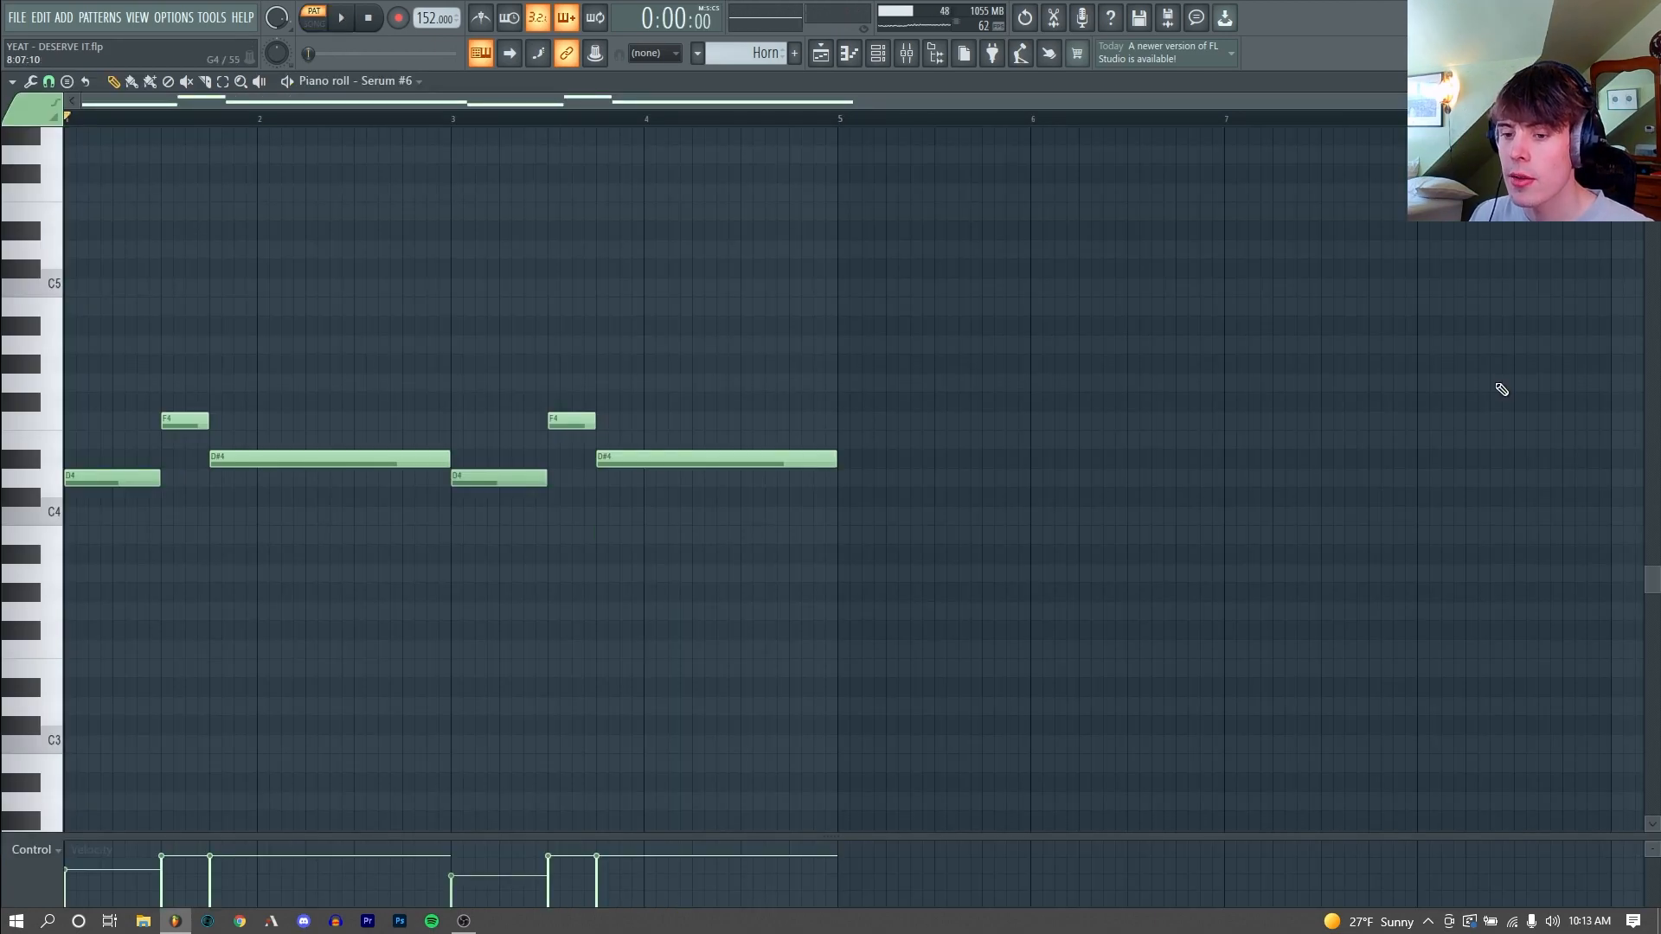
Step: Play back the Horn pattern to hear the Serum horn sound
key("space")
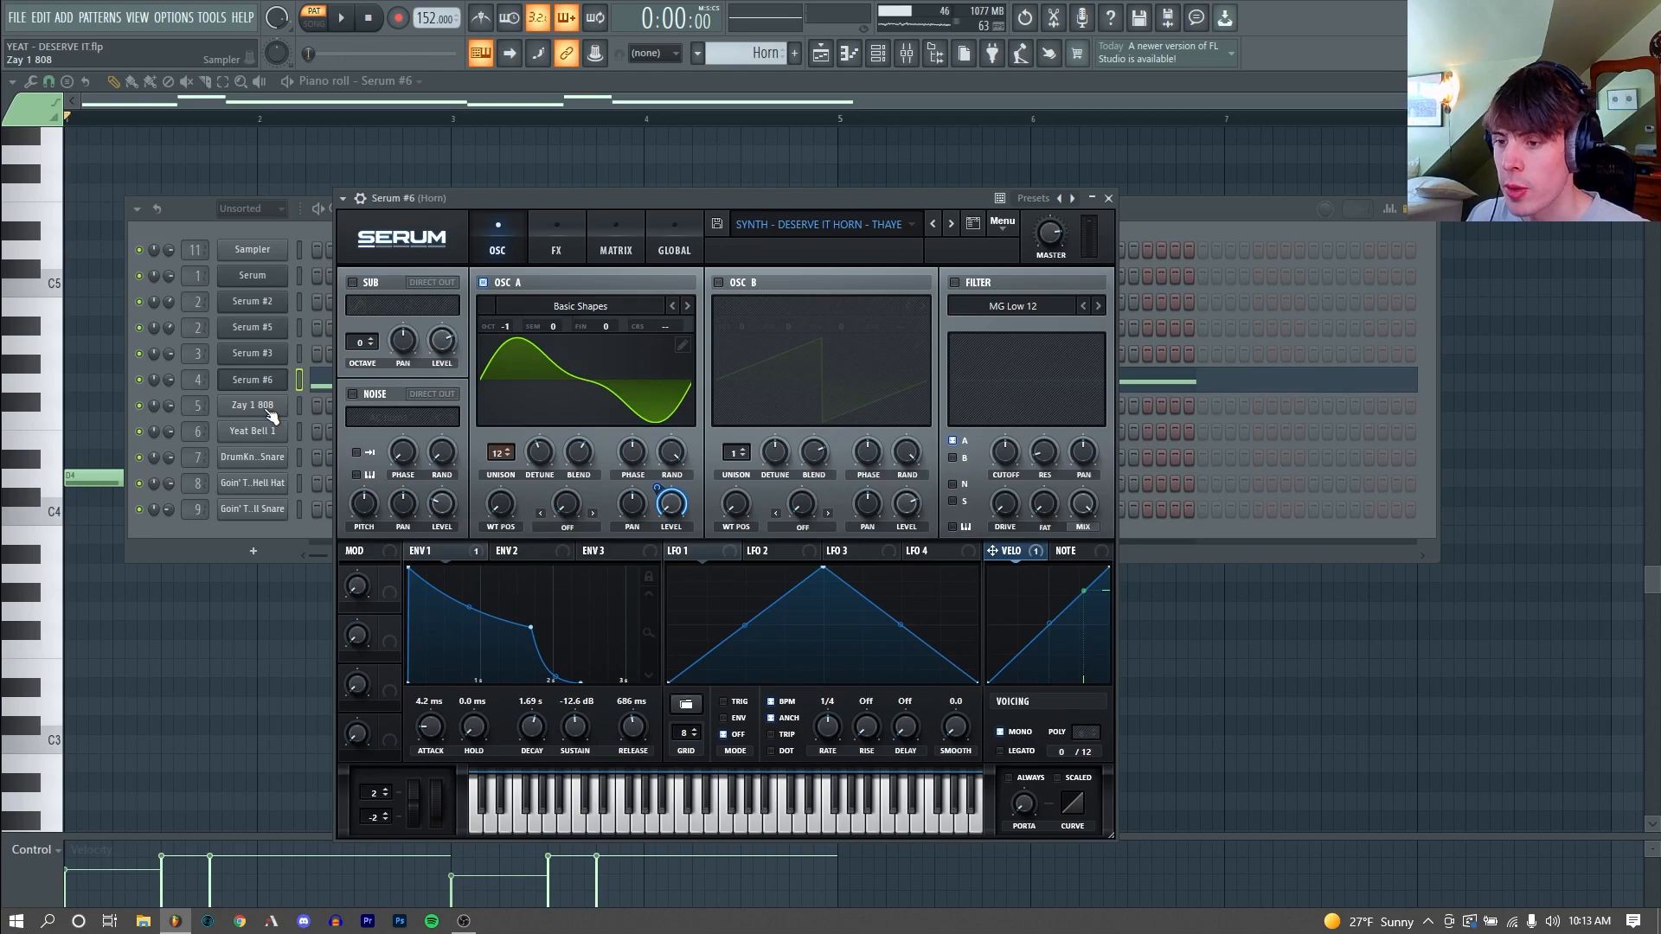
key("space")
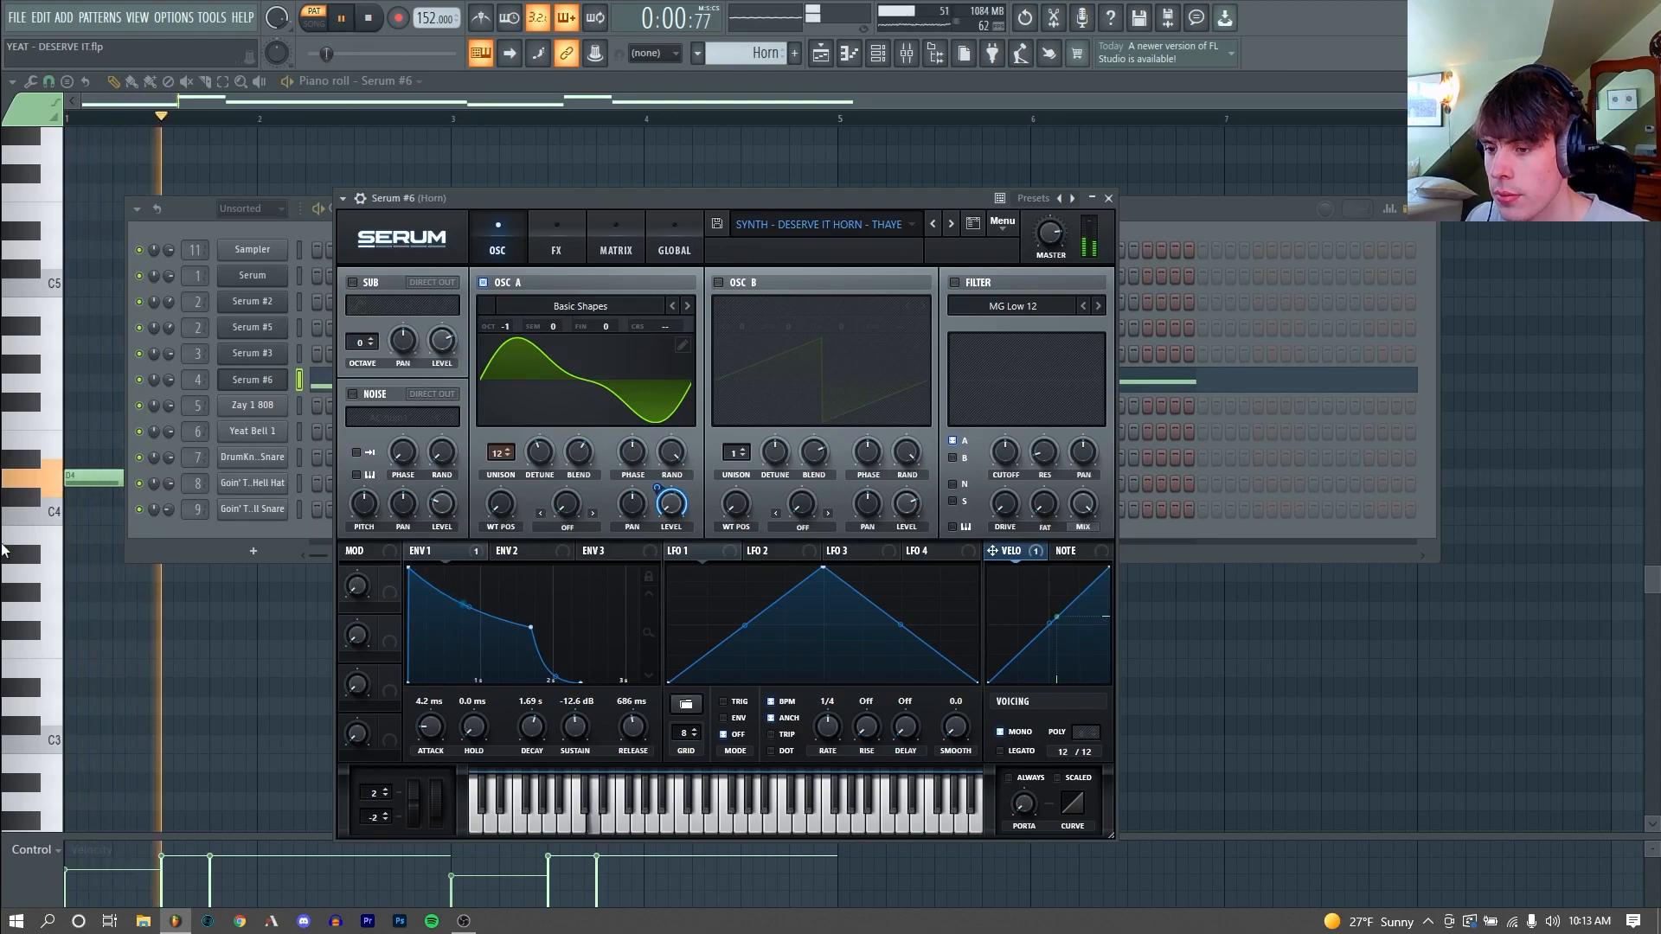
key("space")
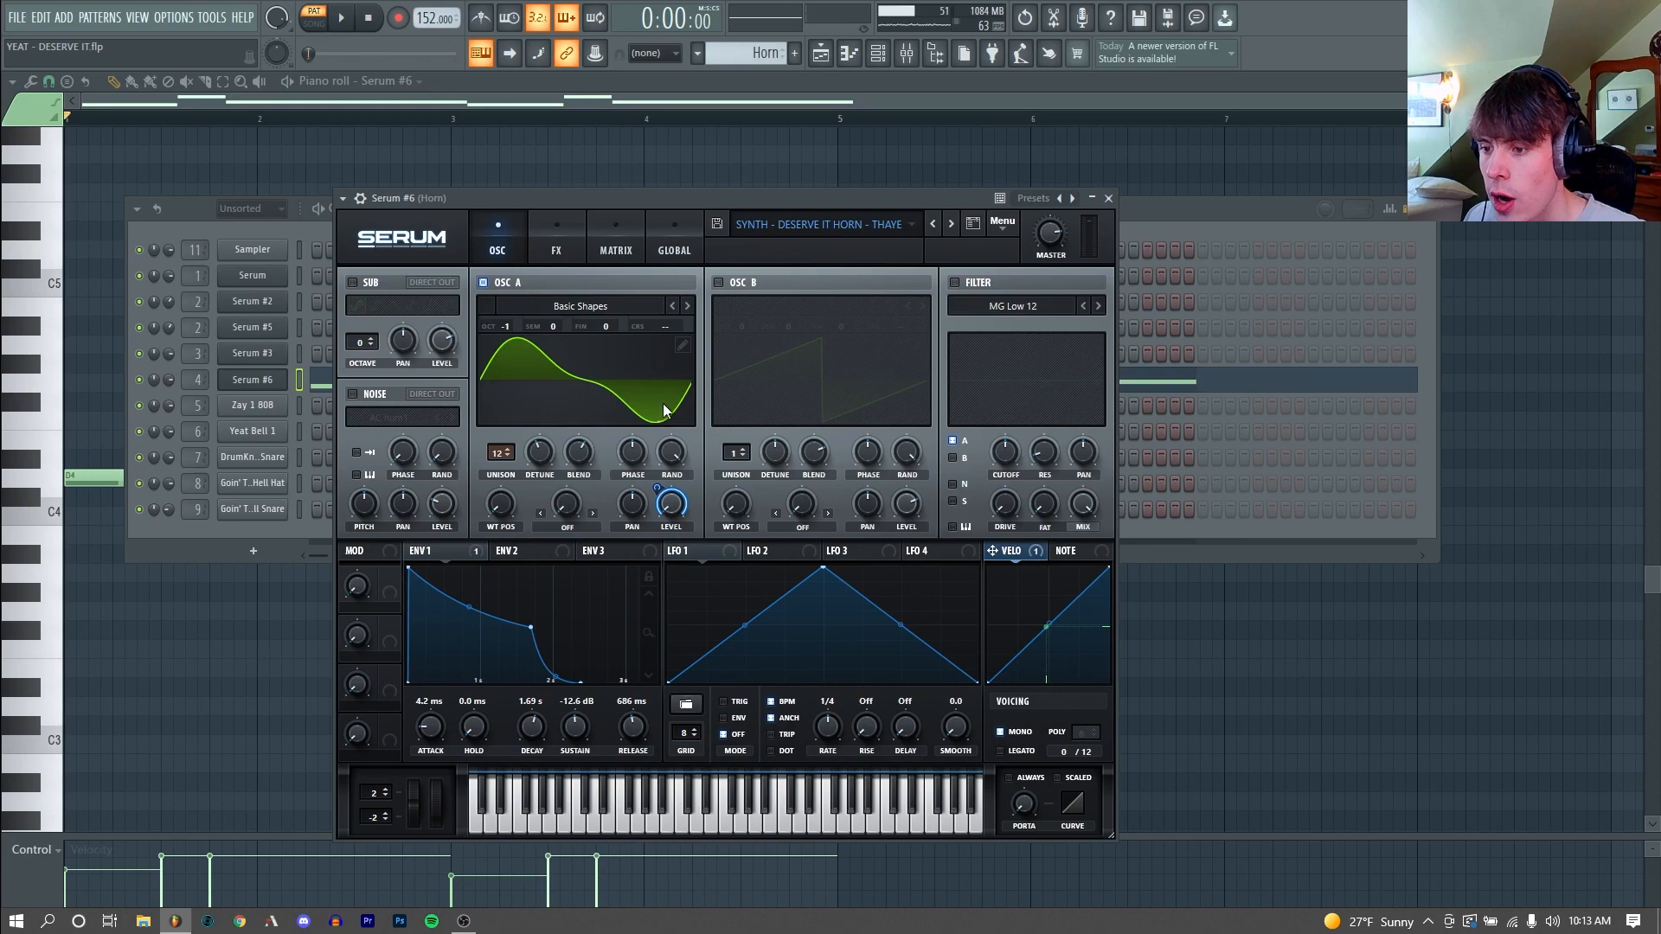
Step: Open OSC B's wavetable editor and draw the first harmonic at 100%, with low harmonics in bins 2, 4 and 8
left_click(683, 346)
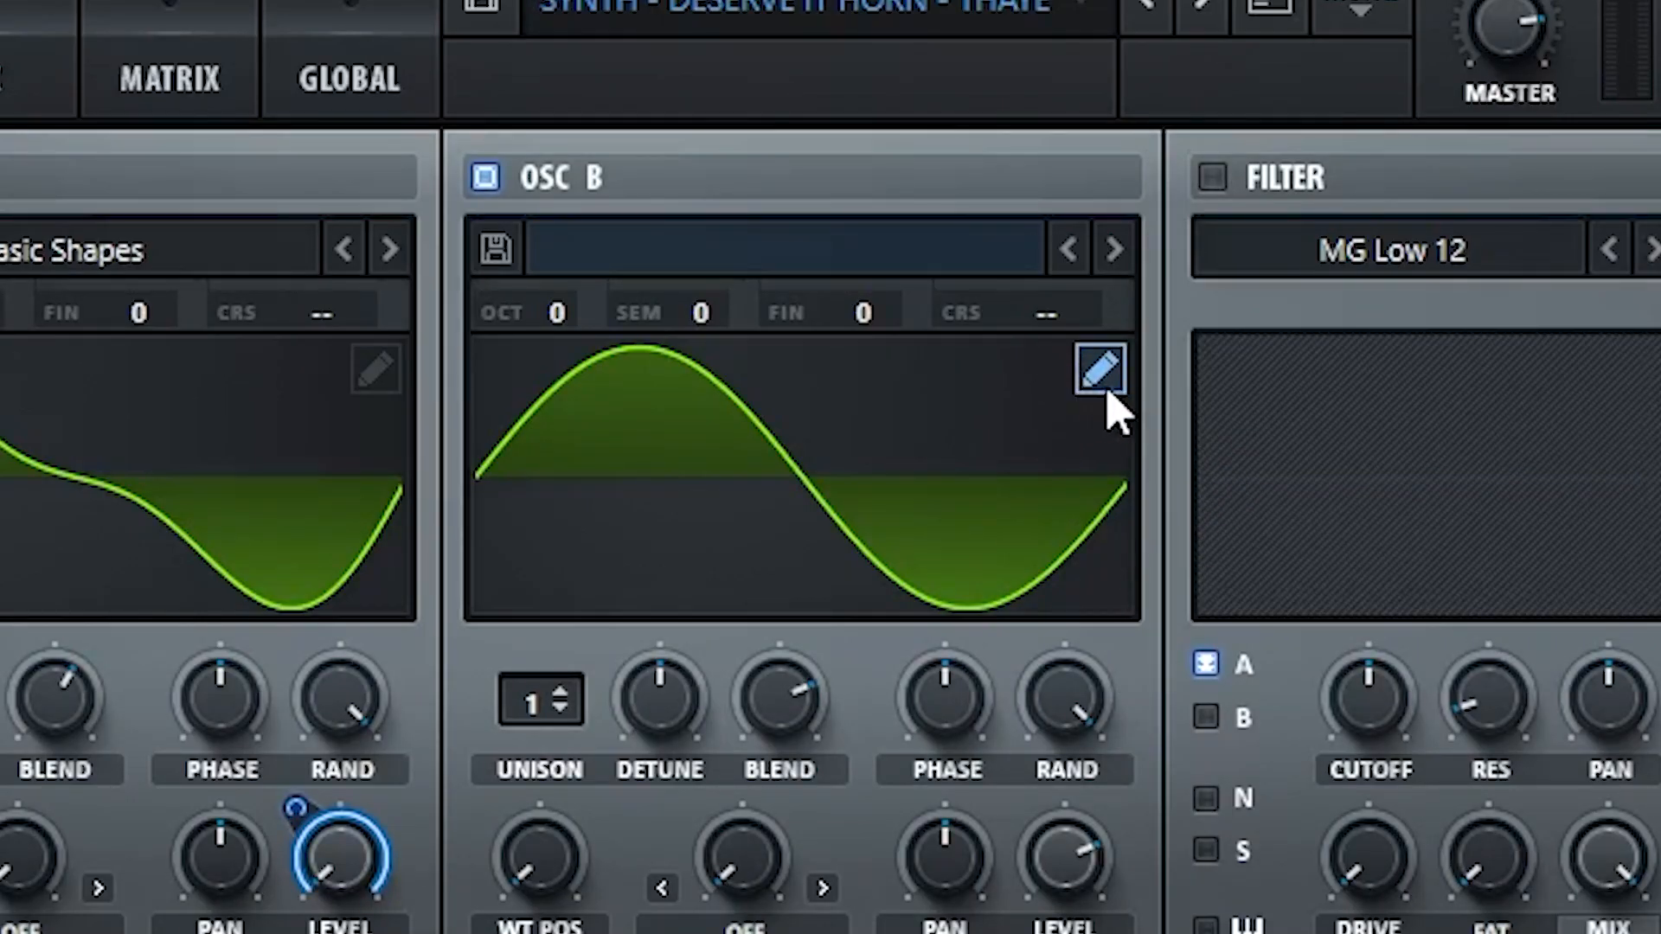
left_click(1110, 387)
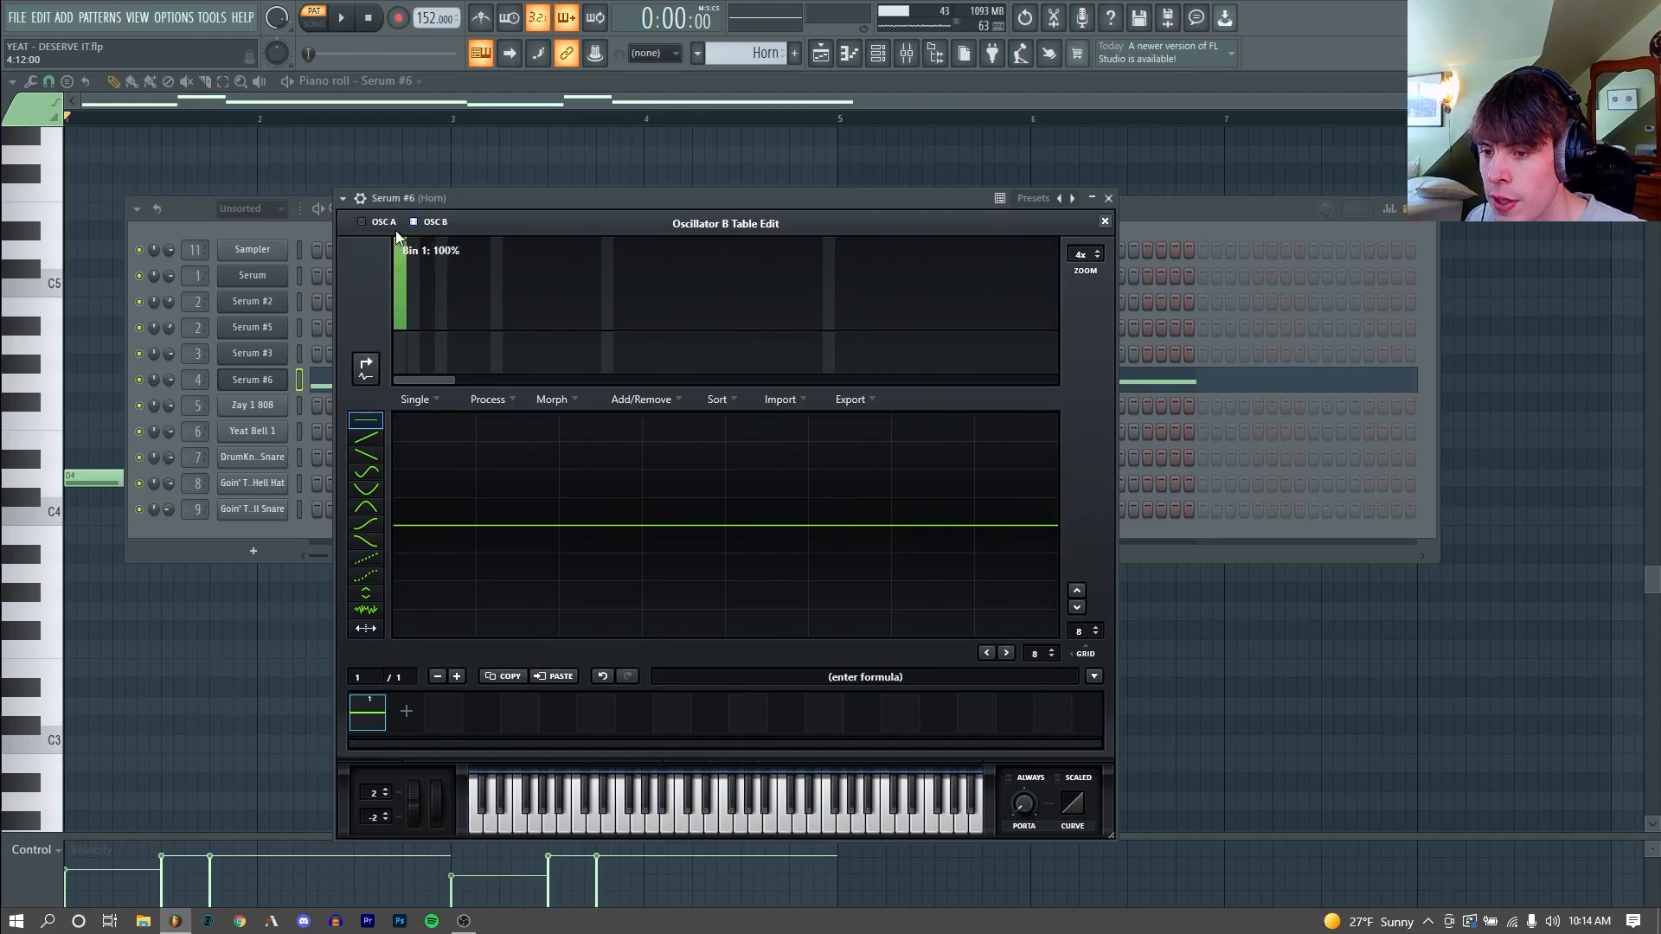
left_click(396, 231)
left_click(410, 309)
left_click(440, 308)
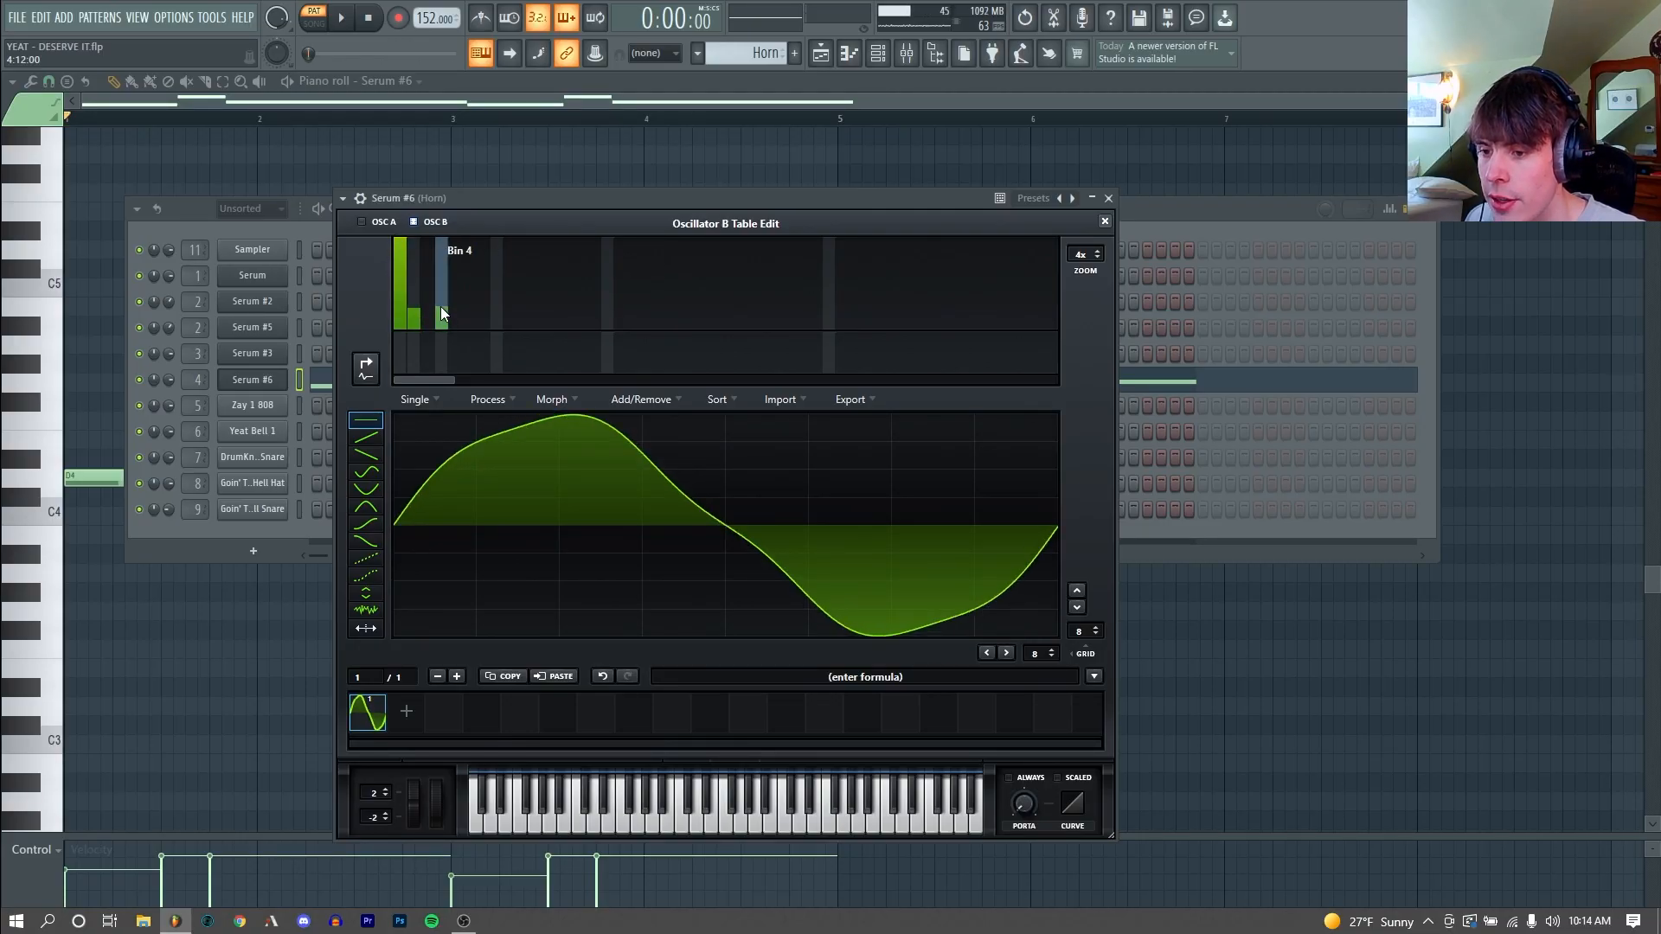
left_click(496, 316)
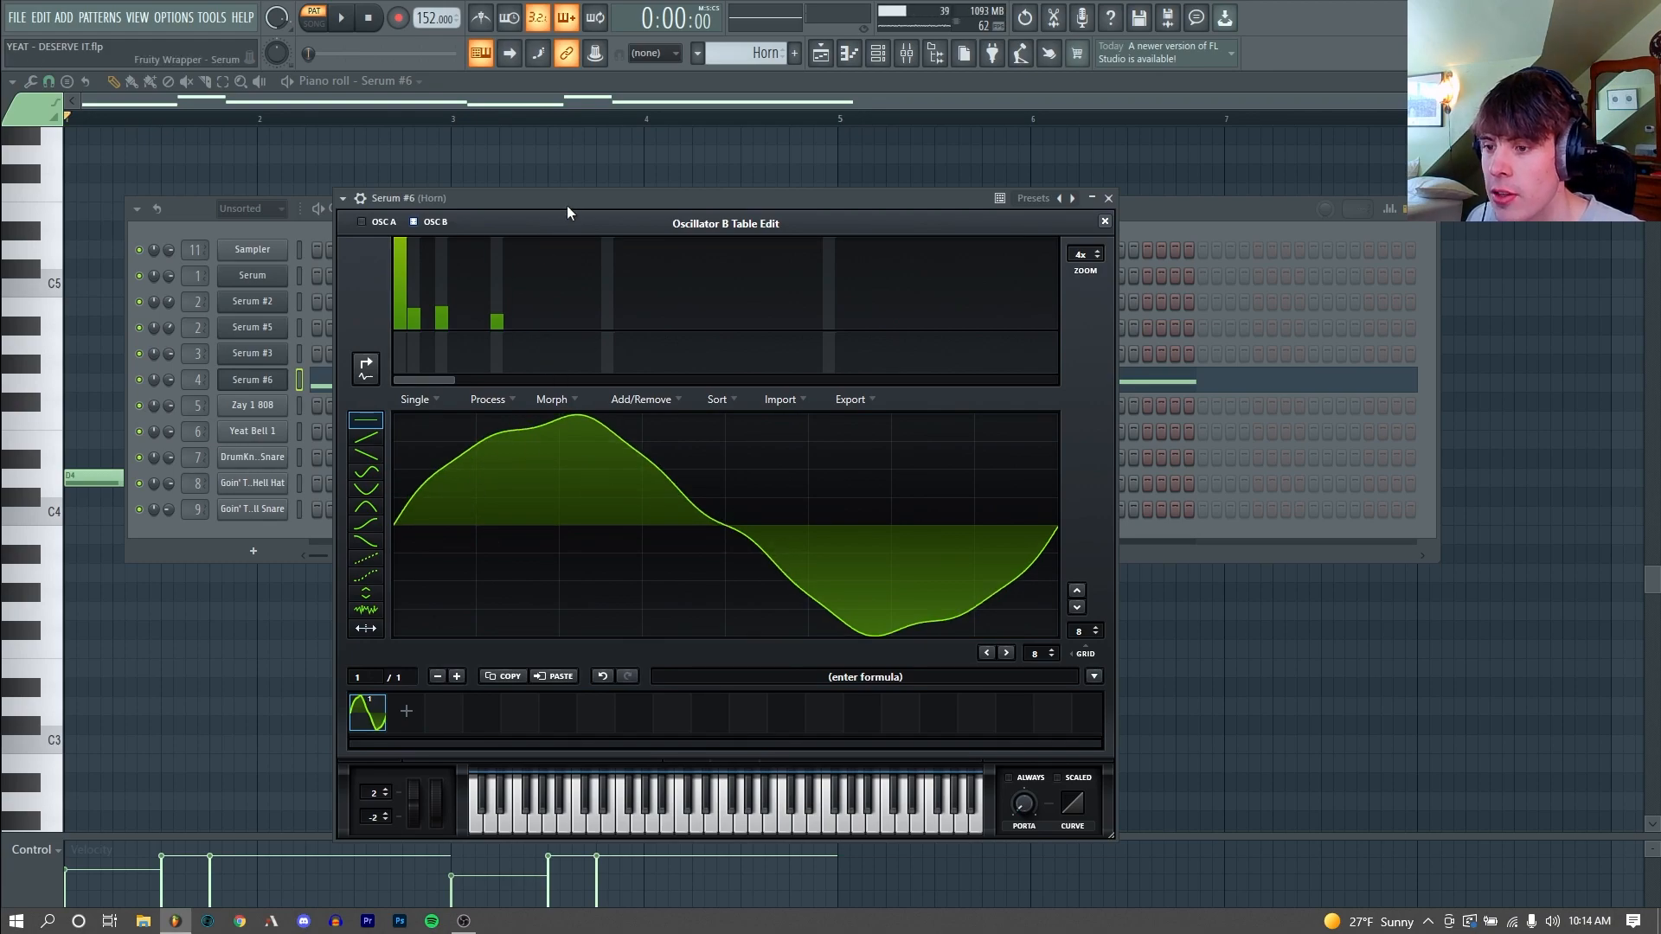
Step: Raise the eighth harmonic of OSC B's wavetable slightly and return to the oscillator view
left_click_drag(568, 205, 557, 198)
mouse_move(491, 304)
left_mouse_down()
mouse_move(487, 233)
mouse_move(496, 323)
mouse_move(490, 303)
left_mouse_up()
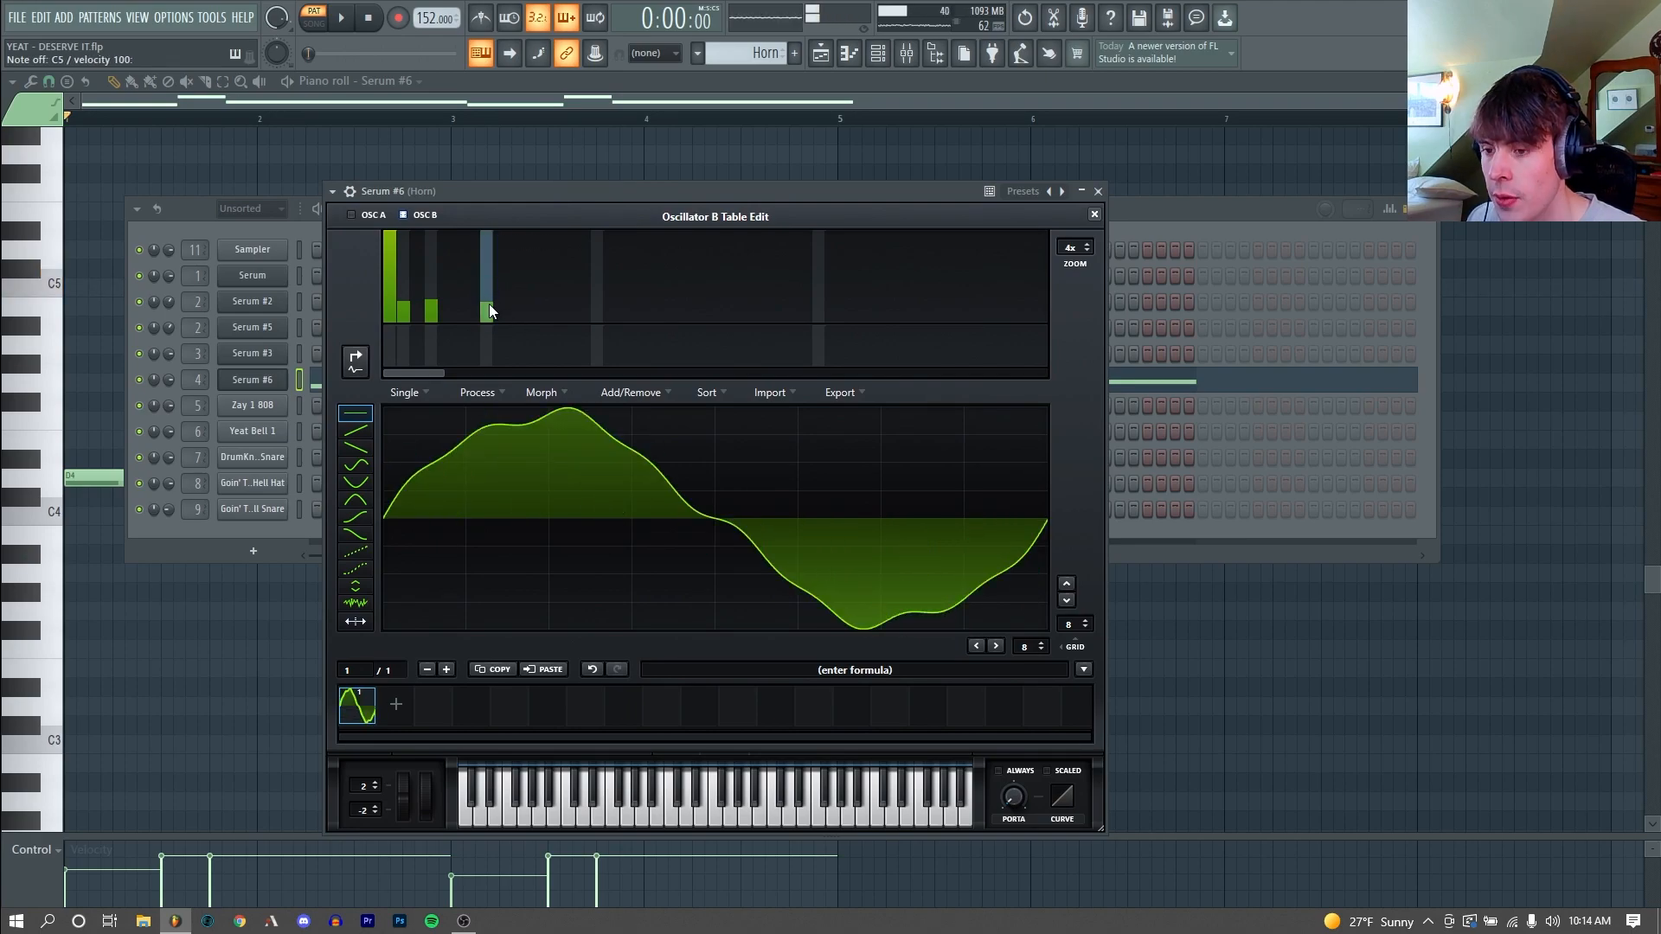
left_click(1094, 216)
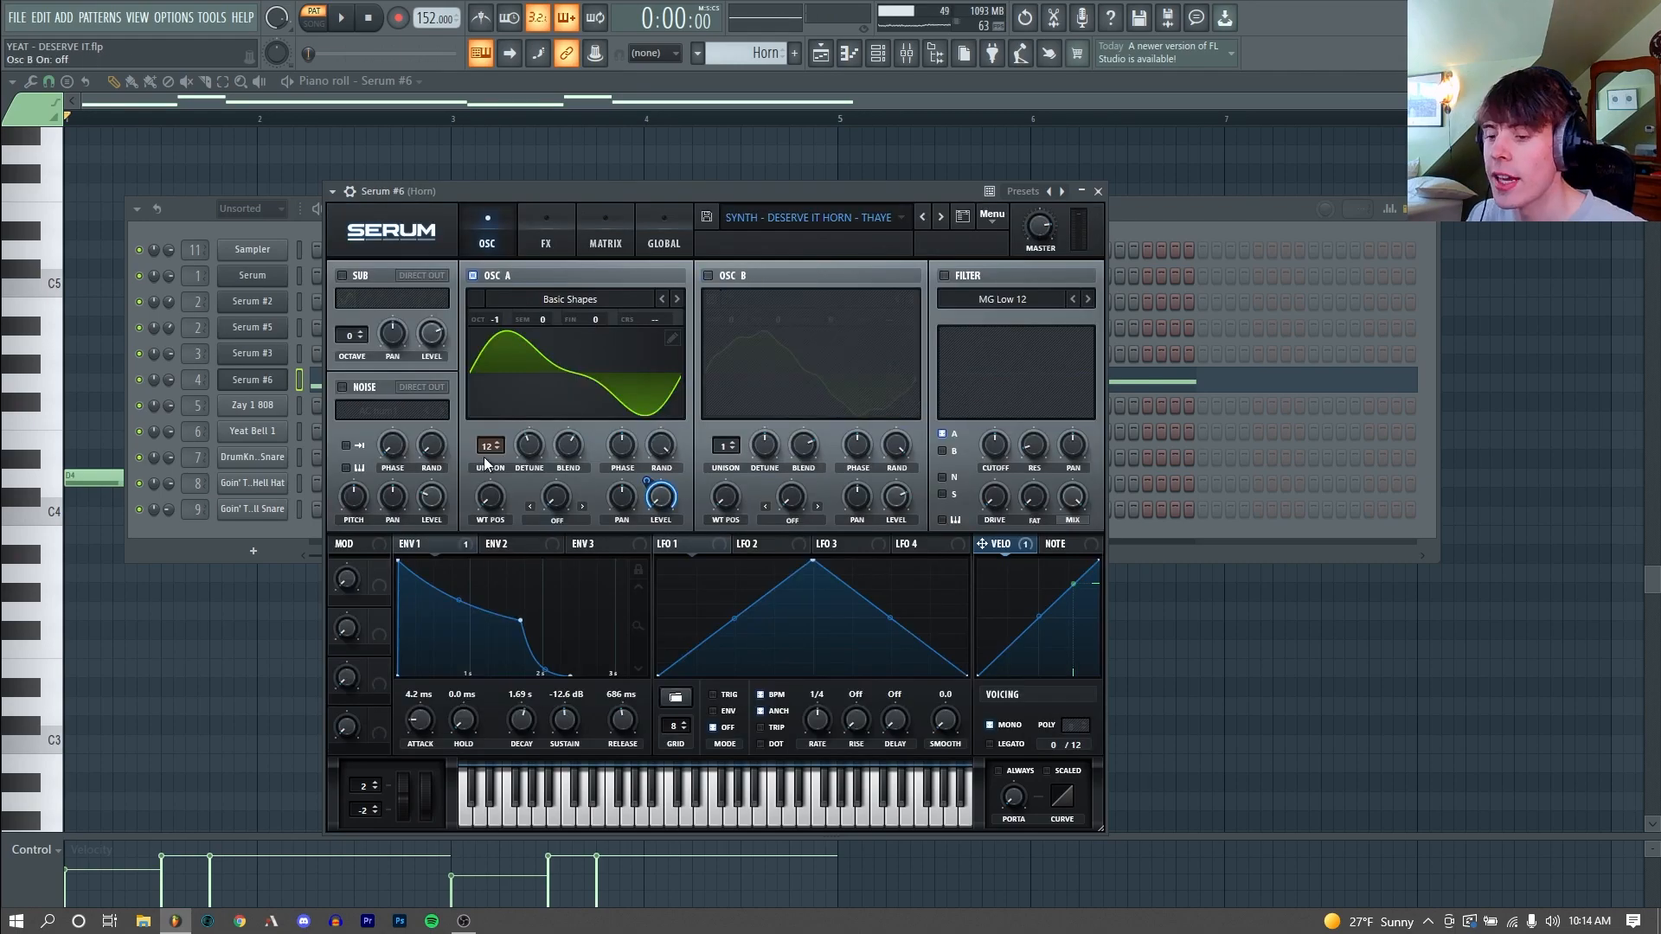
left_click(519, 448)
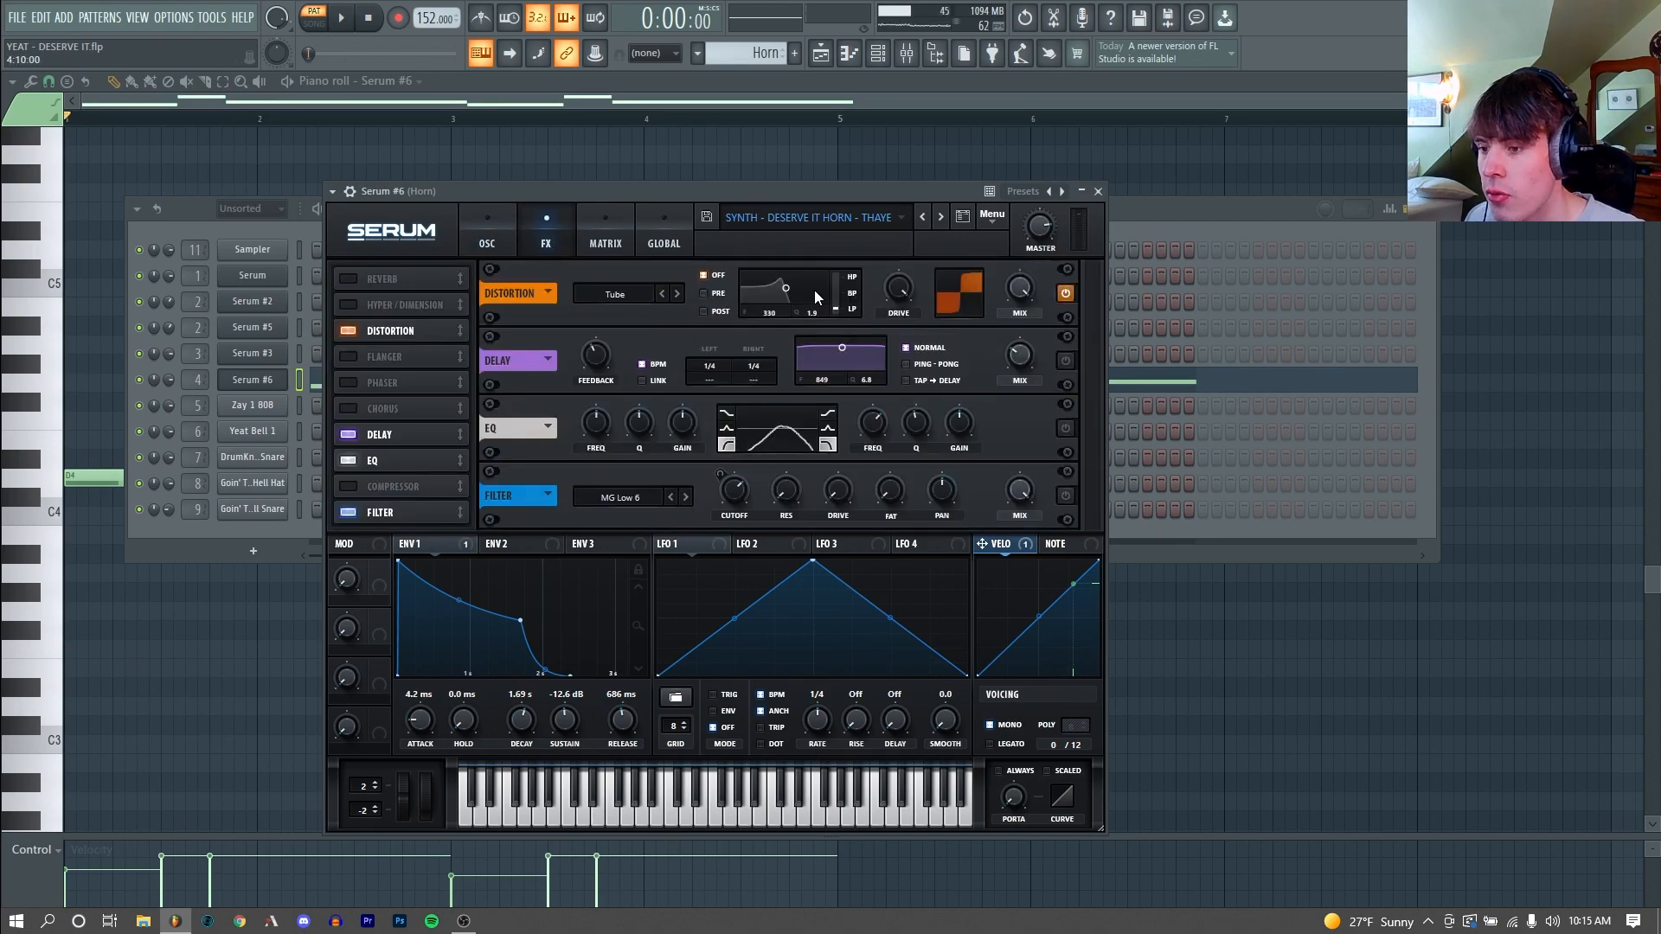
Step: Turn the horn's bypassed delay, EQ and filter effects back on one at a time, auditioning a note between changes
key("e")
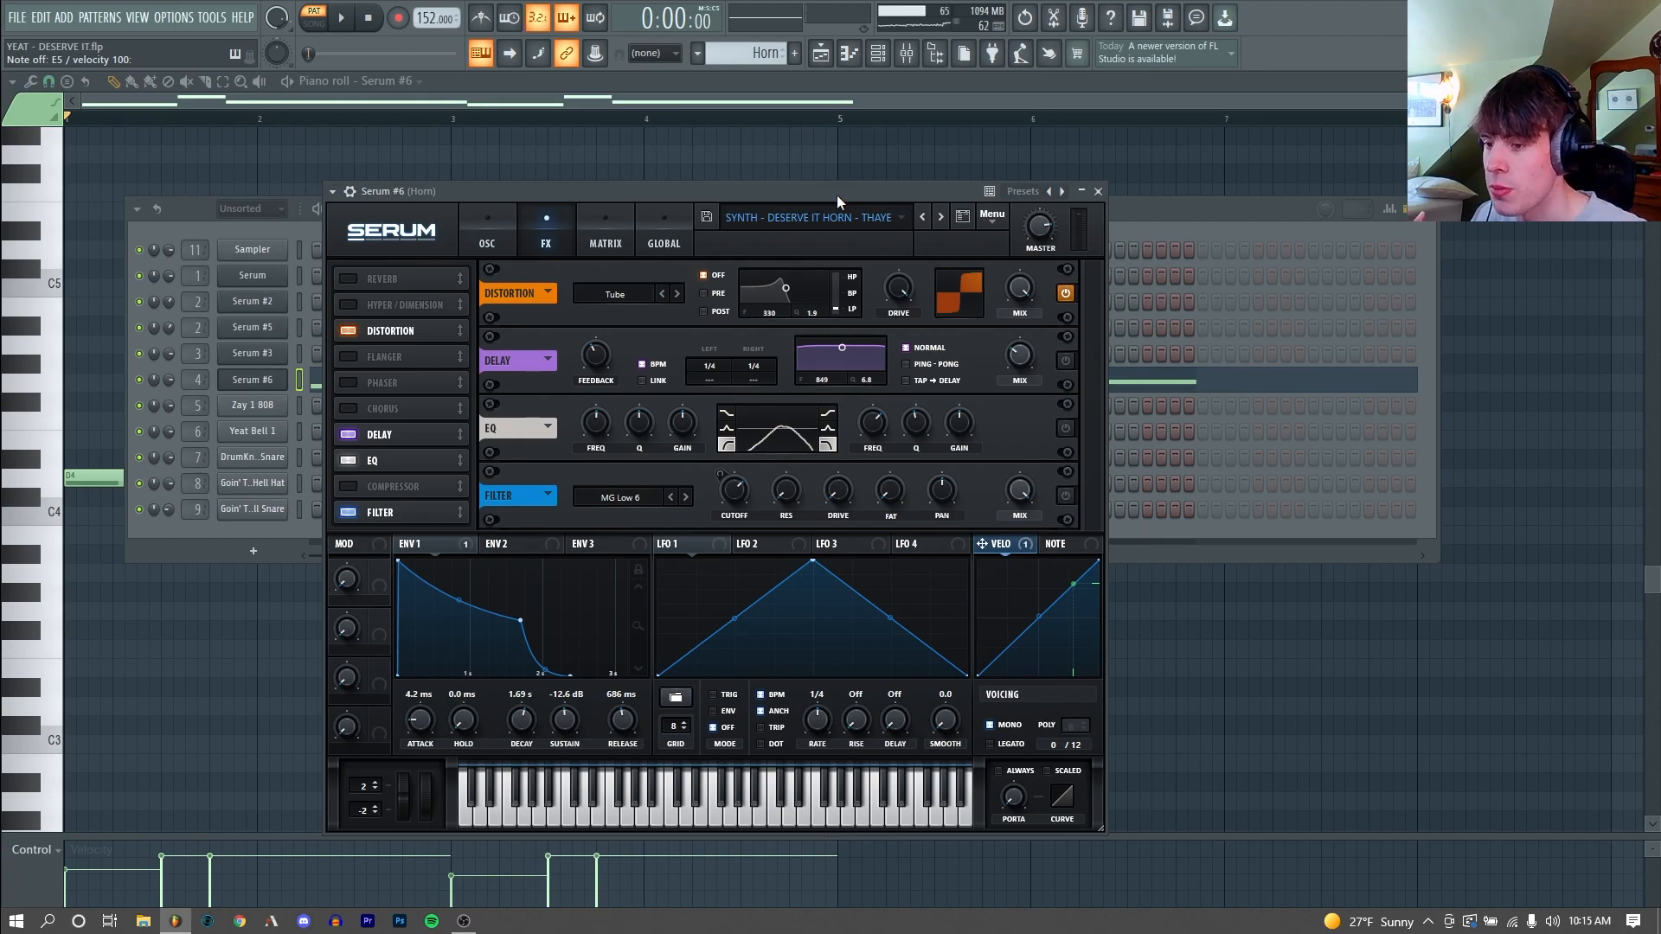
key("e")
left_click(1066, 361)
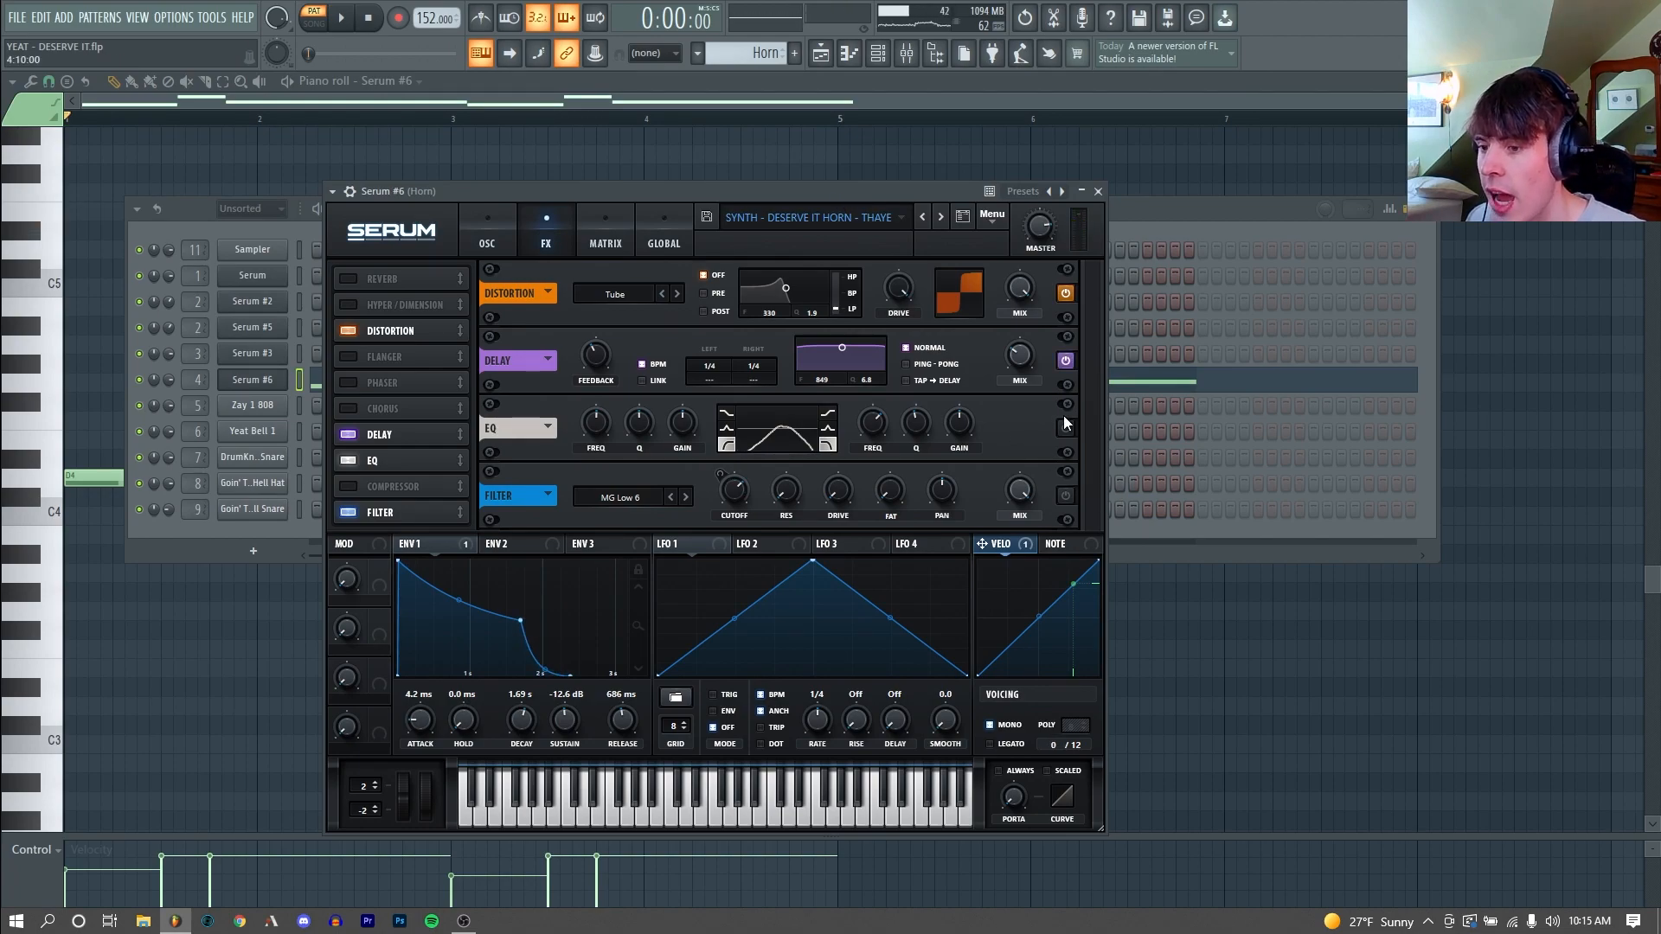
key("e")
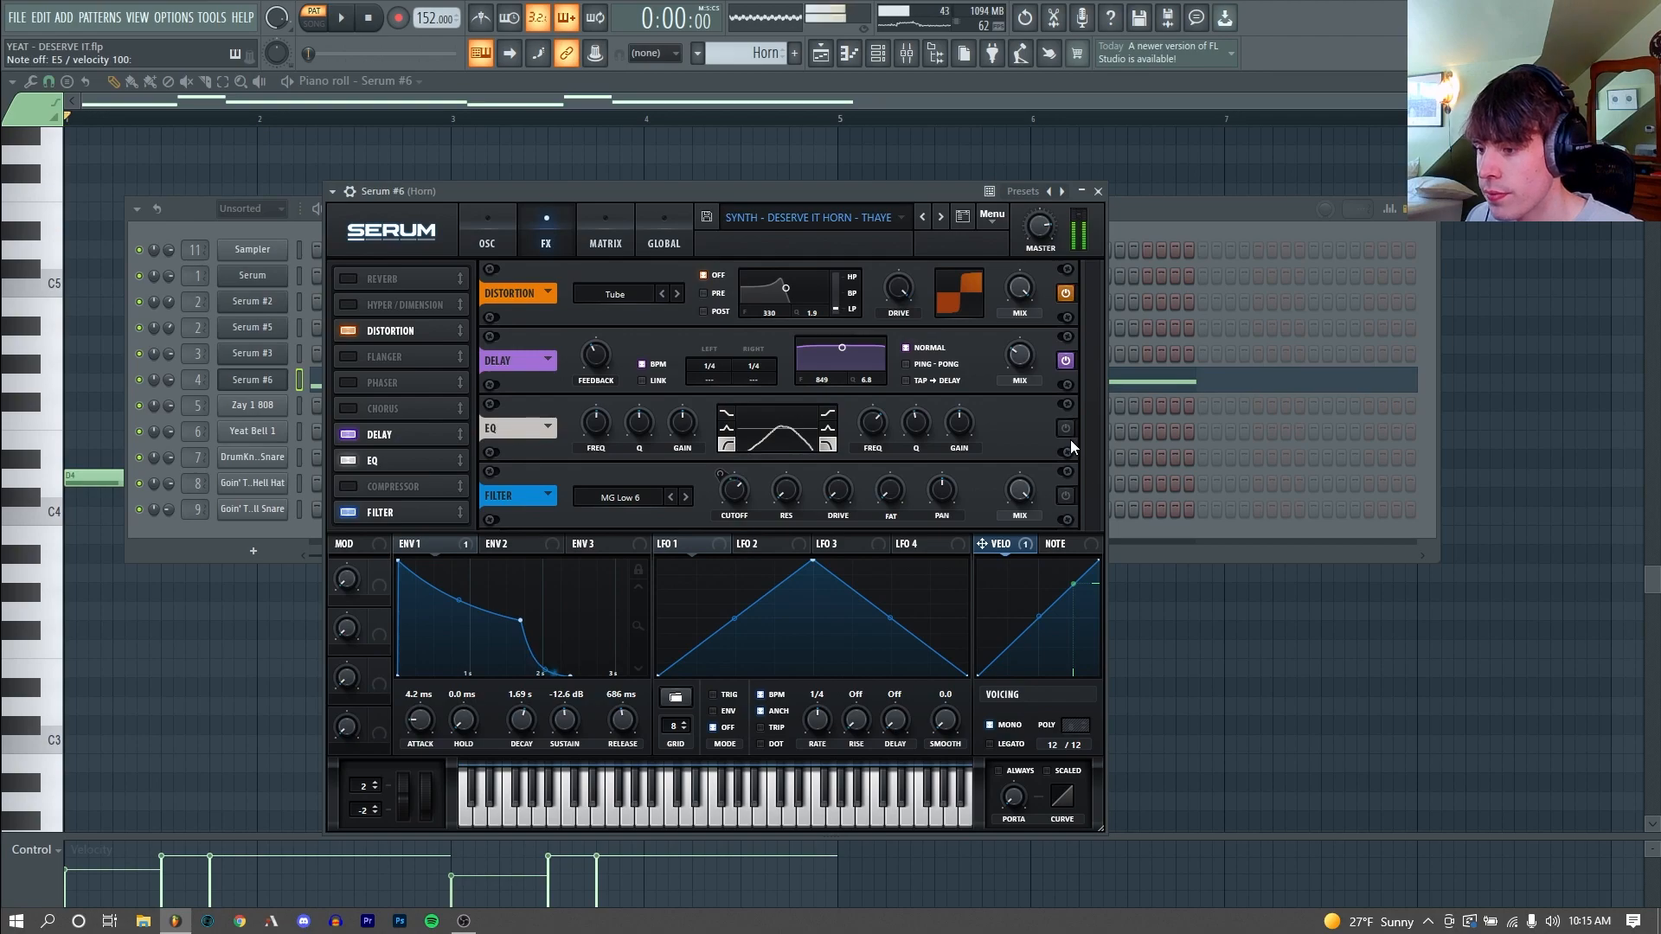
left_click(1066, 430)
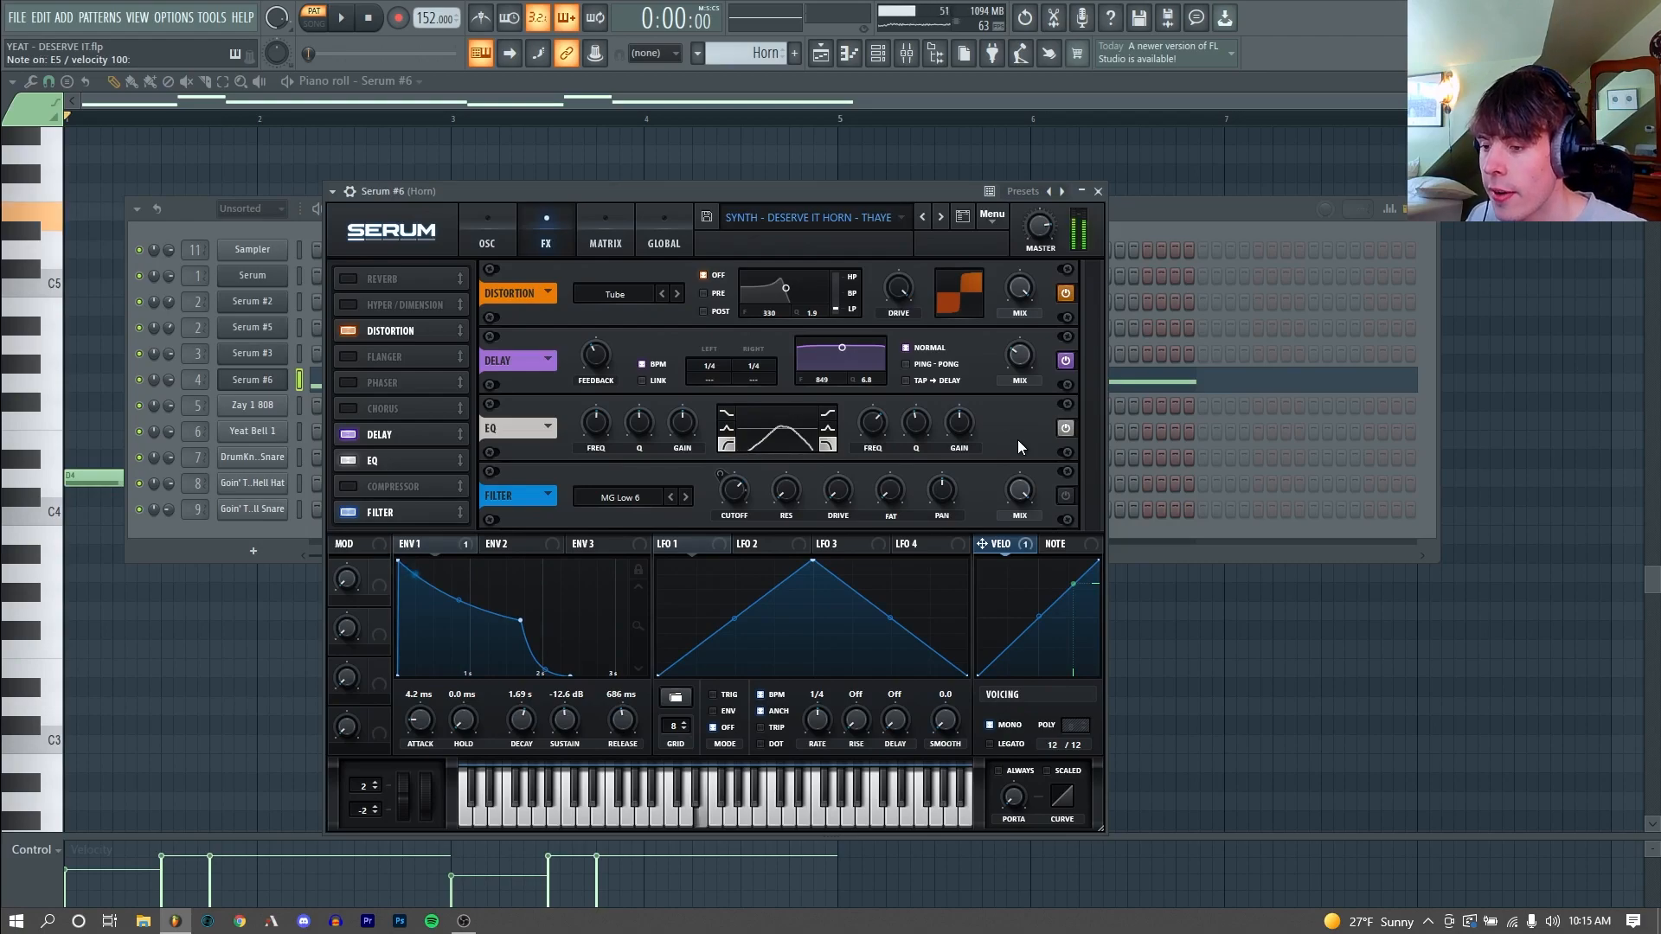
left_click(1064, 497)
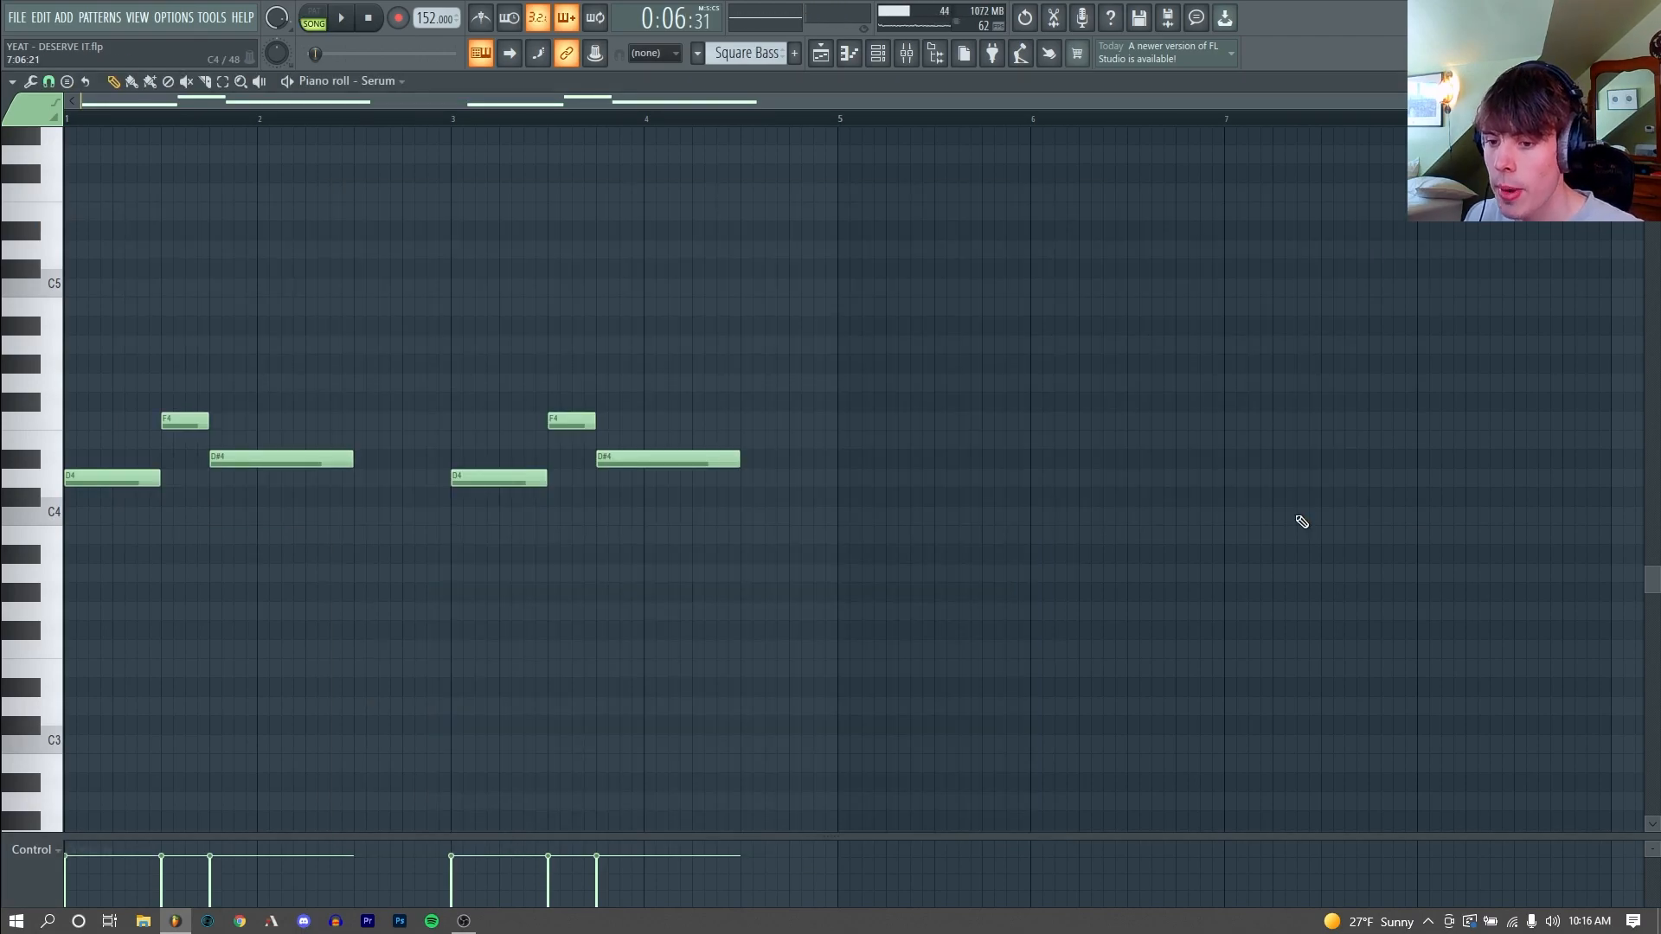
Step: Play back the Square Bass pattern to hear the Serum bass sound
key("space")
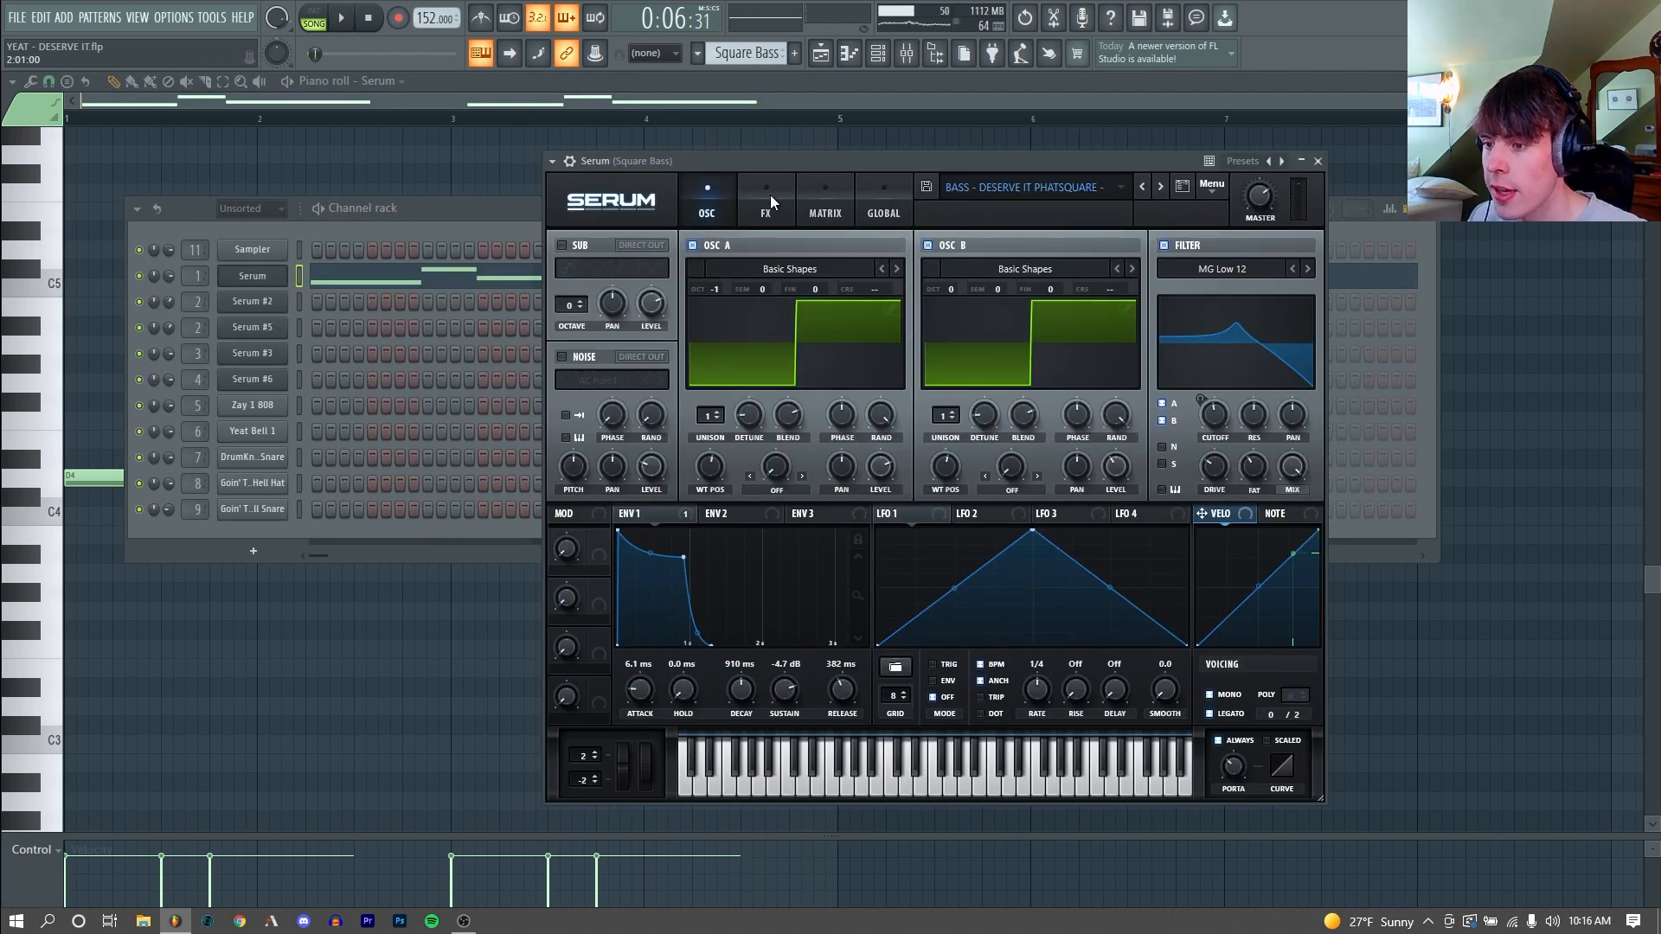
left_click(770, 202)
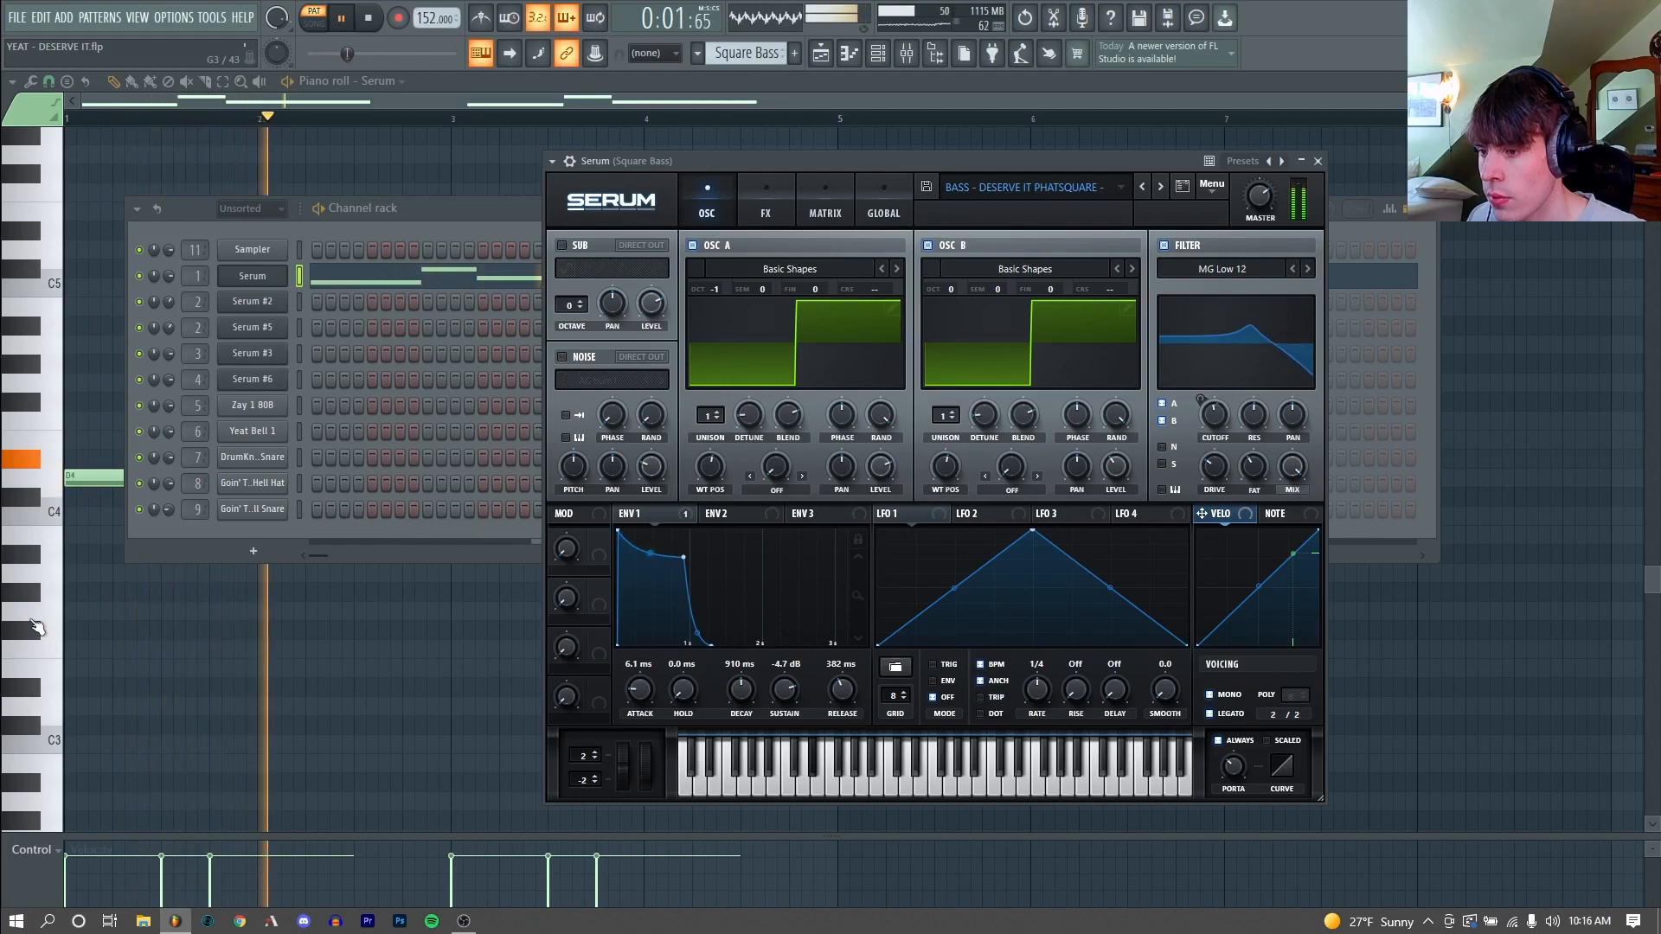
key("space")
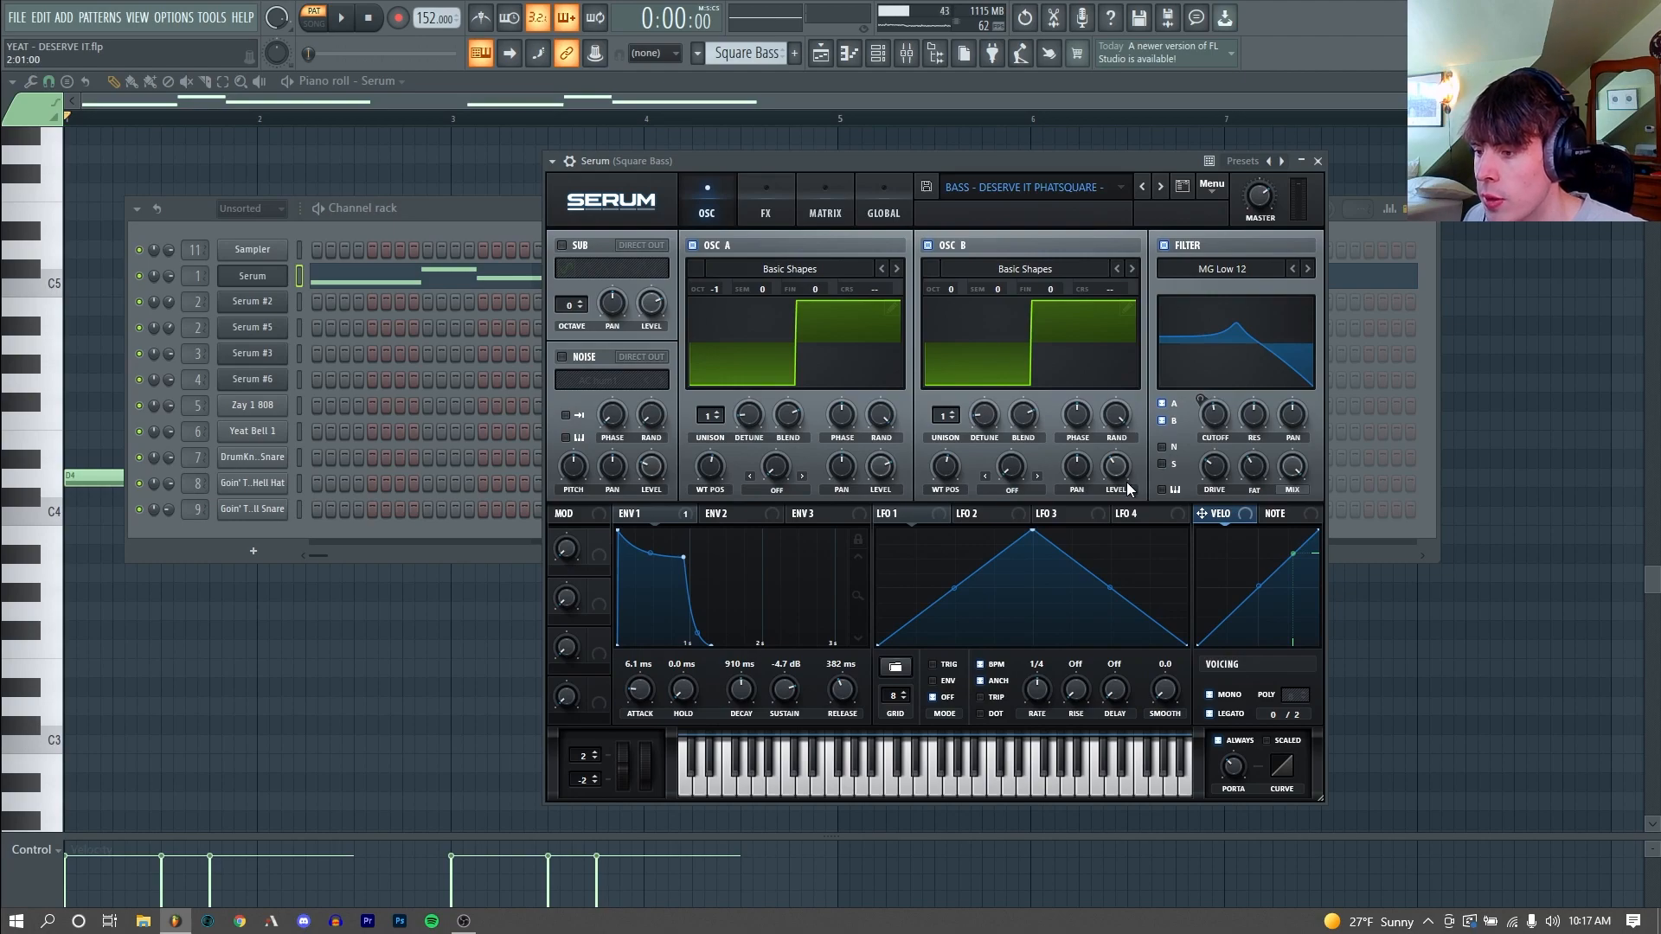
Step: Mute and restore OSC B and OSC A in turn to compare each bass oscillator on its own
mouse_move(1127, 490)
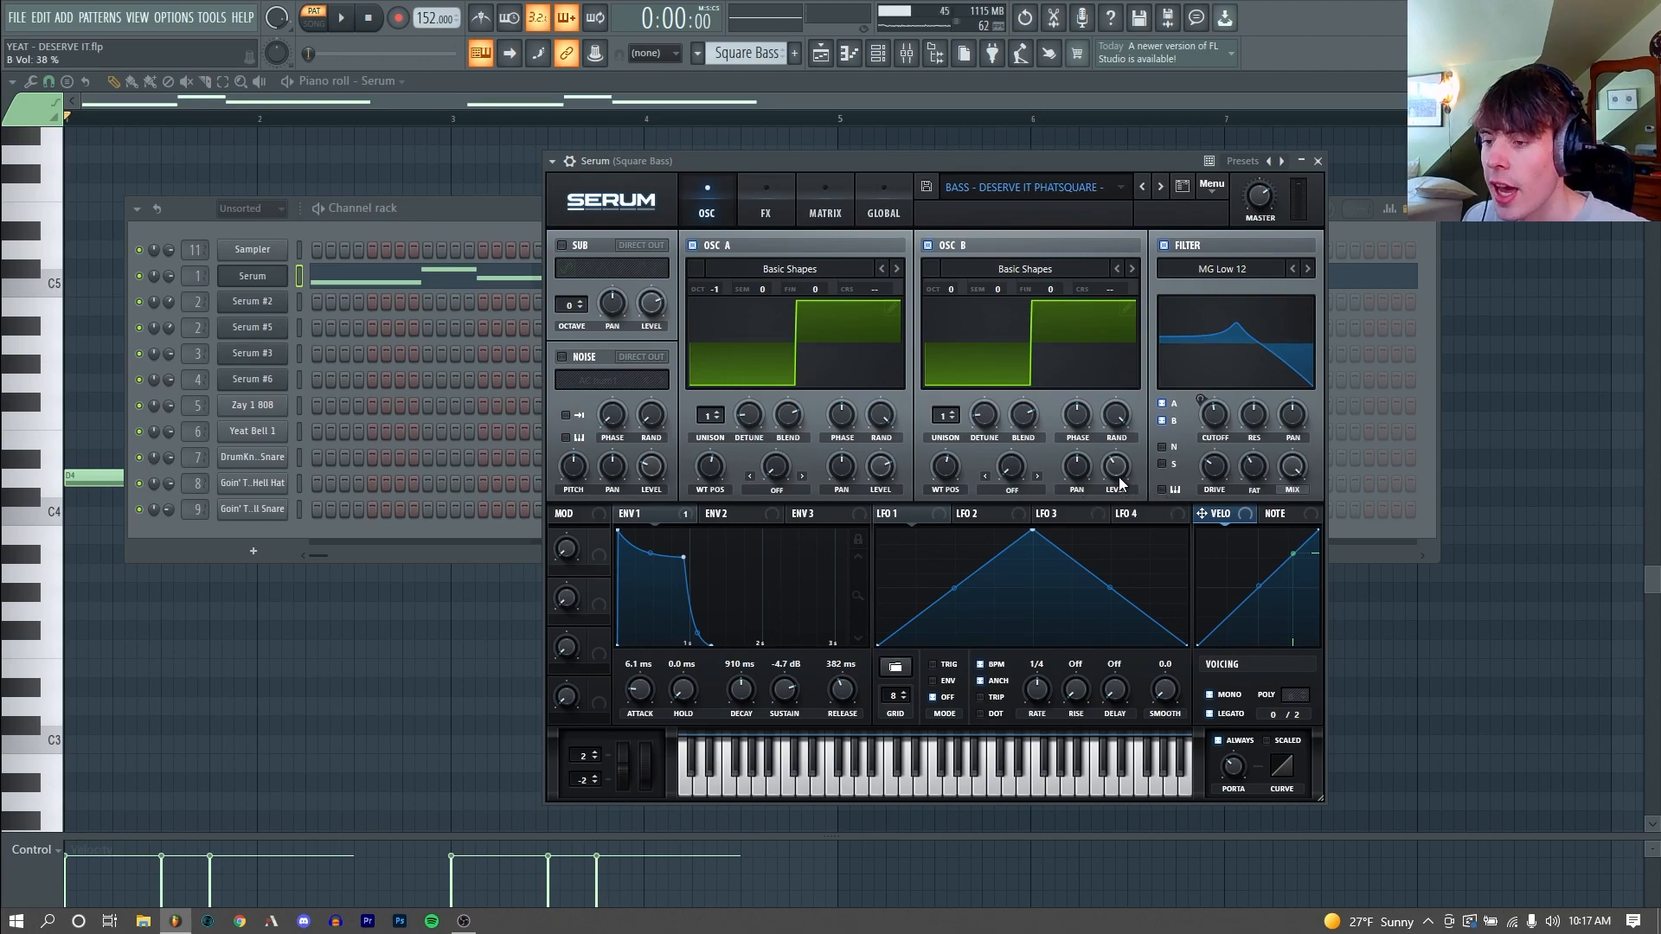
left_click(928, 244)
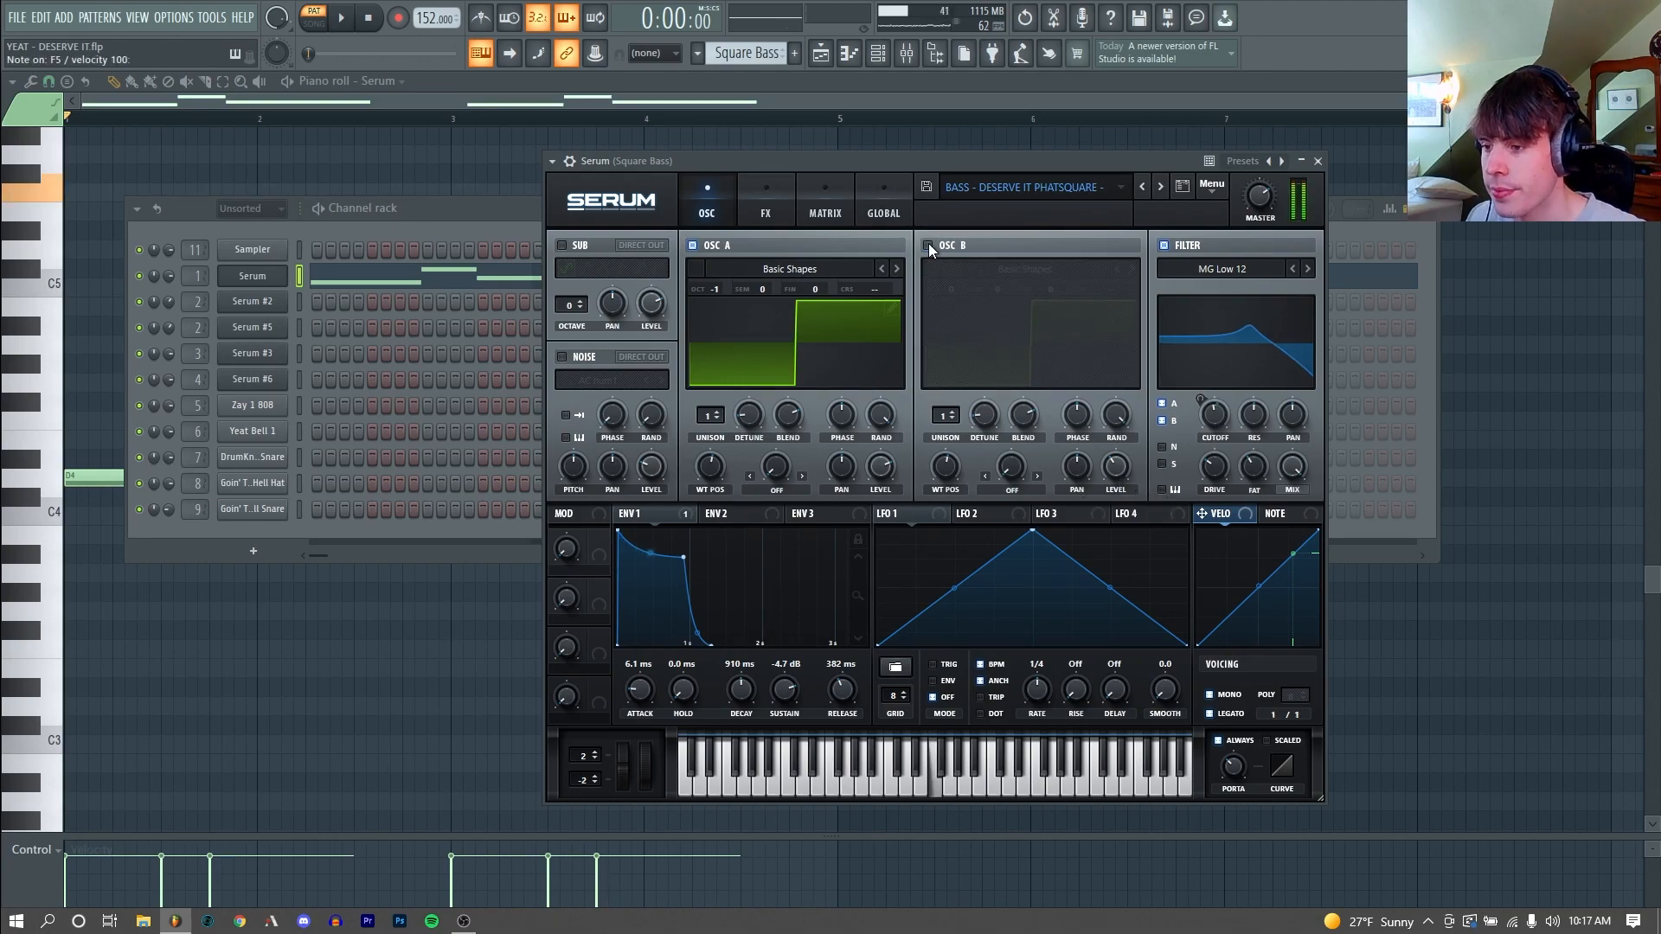
left_click(927, 244)
left_click(696, 246)
left_click(696, 245)
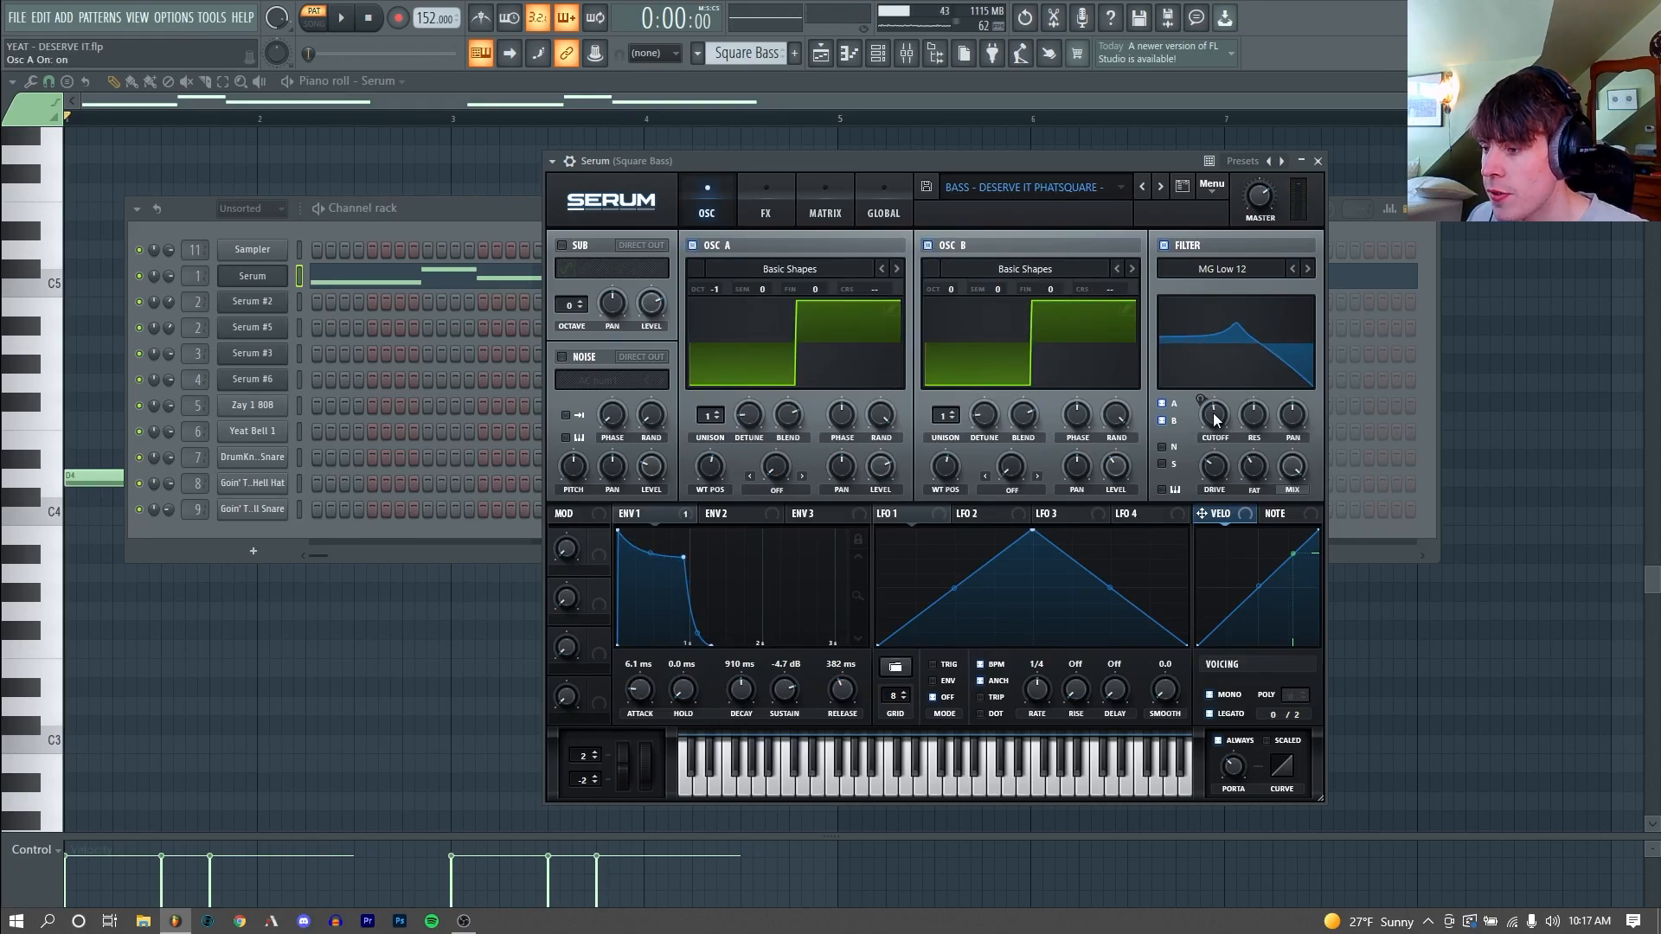
Step: Turn the Square Bass's bypassed compressor and EQ effects back on, auditioning a note before each change
mouse_move(1253, 430)
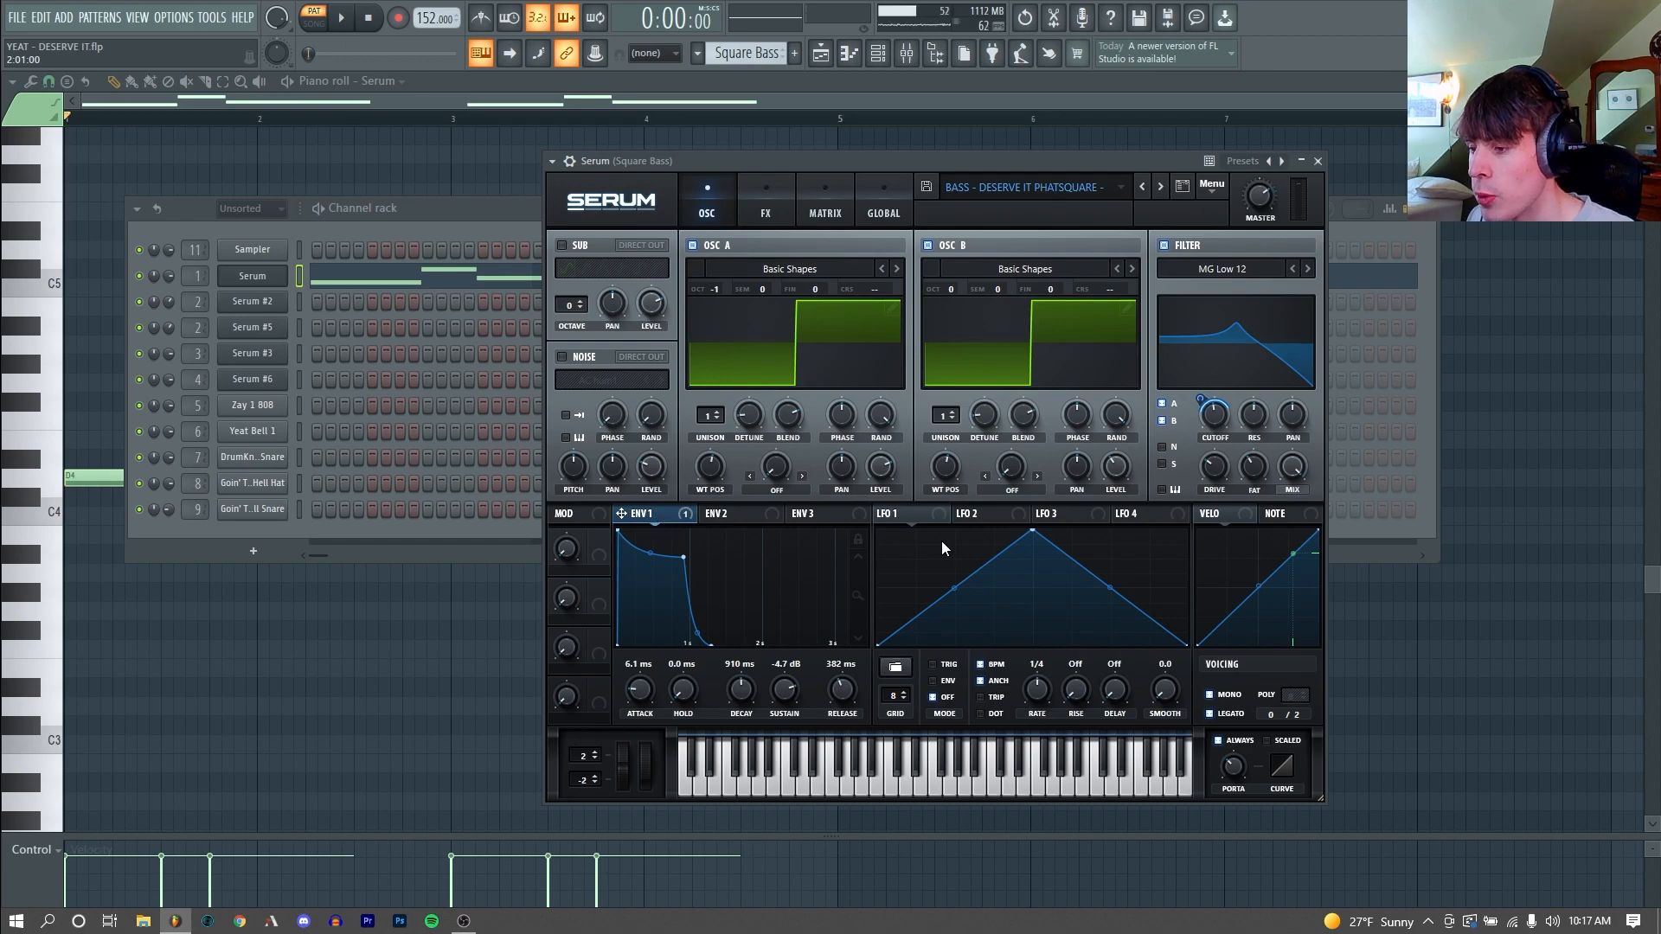
key("v")
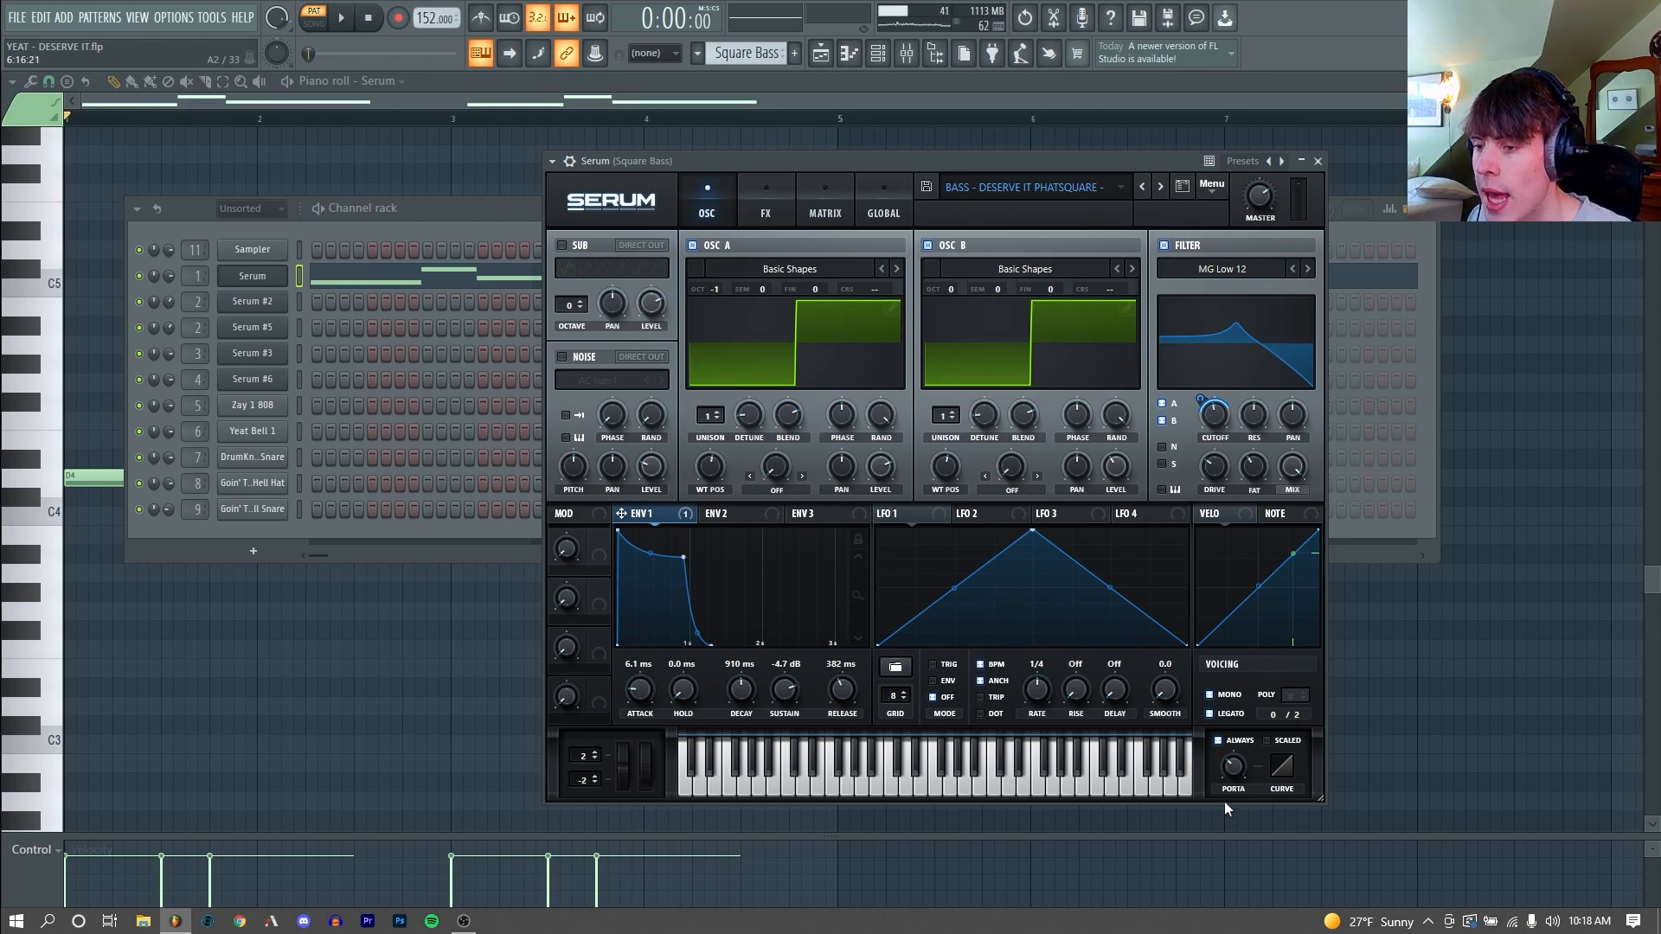
left_click(765, 206)
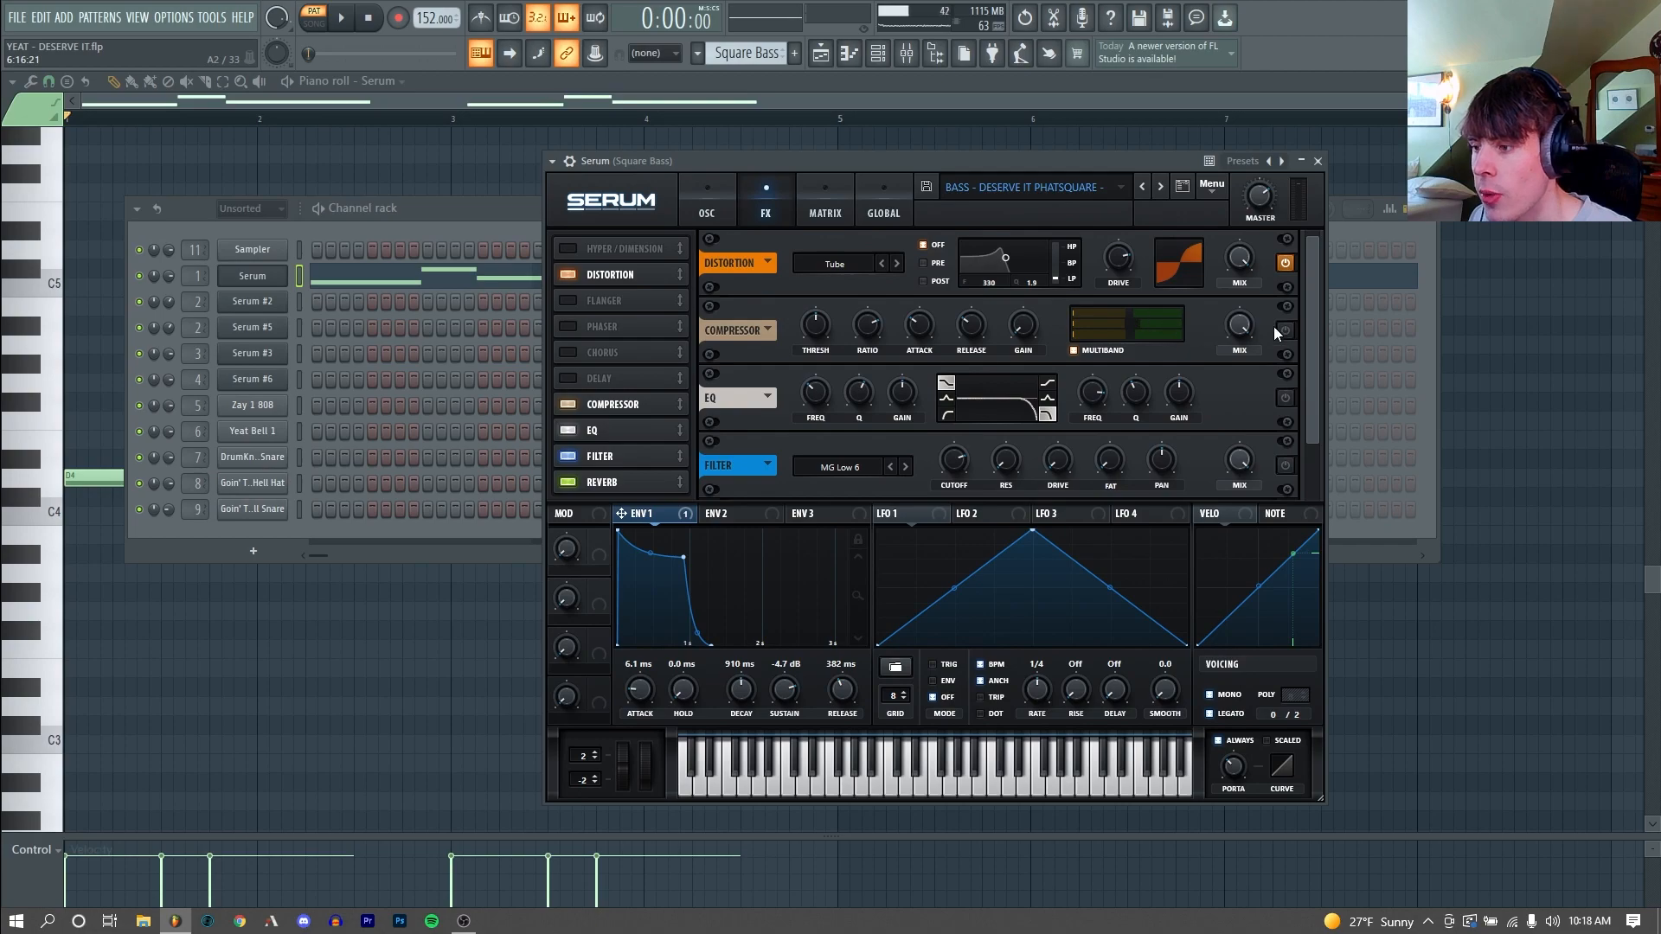
key("v")
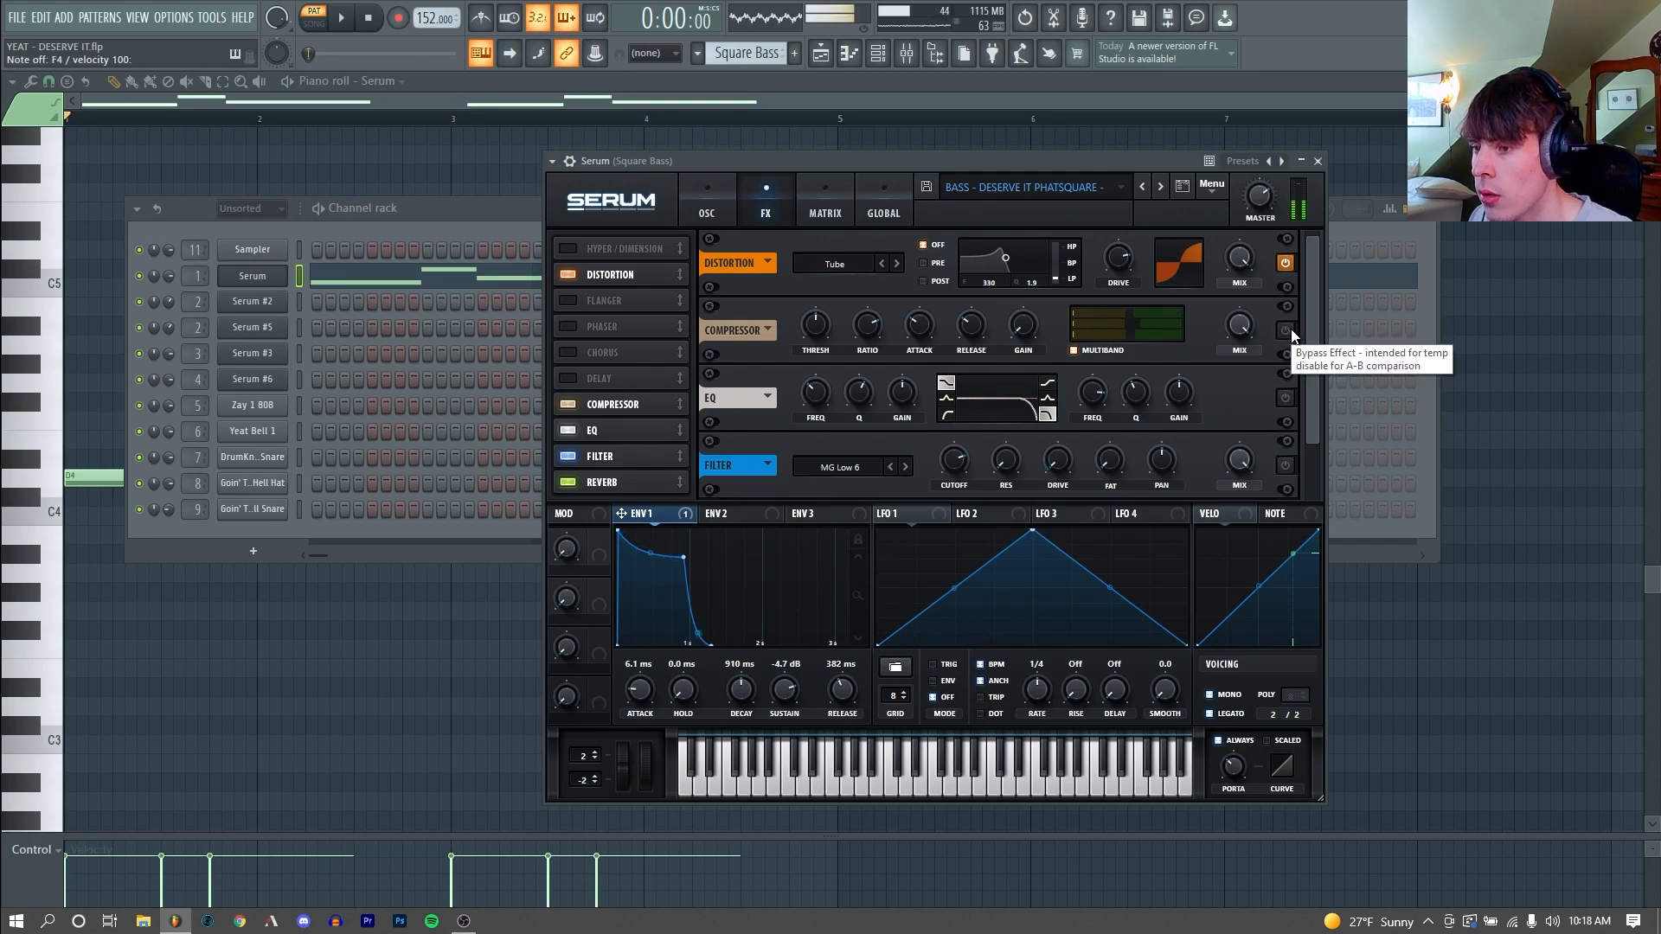
left_click(1286, 331)
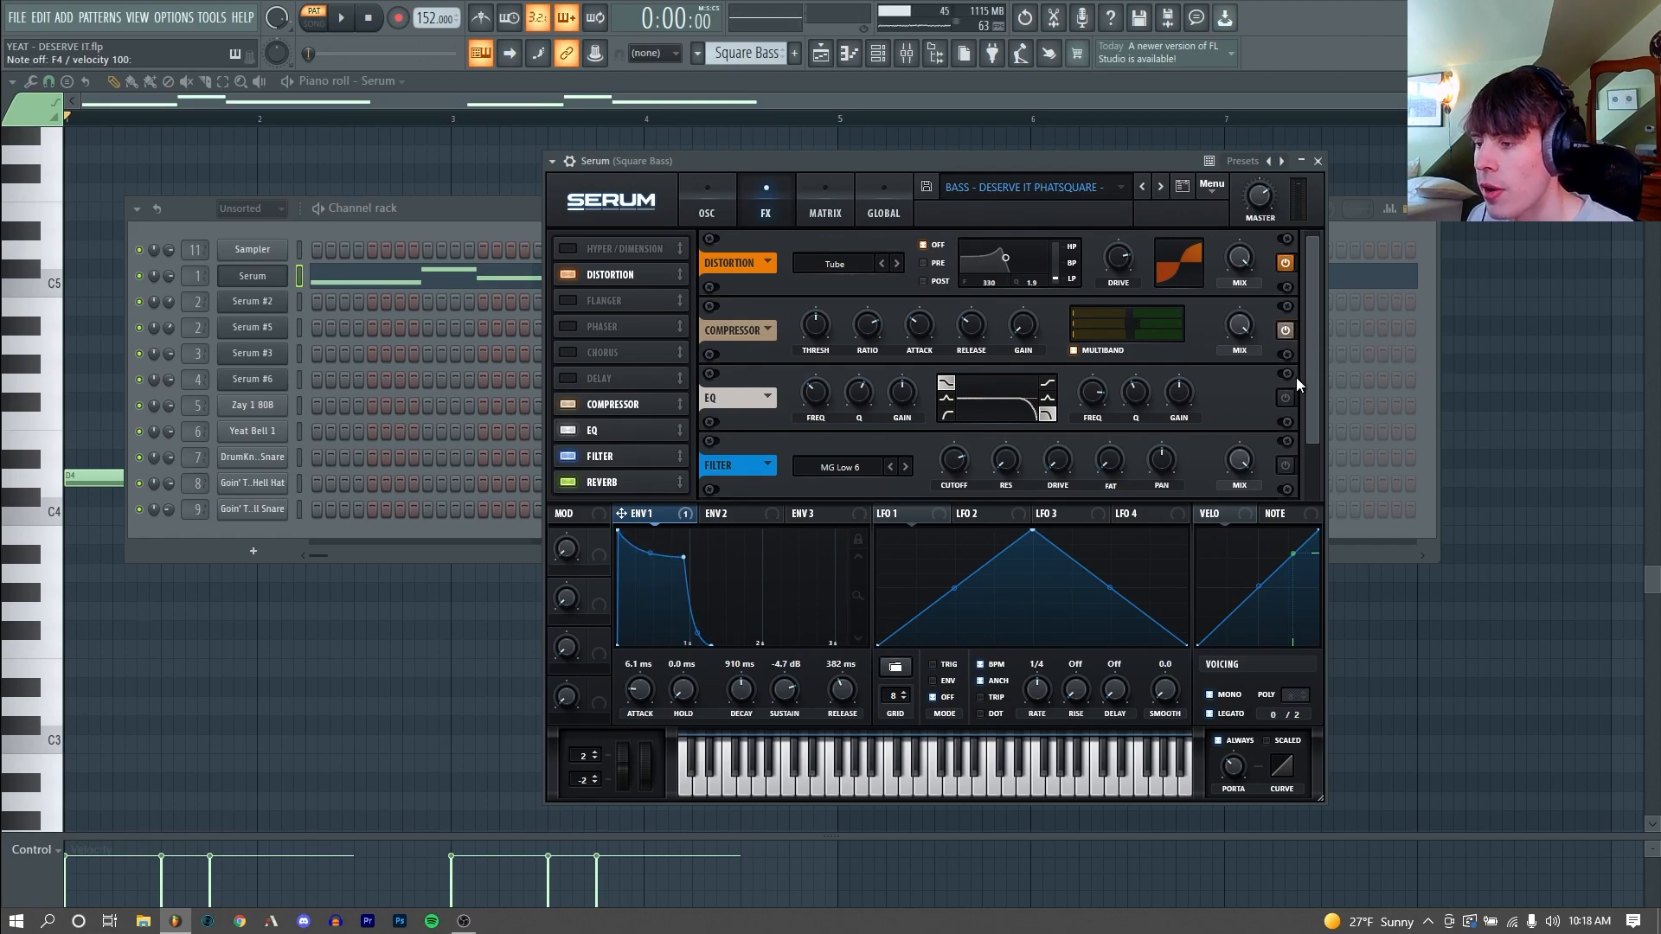
key("v")
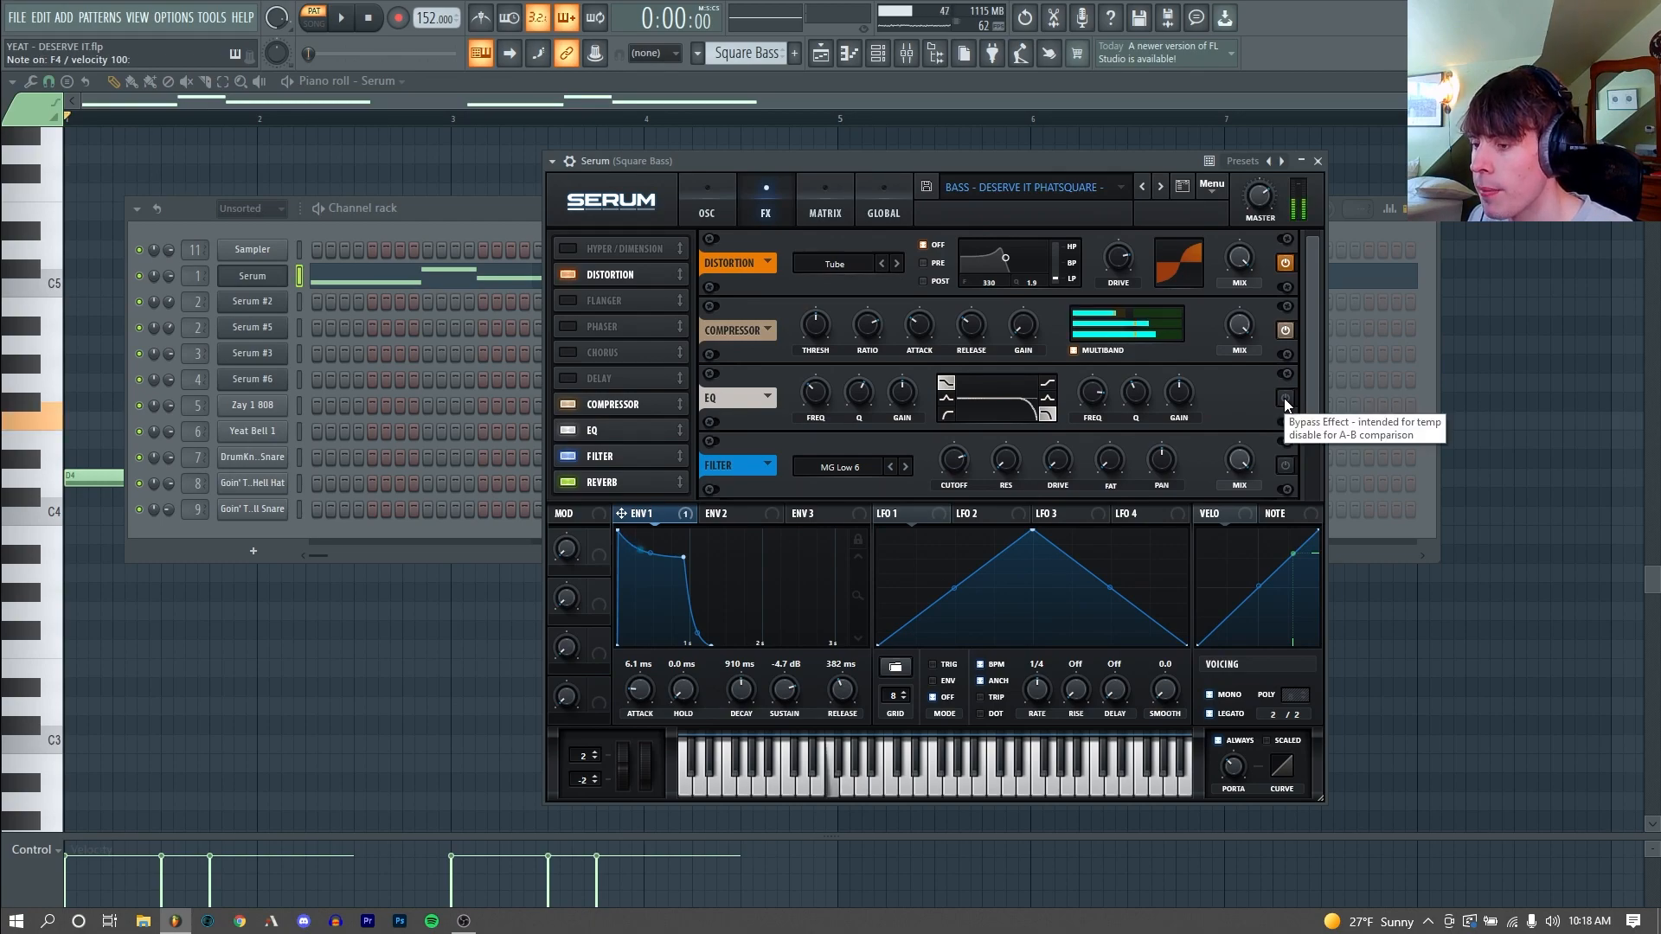
left_click(1285, 400)
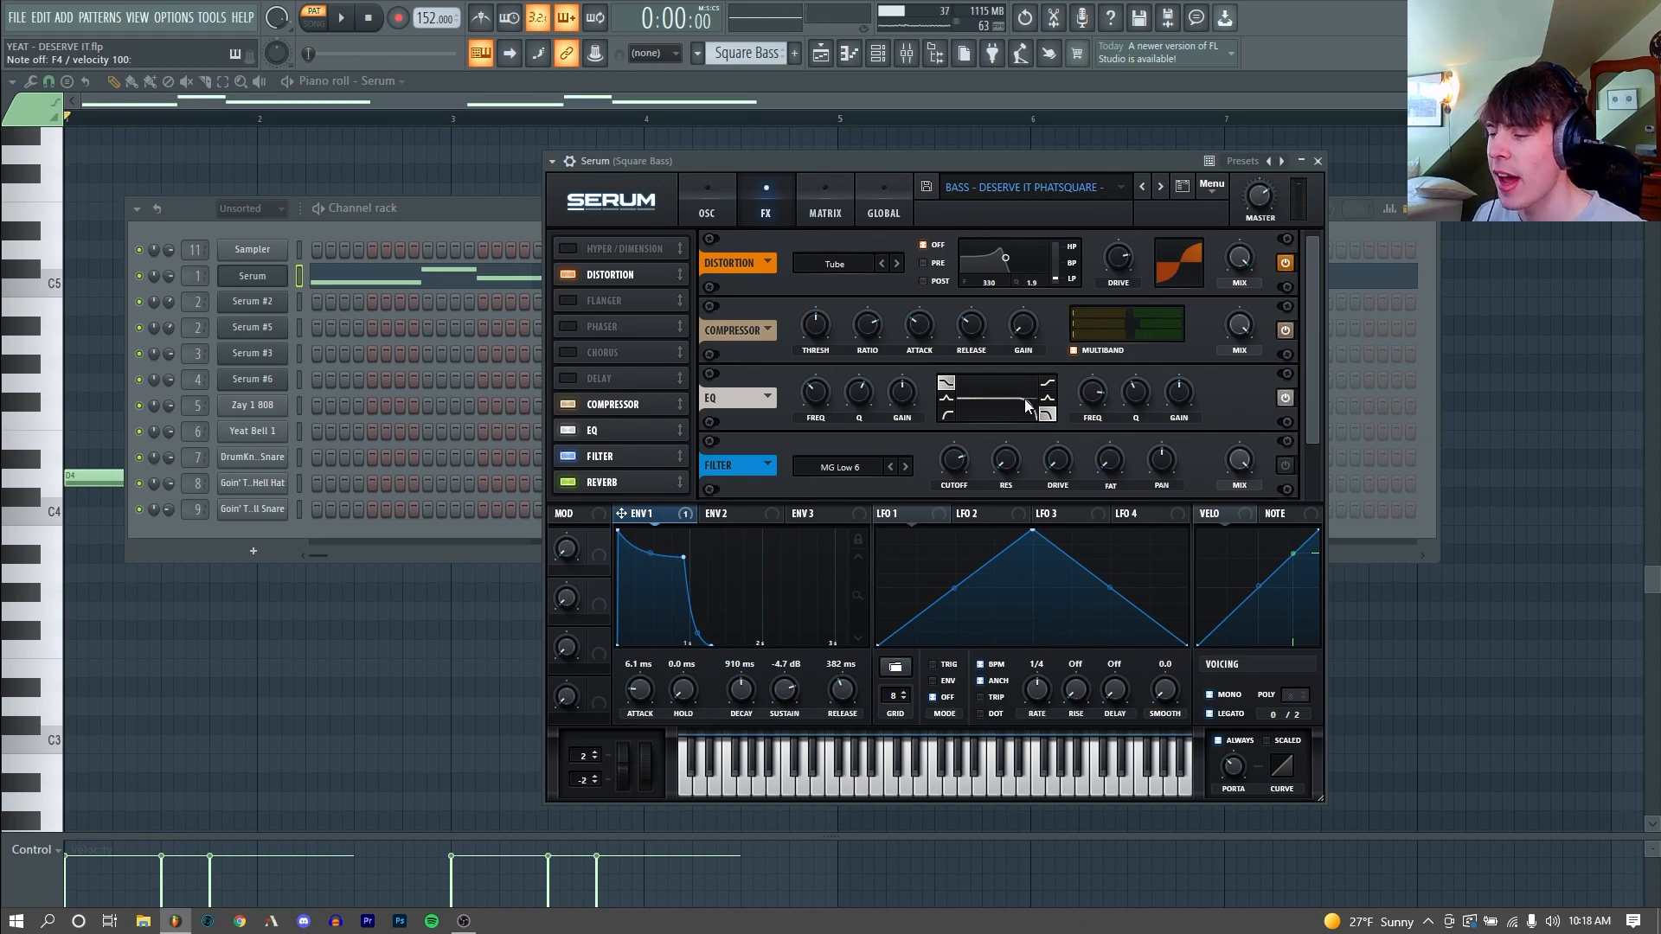
Step: Turn the Square Bass's MG Low 6 filter and hall reverb effects back on, auditioning a note with each
left_click_drag(1313, 393, 1300, 424)
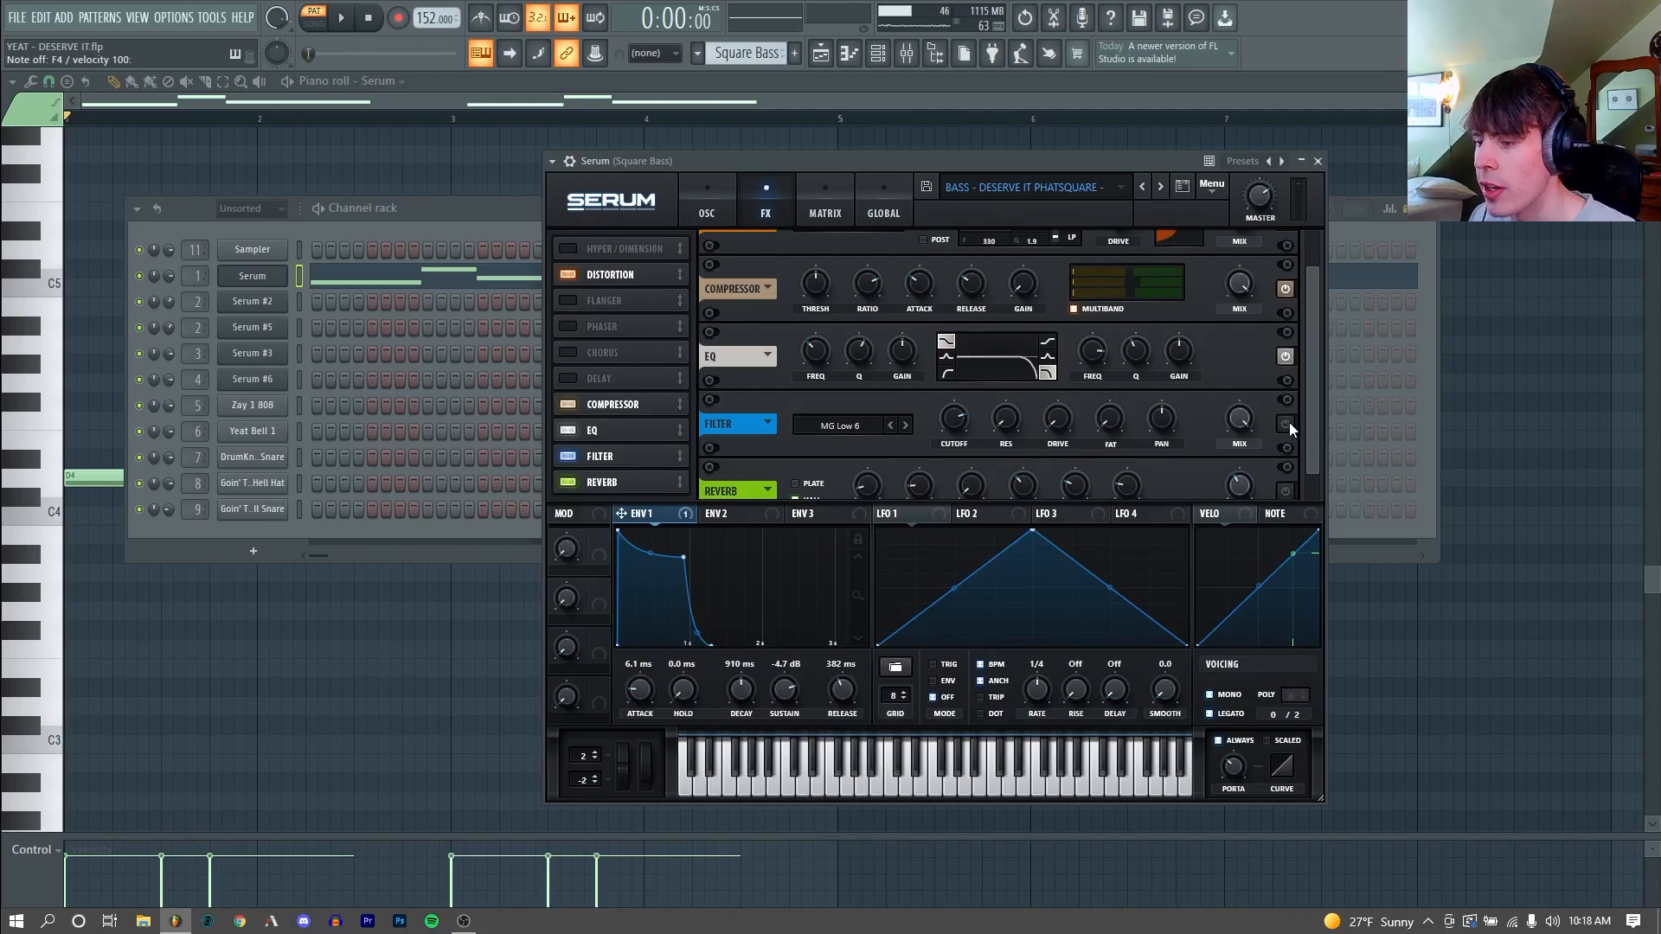
left_click(1287, 424)
scroll(1305, 449, "down", 1)
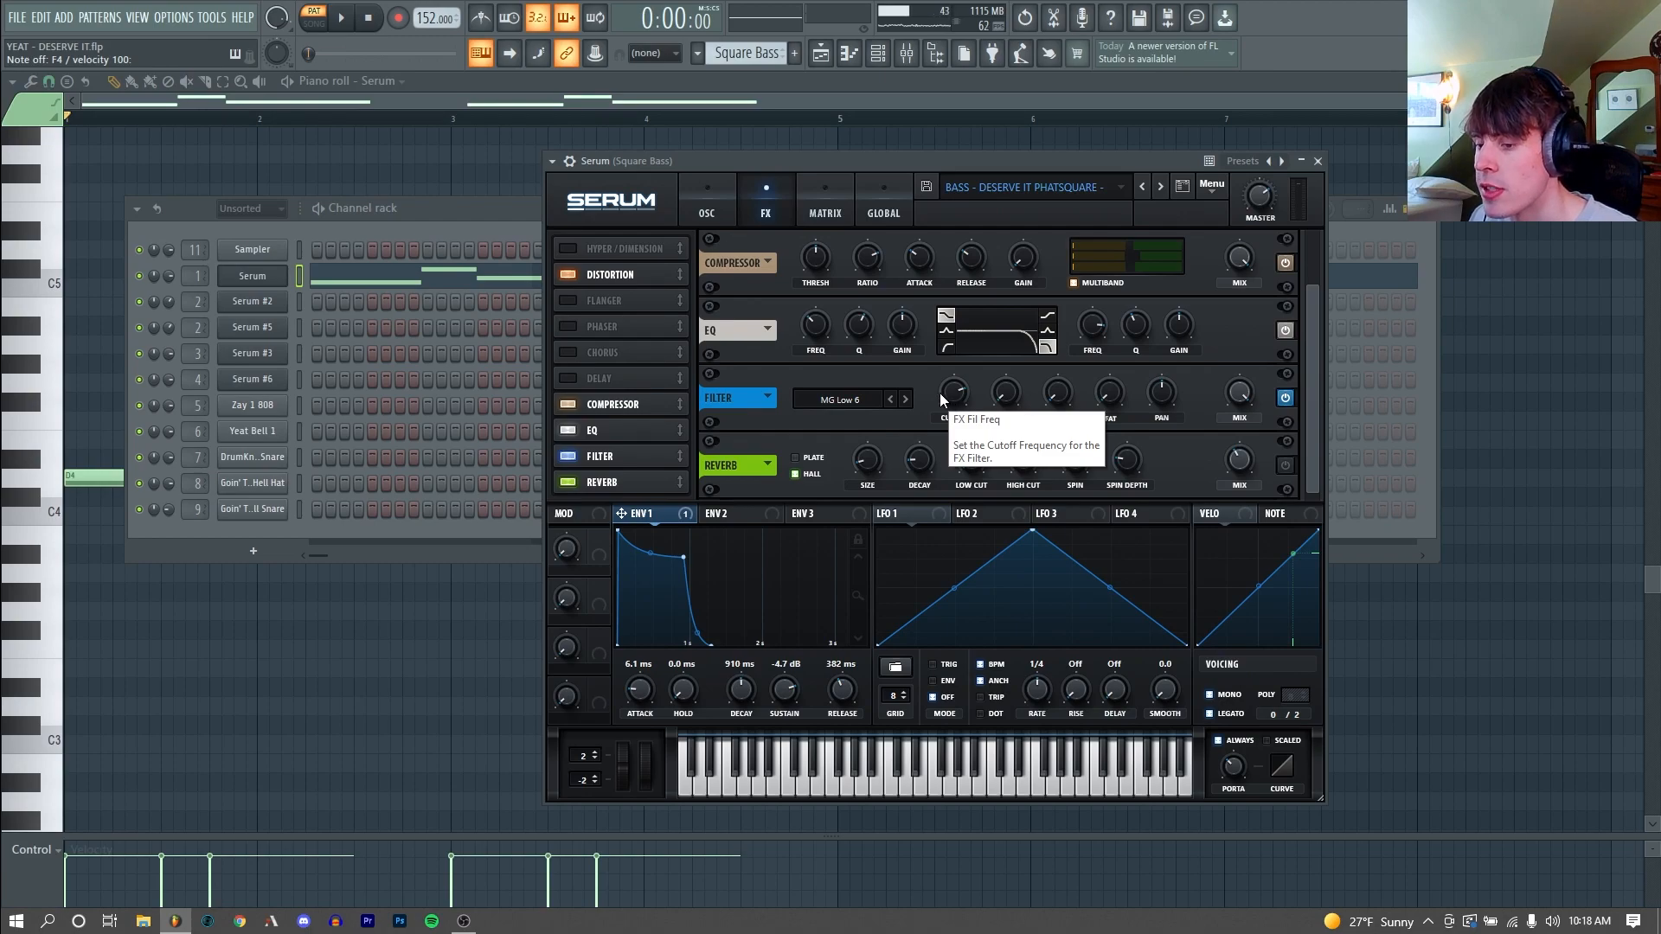
key("v")
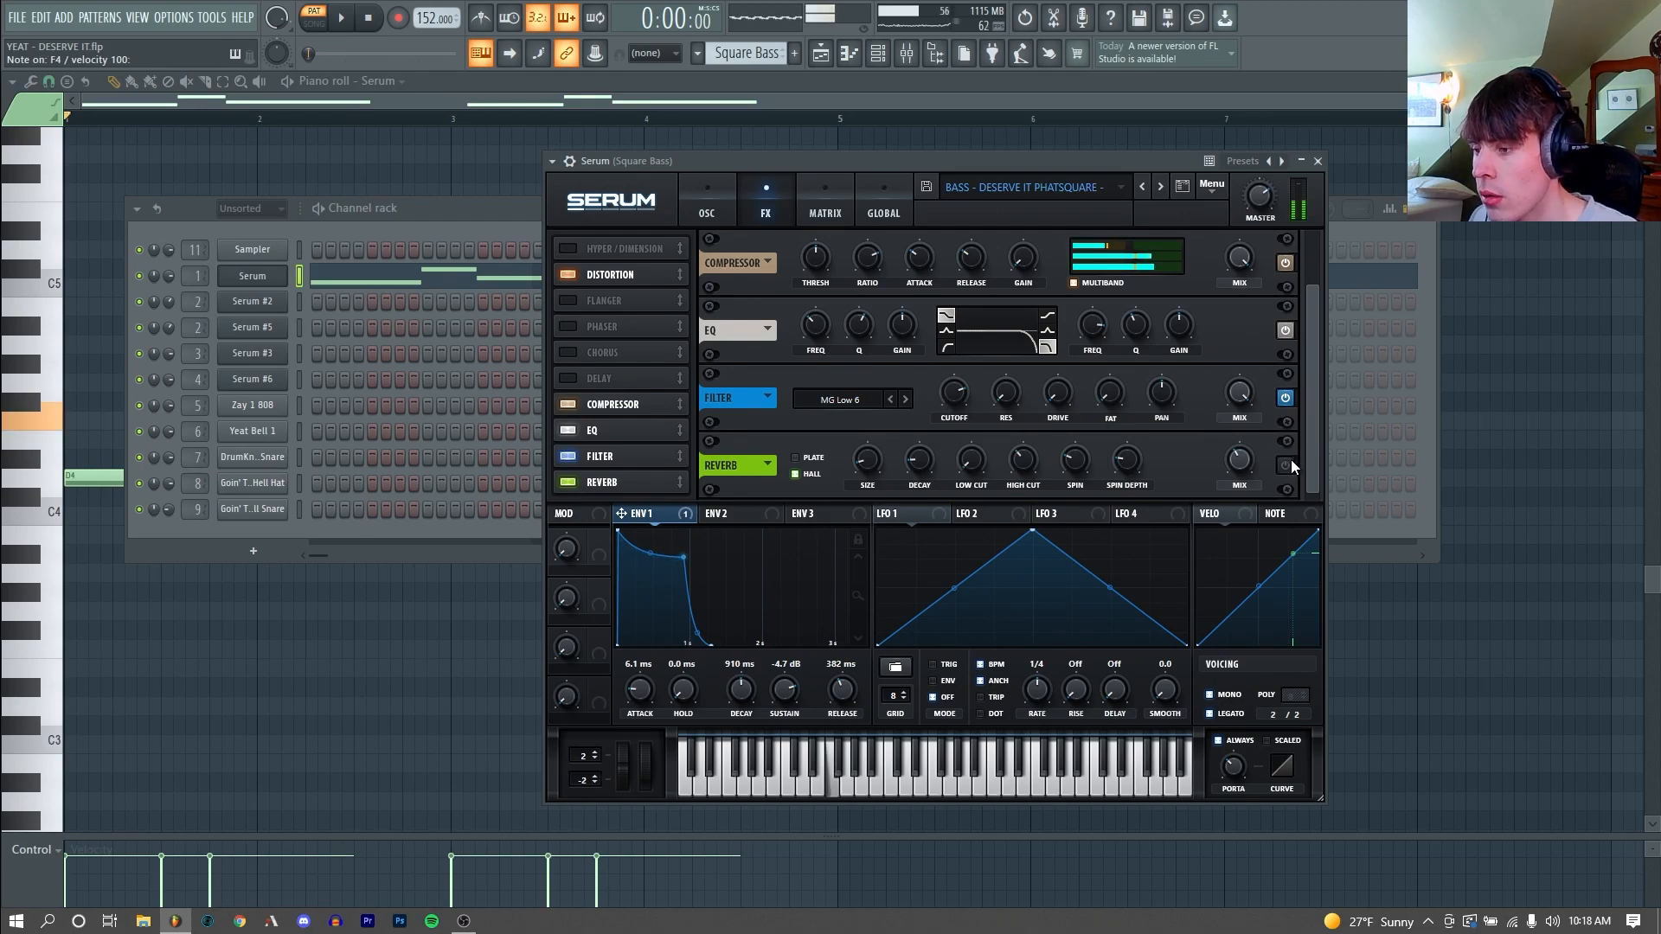
left_click(1288, 463)
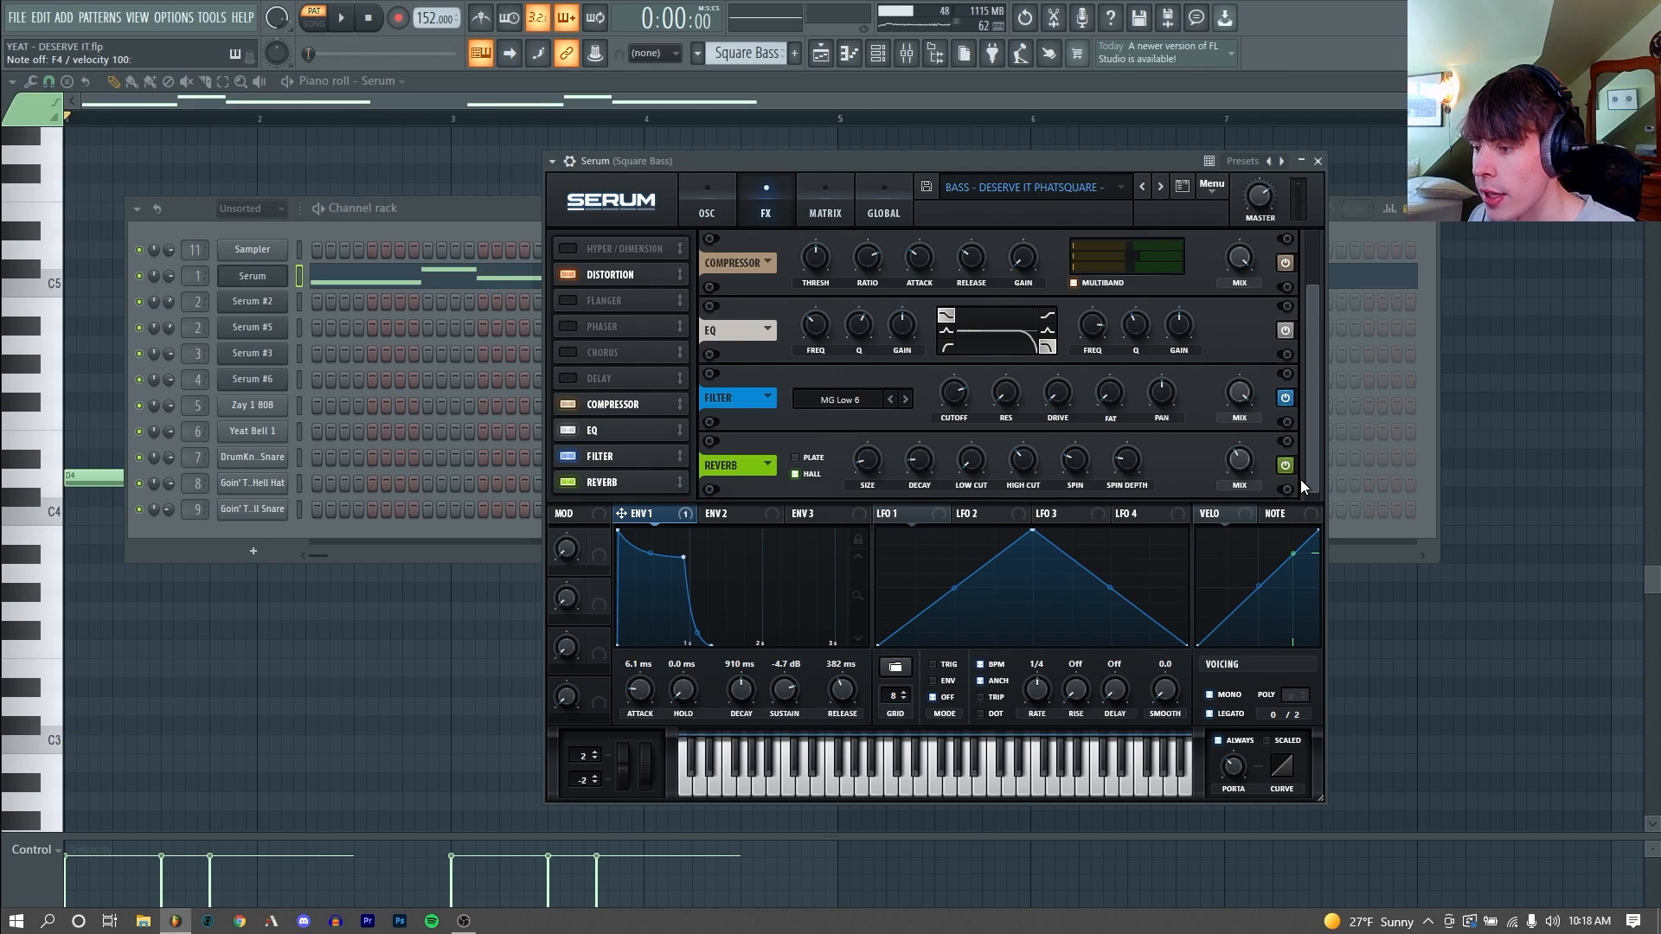
key("v")
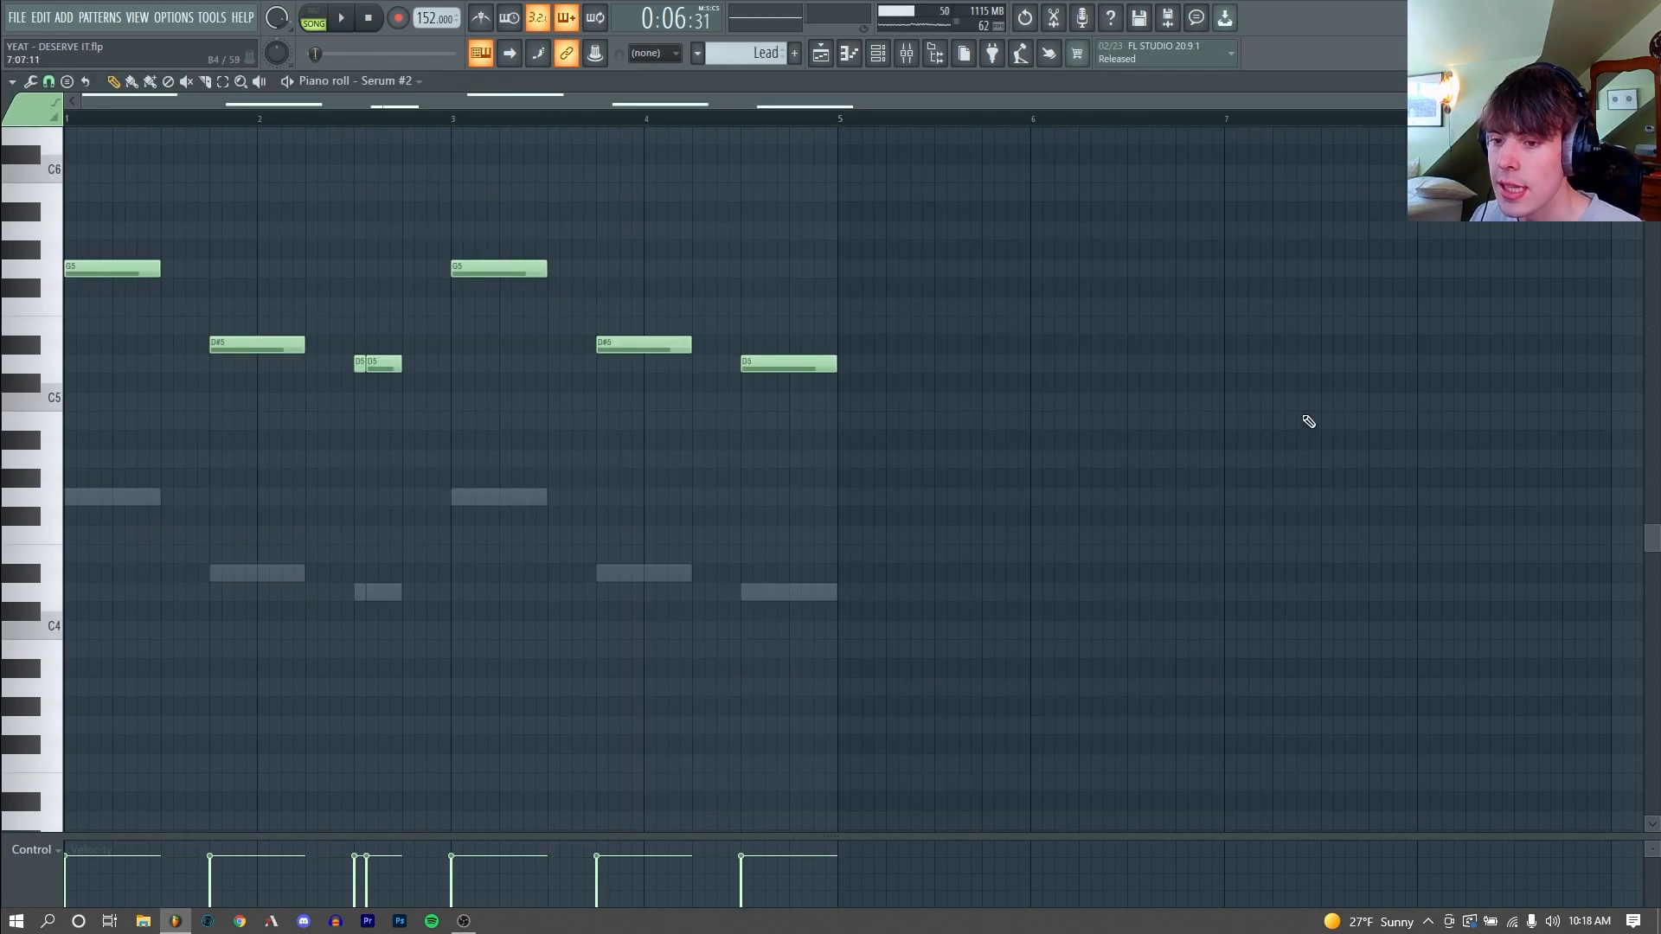
Step: Play back the Lead pattern and switch playback from song mode to pattern mode
key("space")
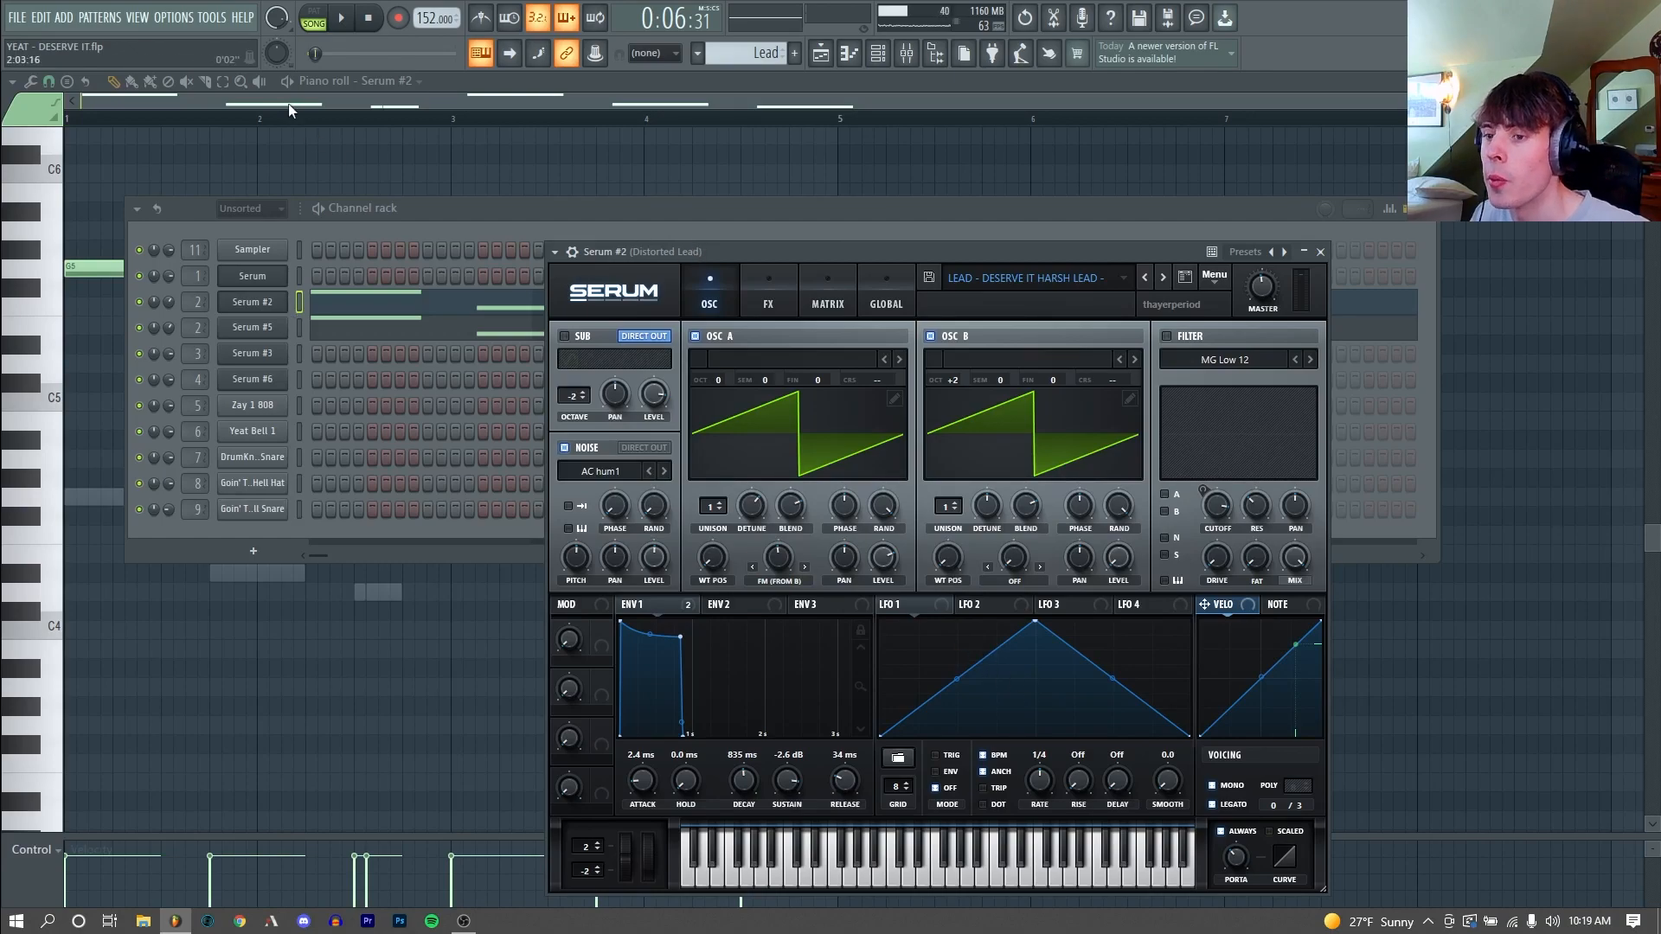
left_click(324, 22)
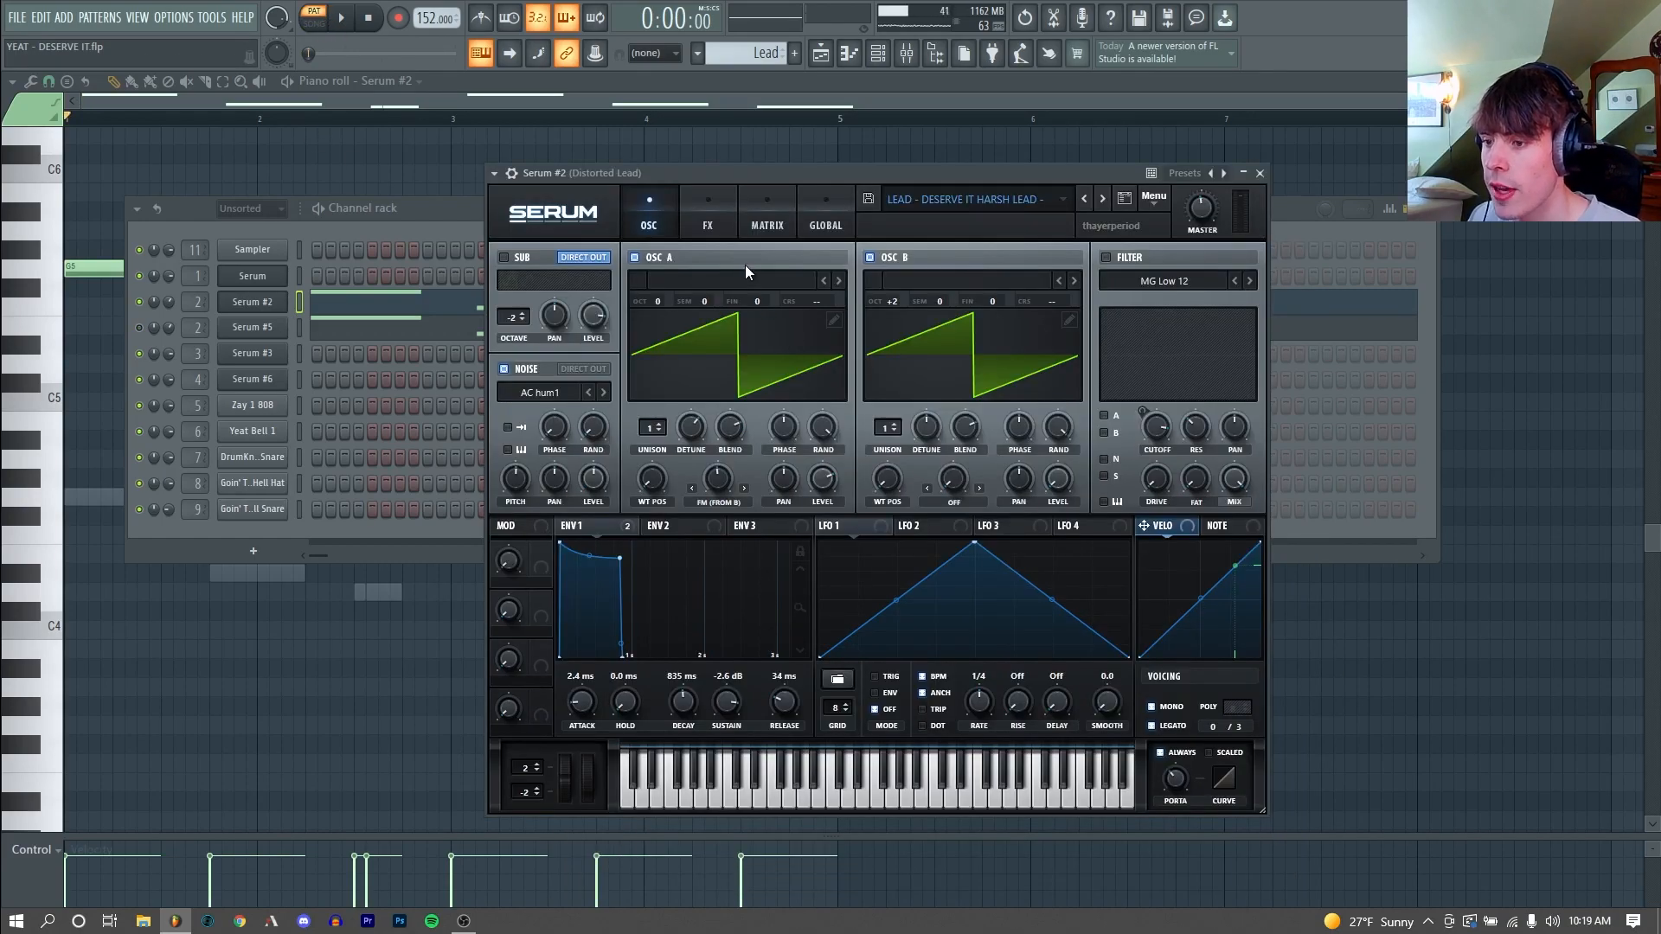
Step: Play the Lead pattern, then toggle the Distorted Lead's OSC B and noise oscillator to compare the sound without them
key("space")
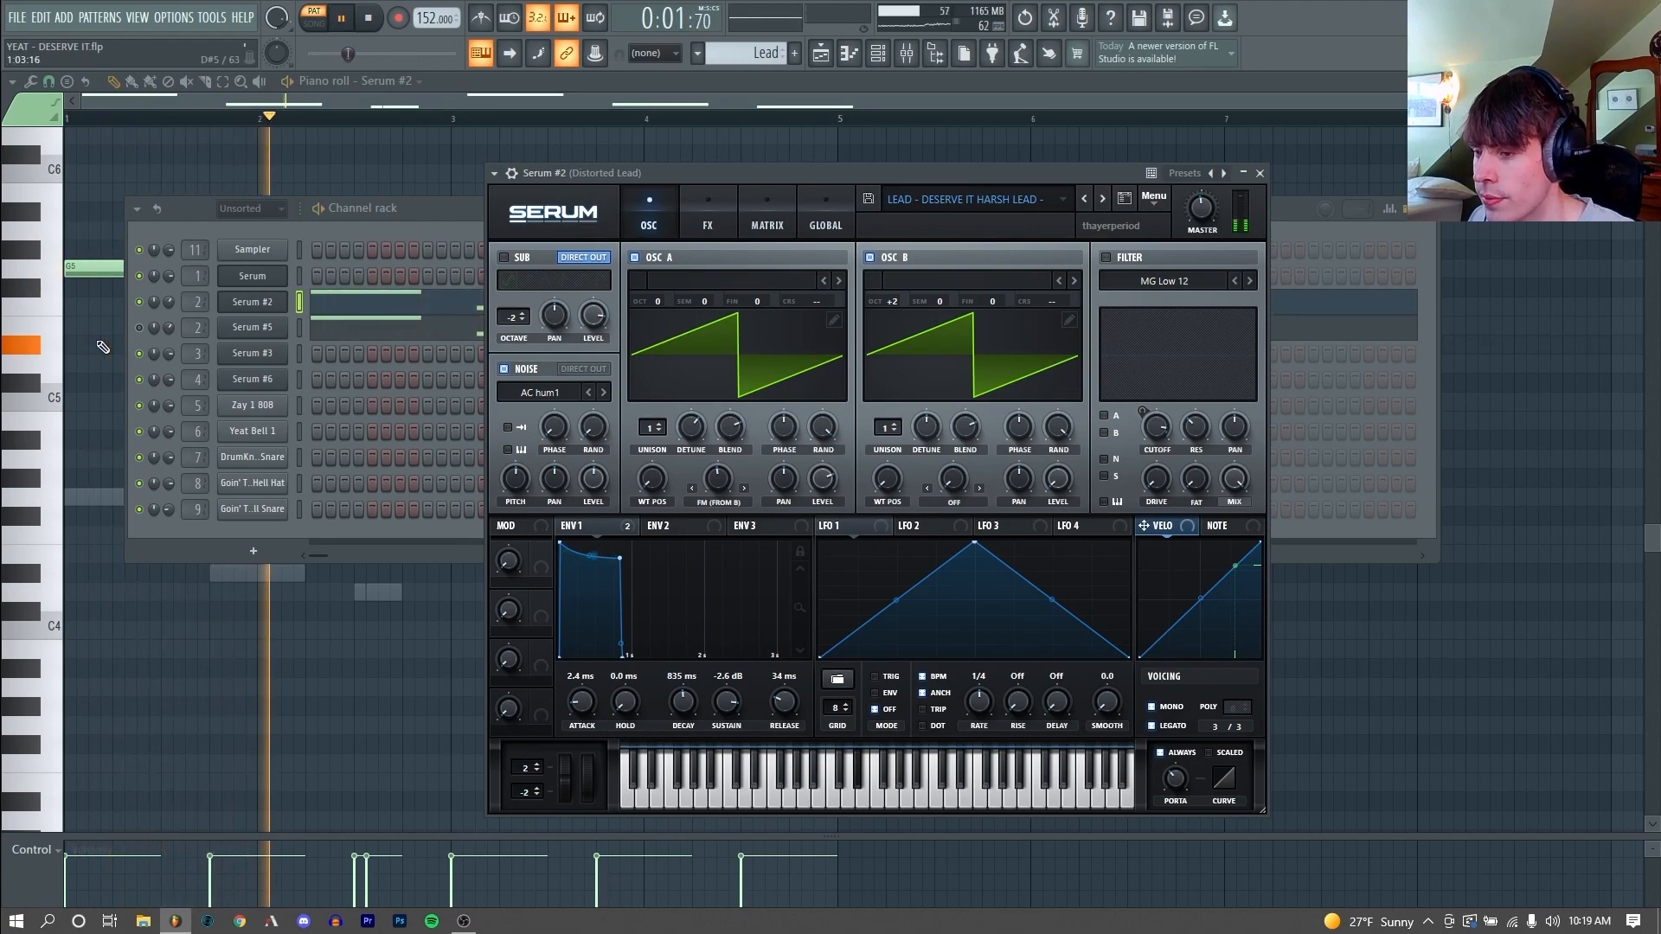
key("space")
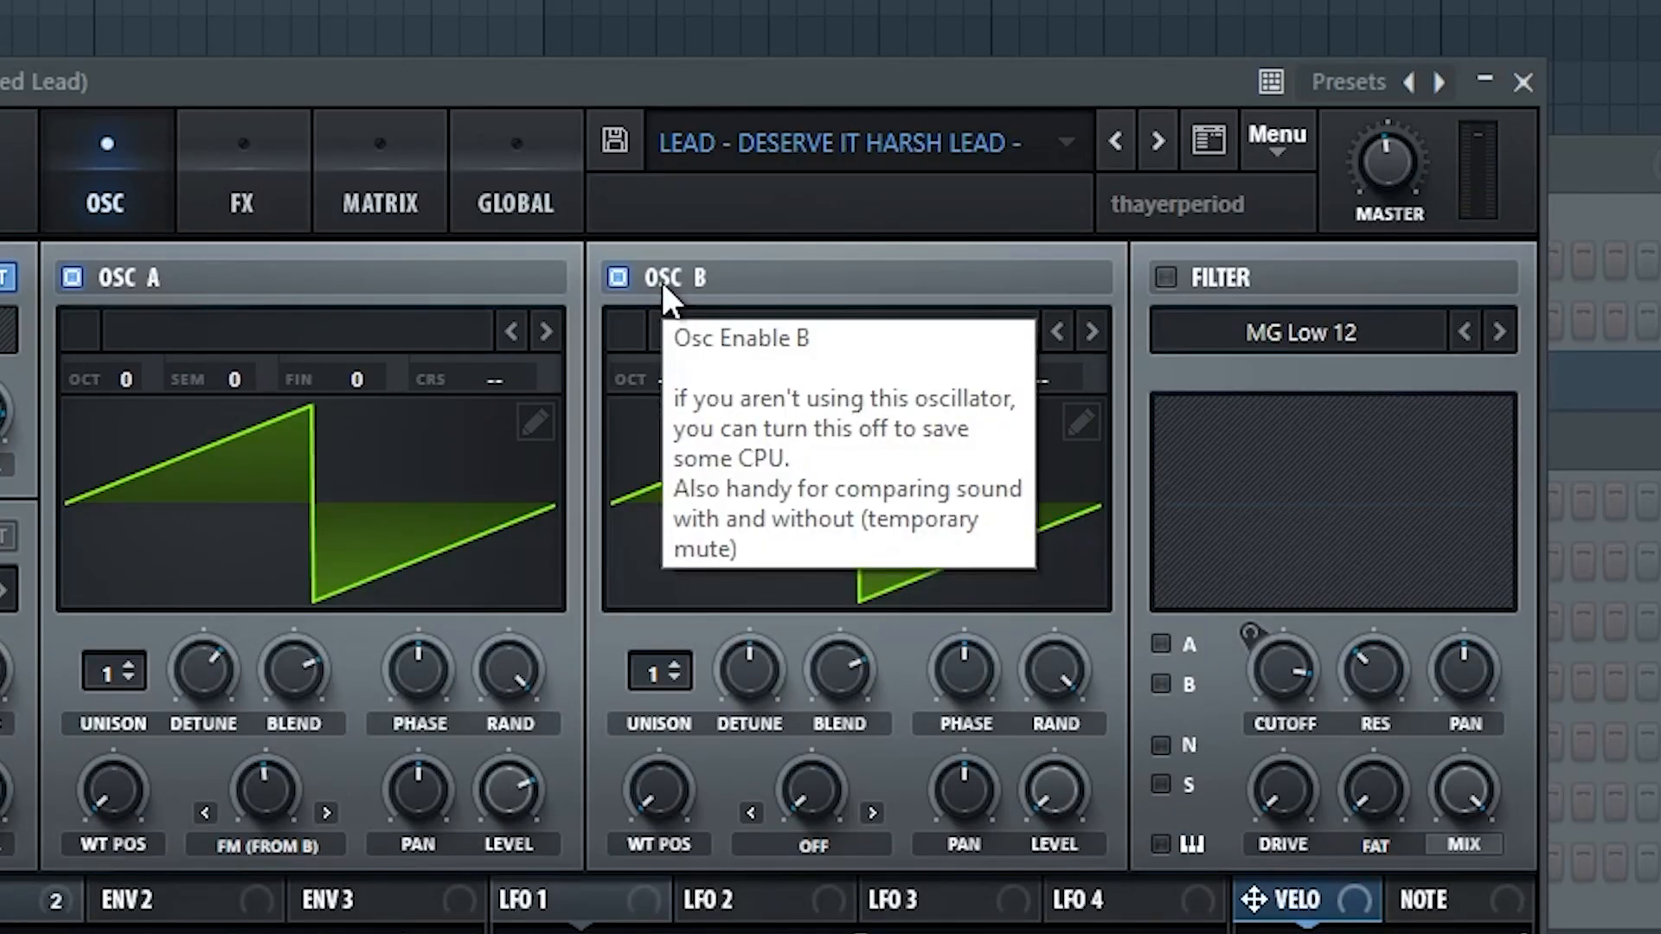
left_click(662, 282)
left_click(661, 278)
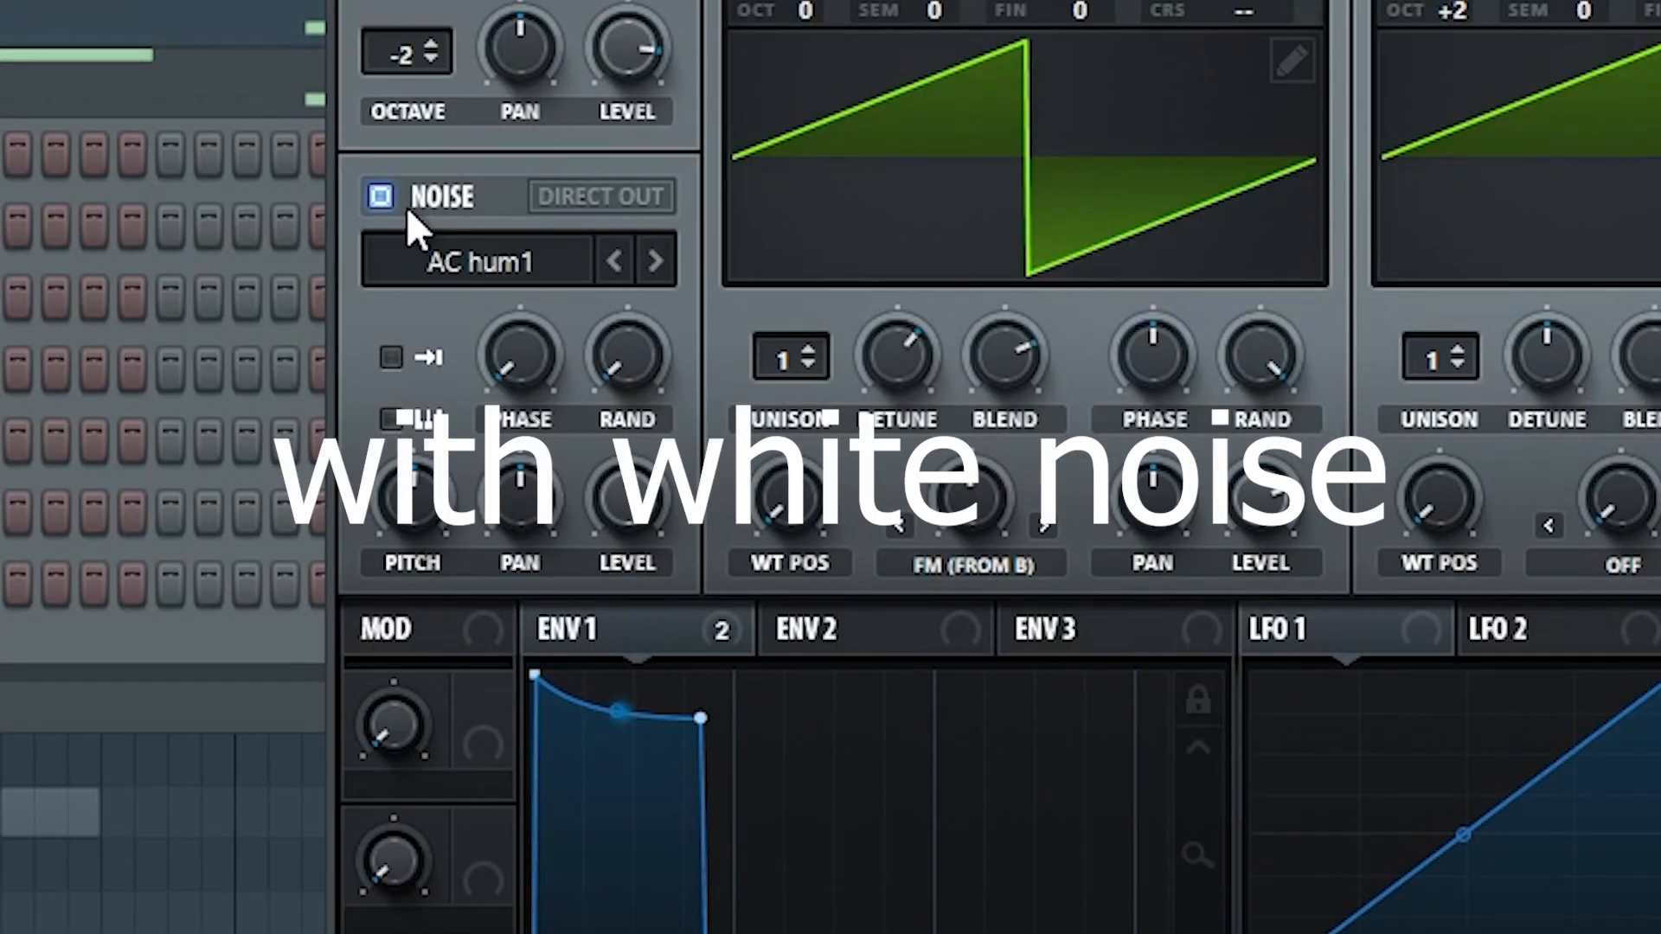
left_click(504, 369)
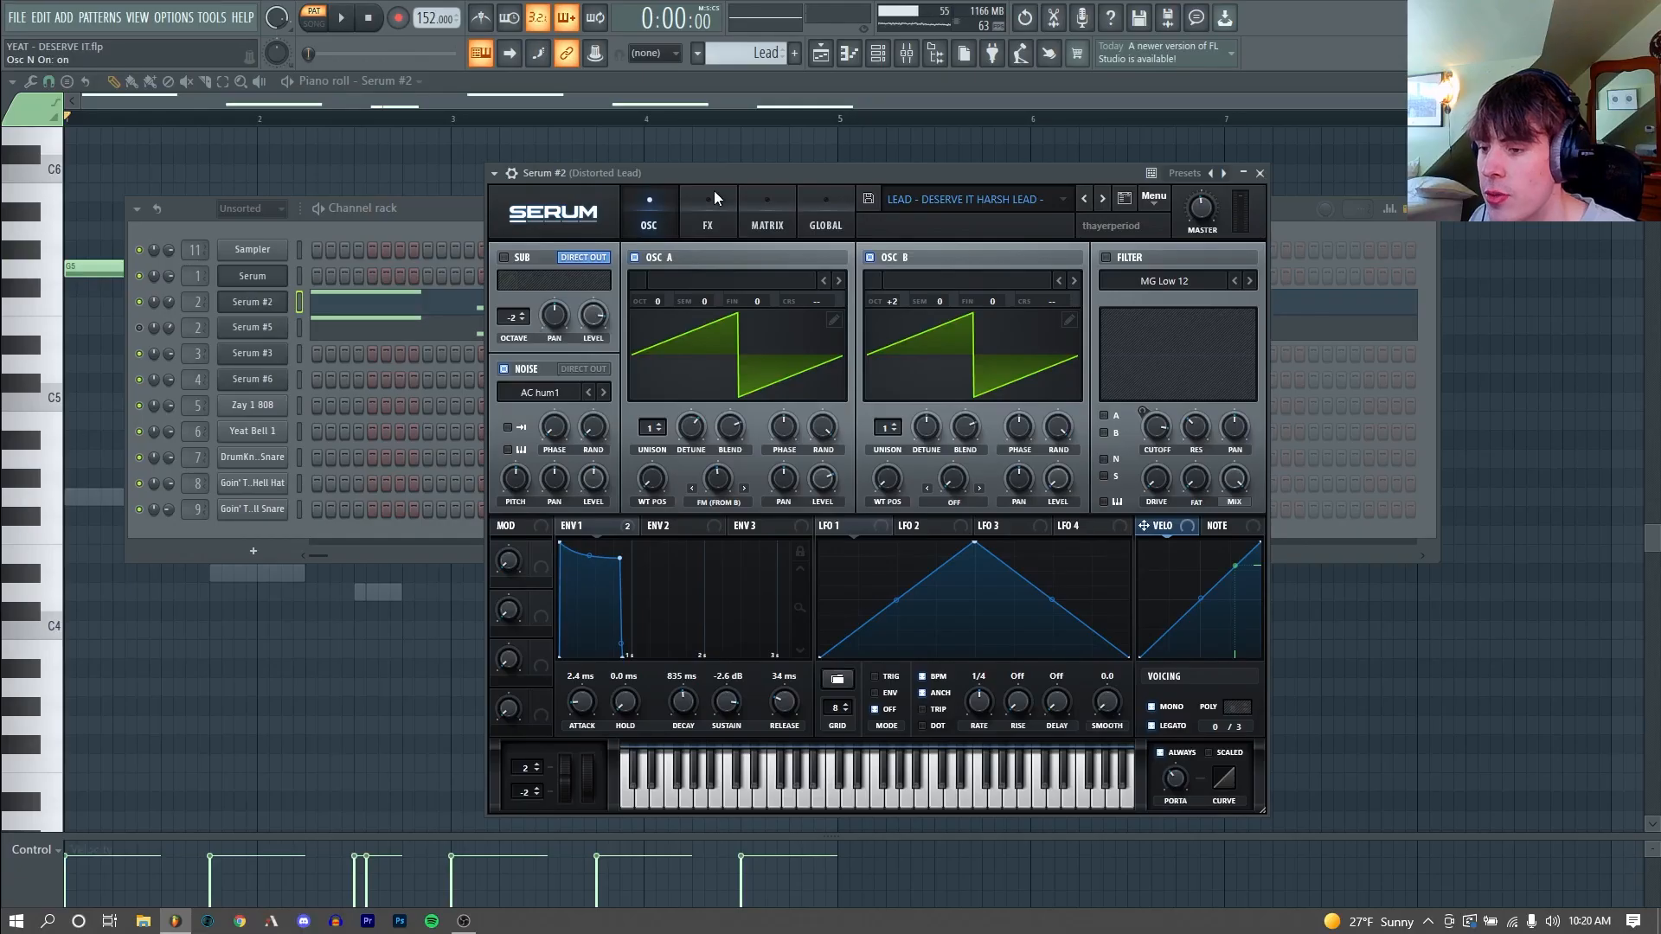
Step: Turn the Distorted Lead's bypassed compressor and EQ effects back on, keeping the compressor in multiband mode and auditioning a note
left_click(709, 207)
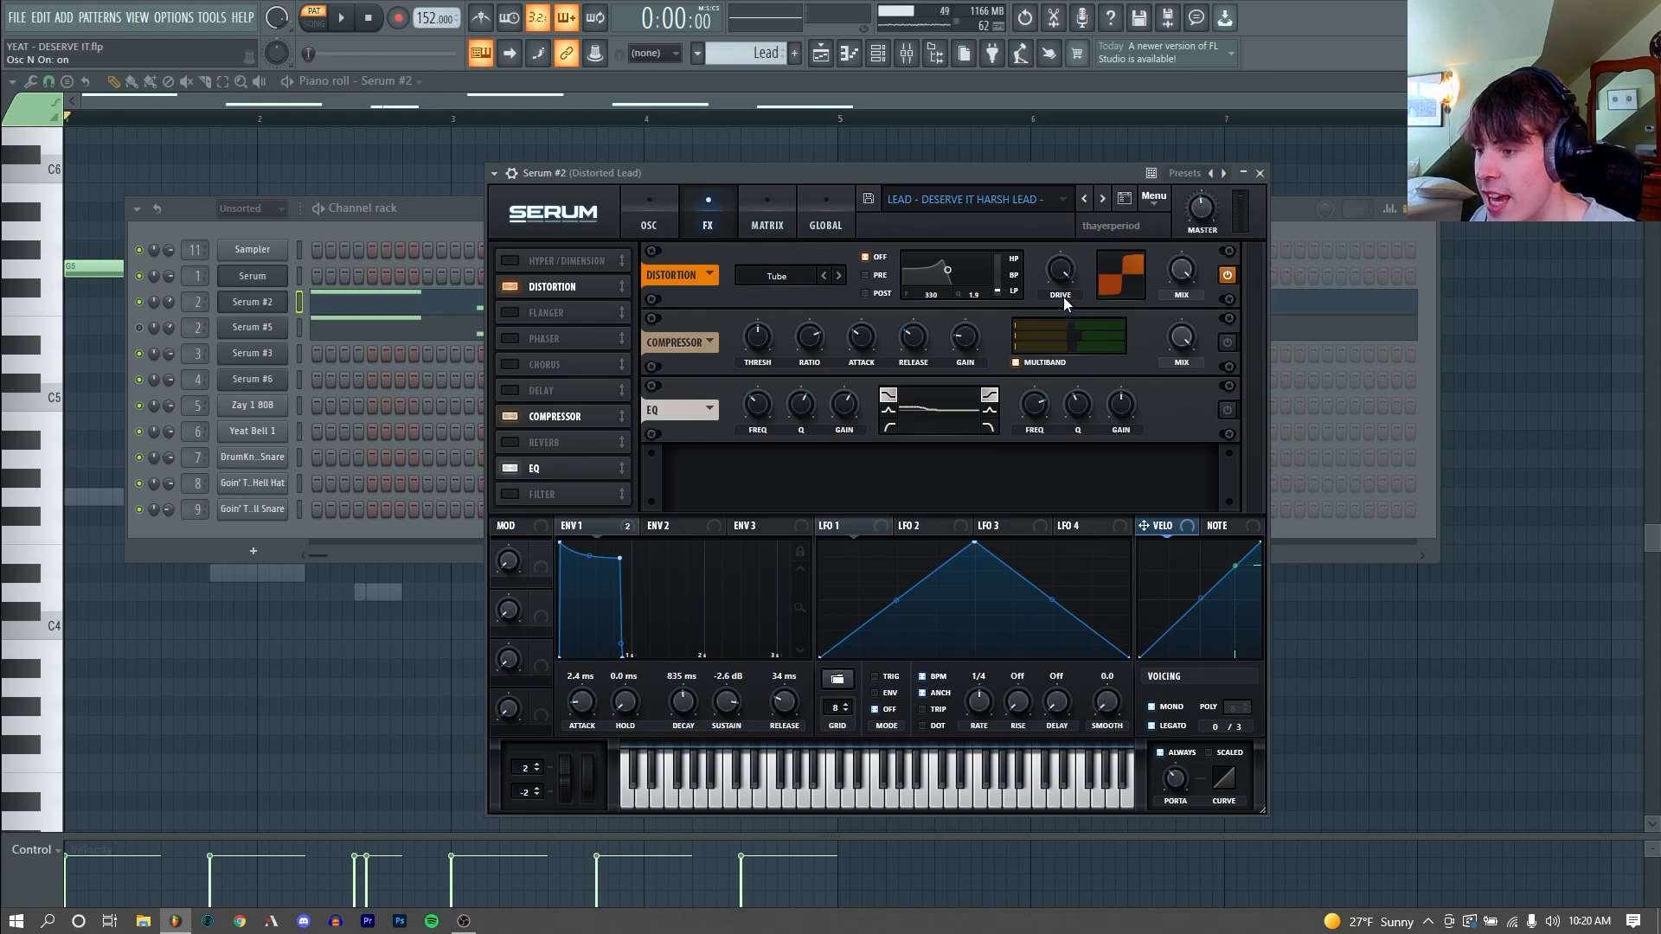
left_click(1227, 342)
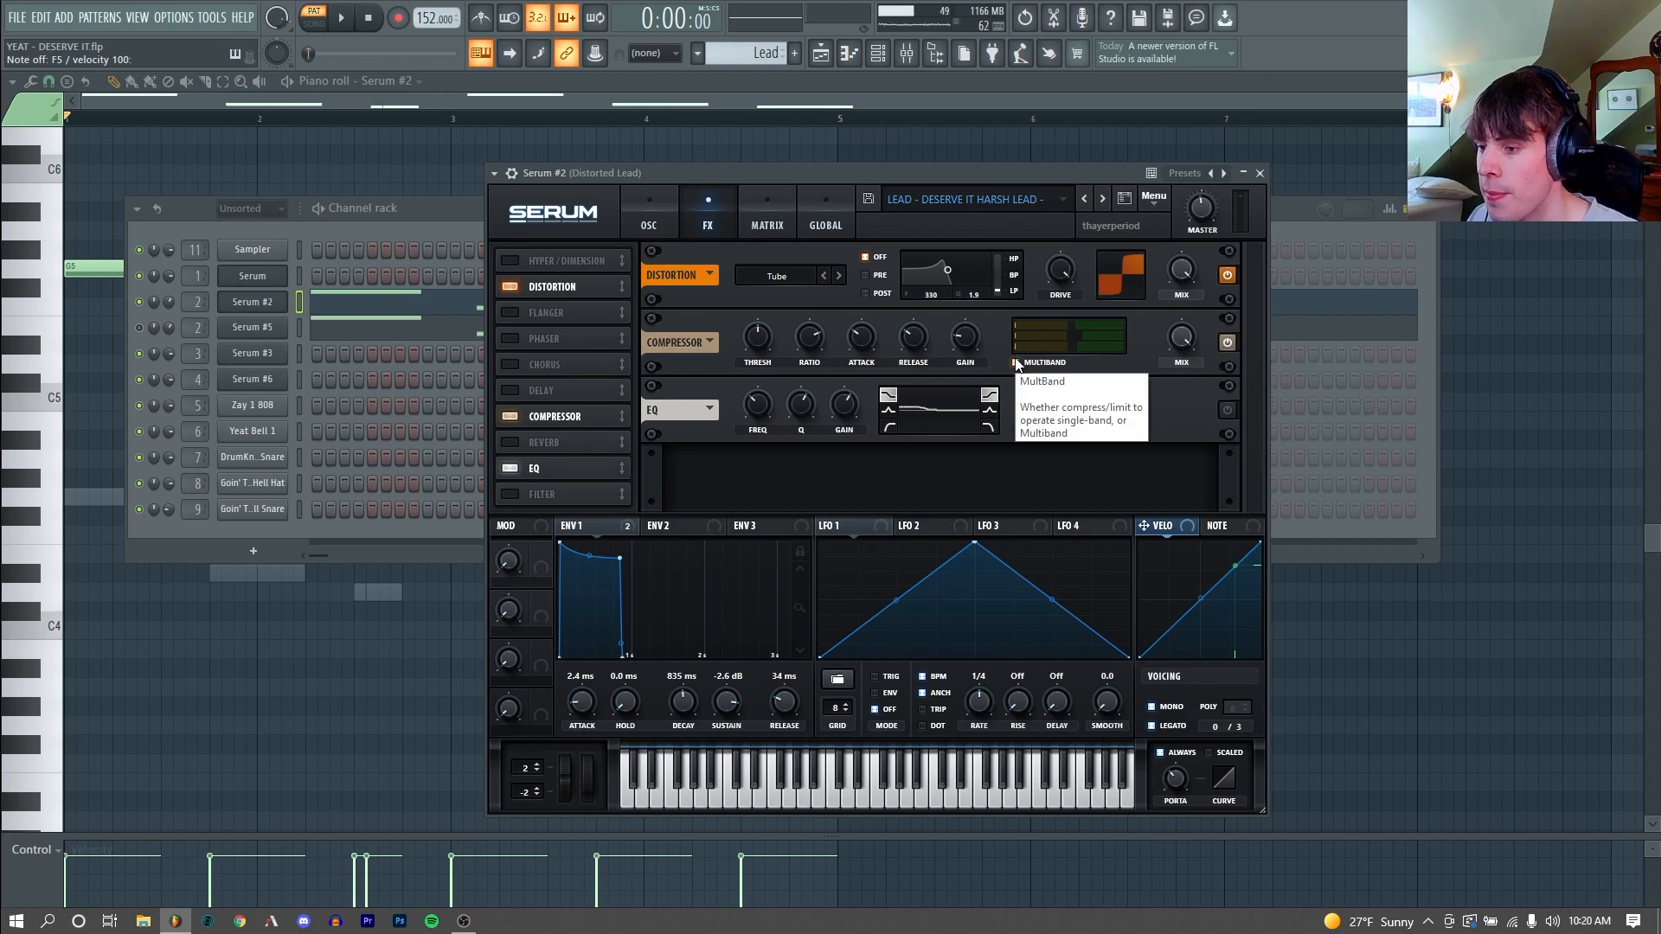
left_click(1016, 363)
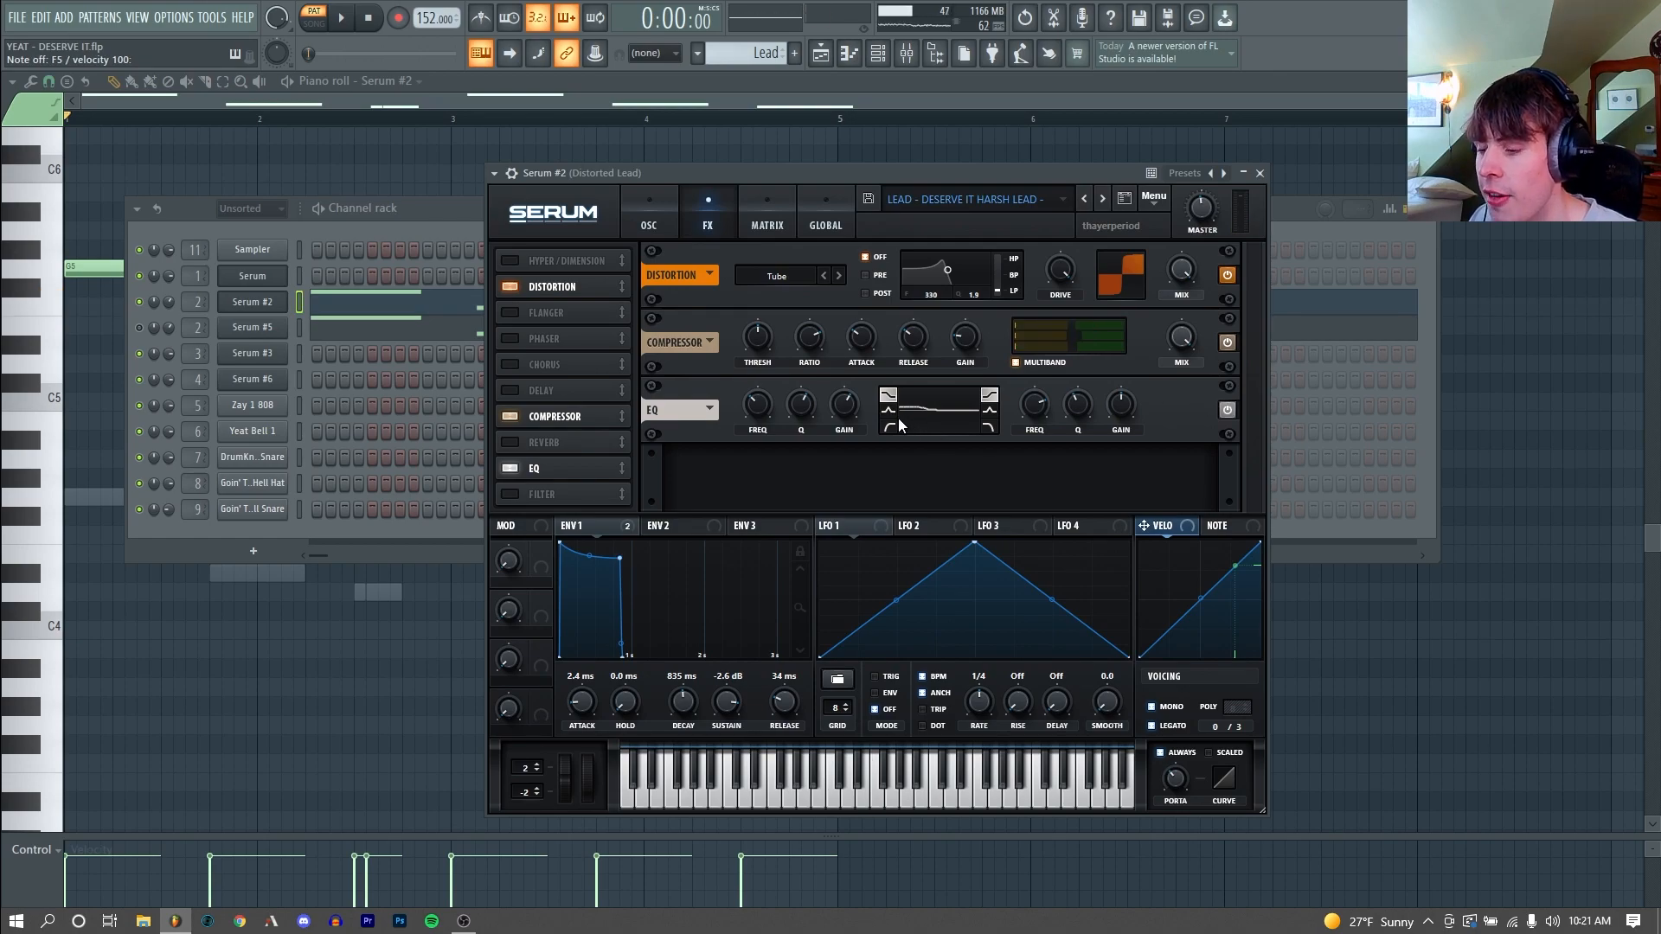
key("v")
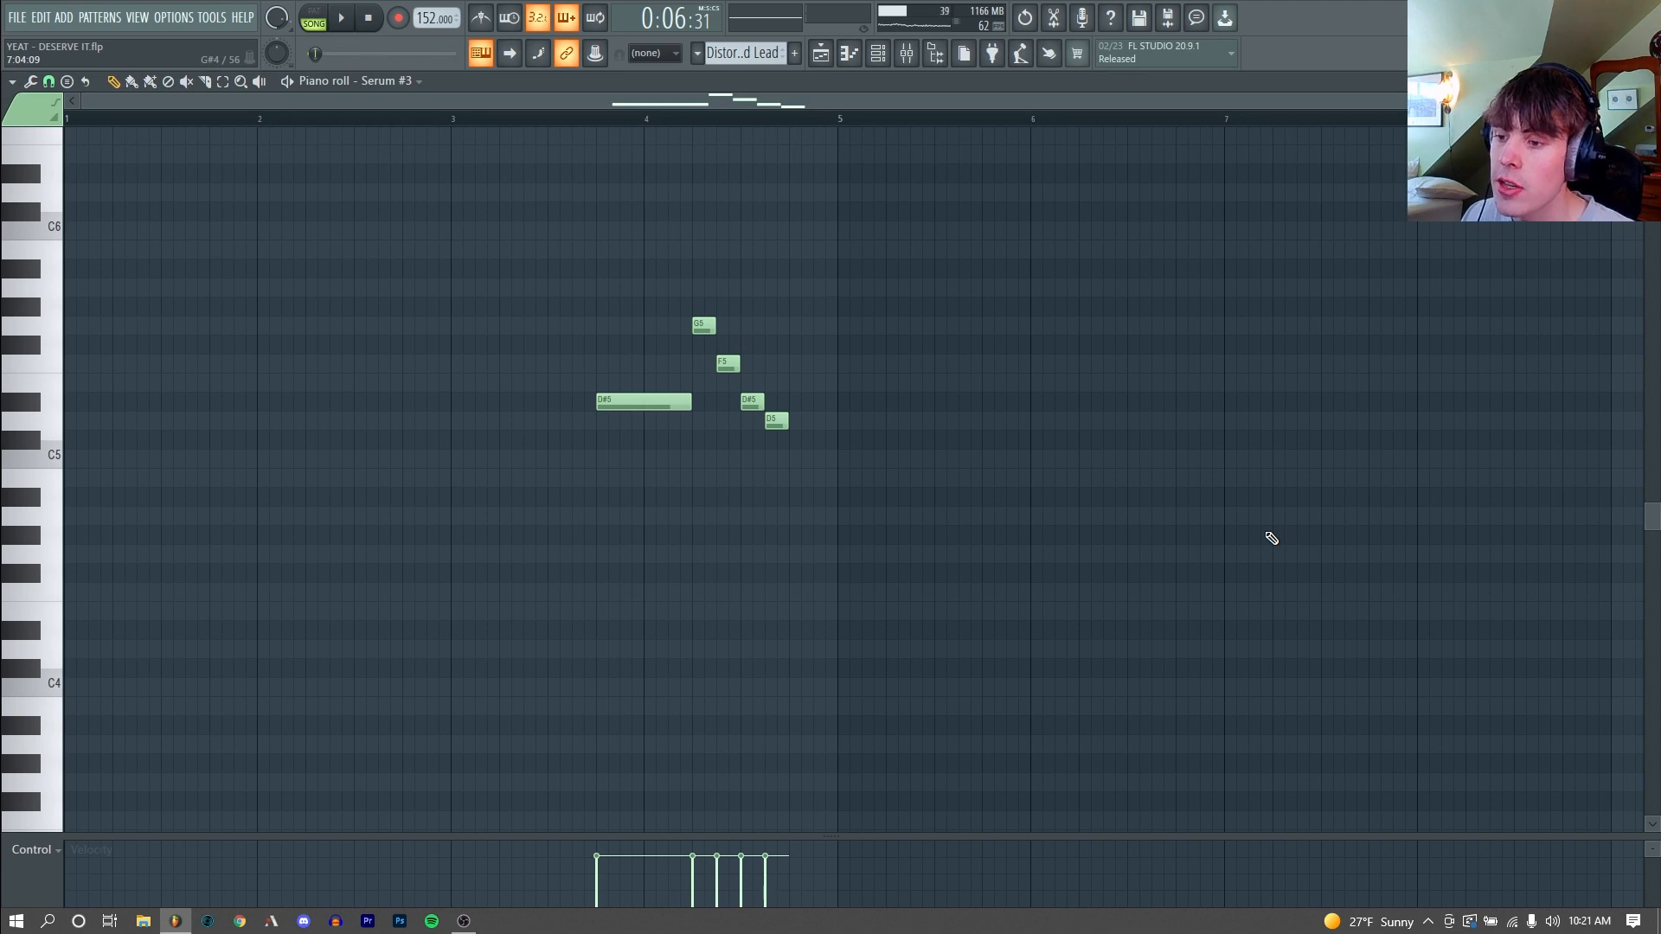
Step: Play the Distorted Lead pattern, then examine the Flanger Lead's oscillator detune and the filter cutoff driven by ENV 1
key("space")
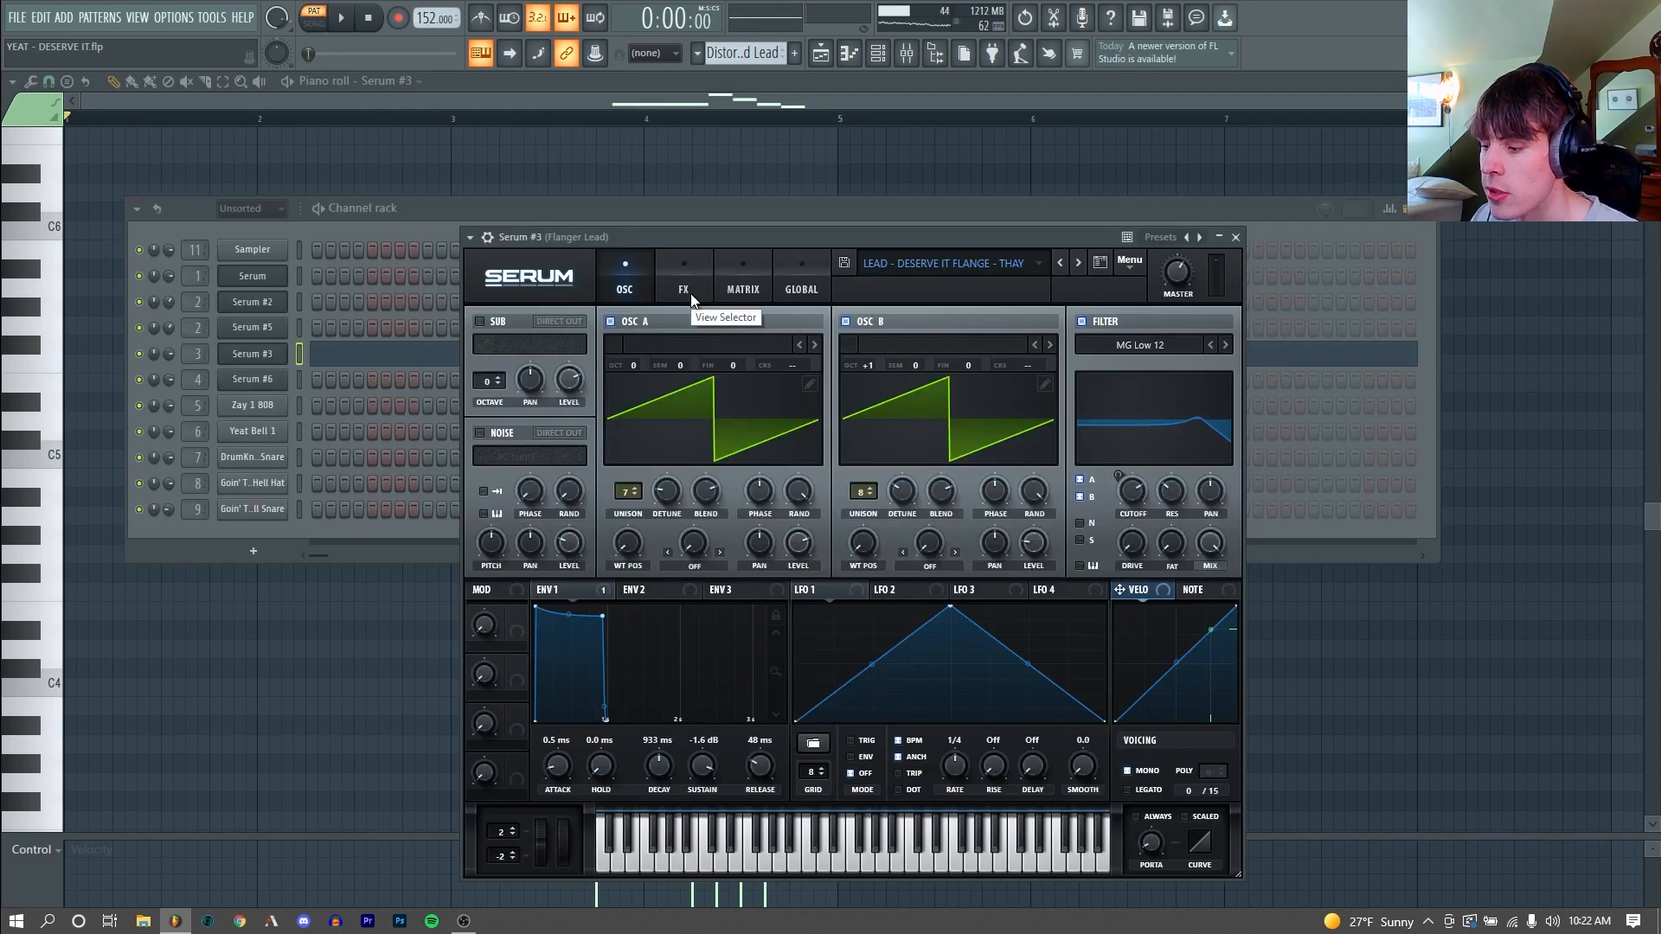
left_click(690, 292)
left_click(625, 285)
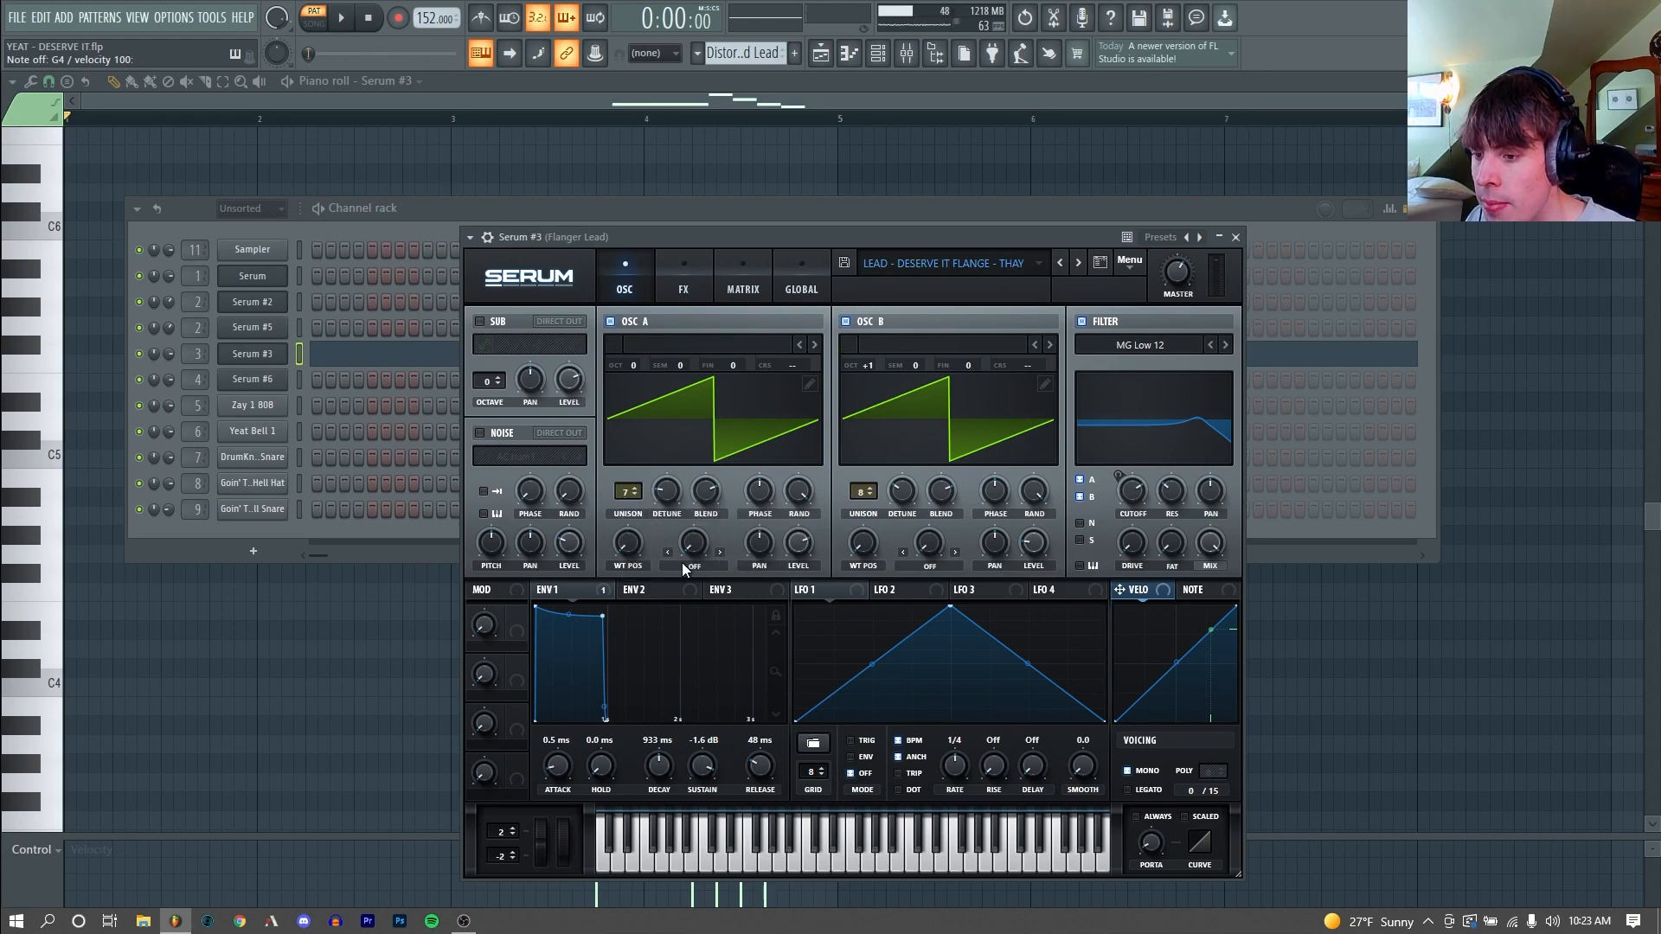
left_click_drag(666, 495, 666, 493)
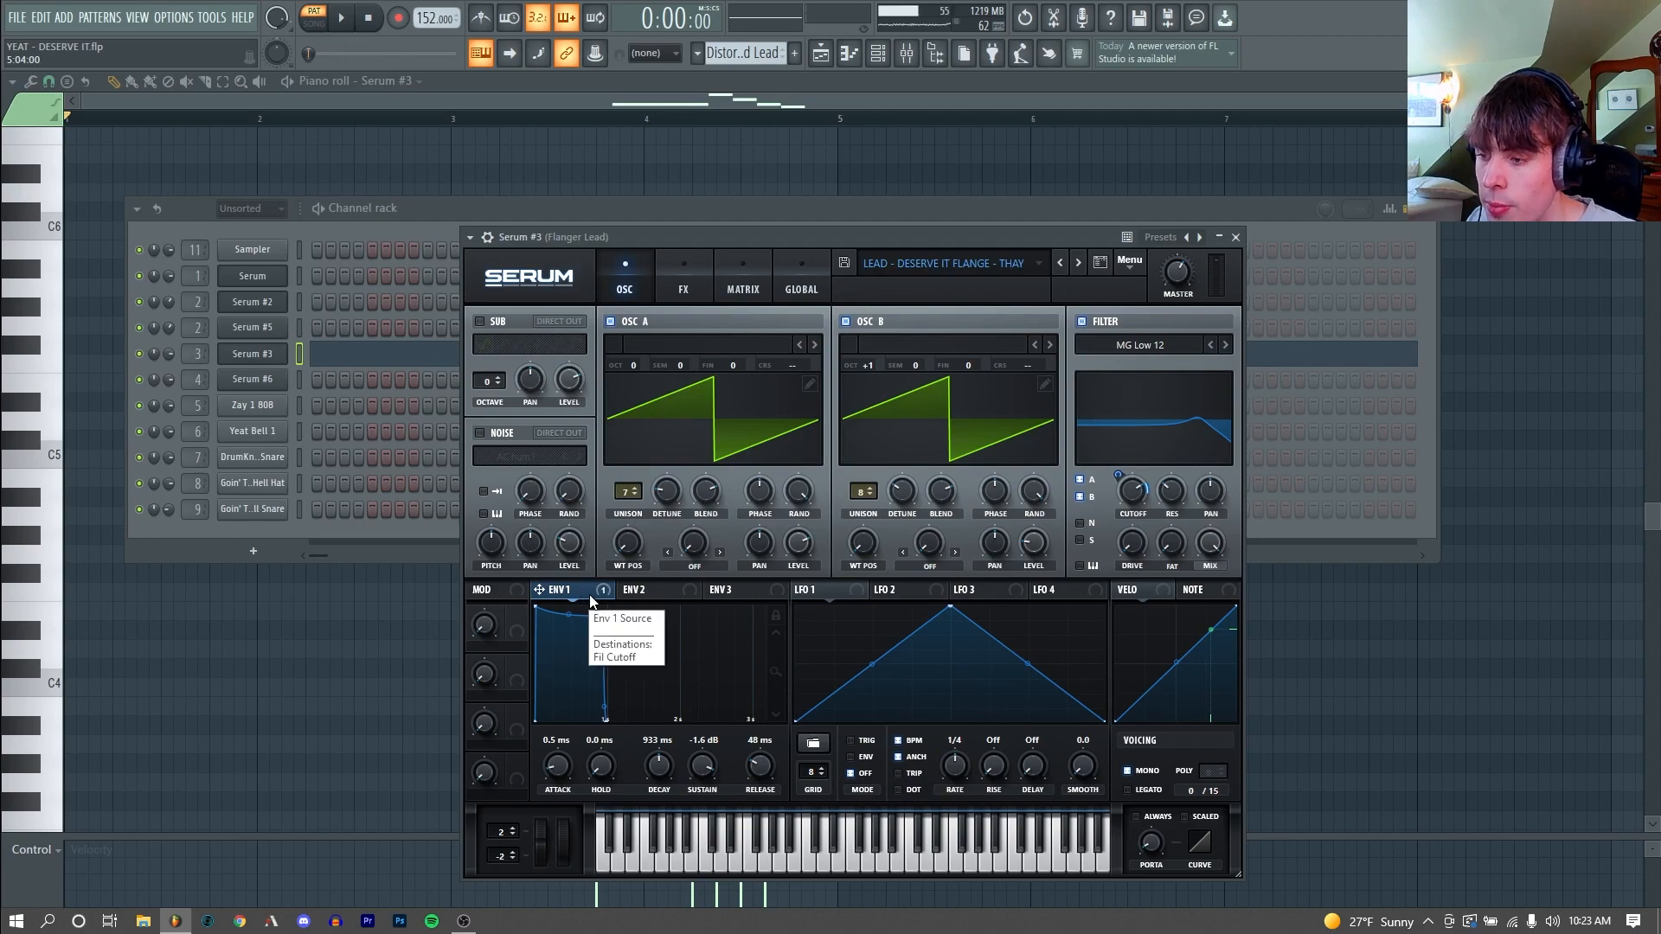
mouse_move(1167, 498)
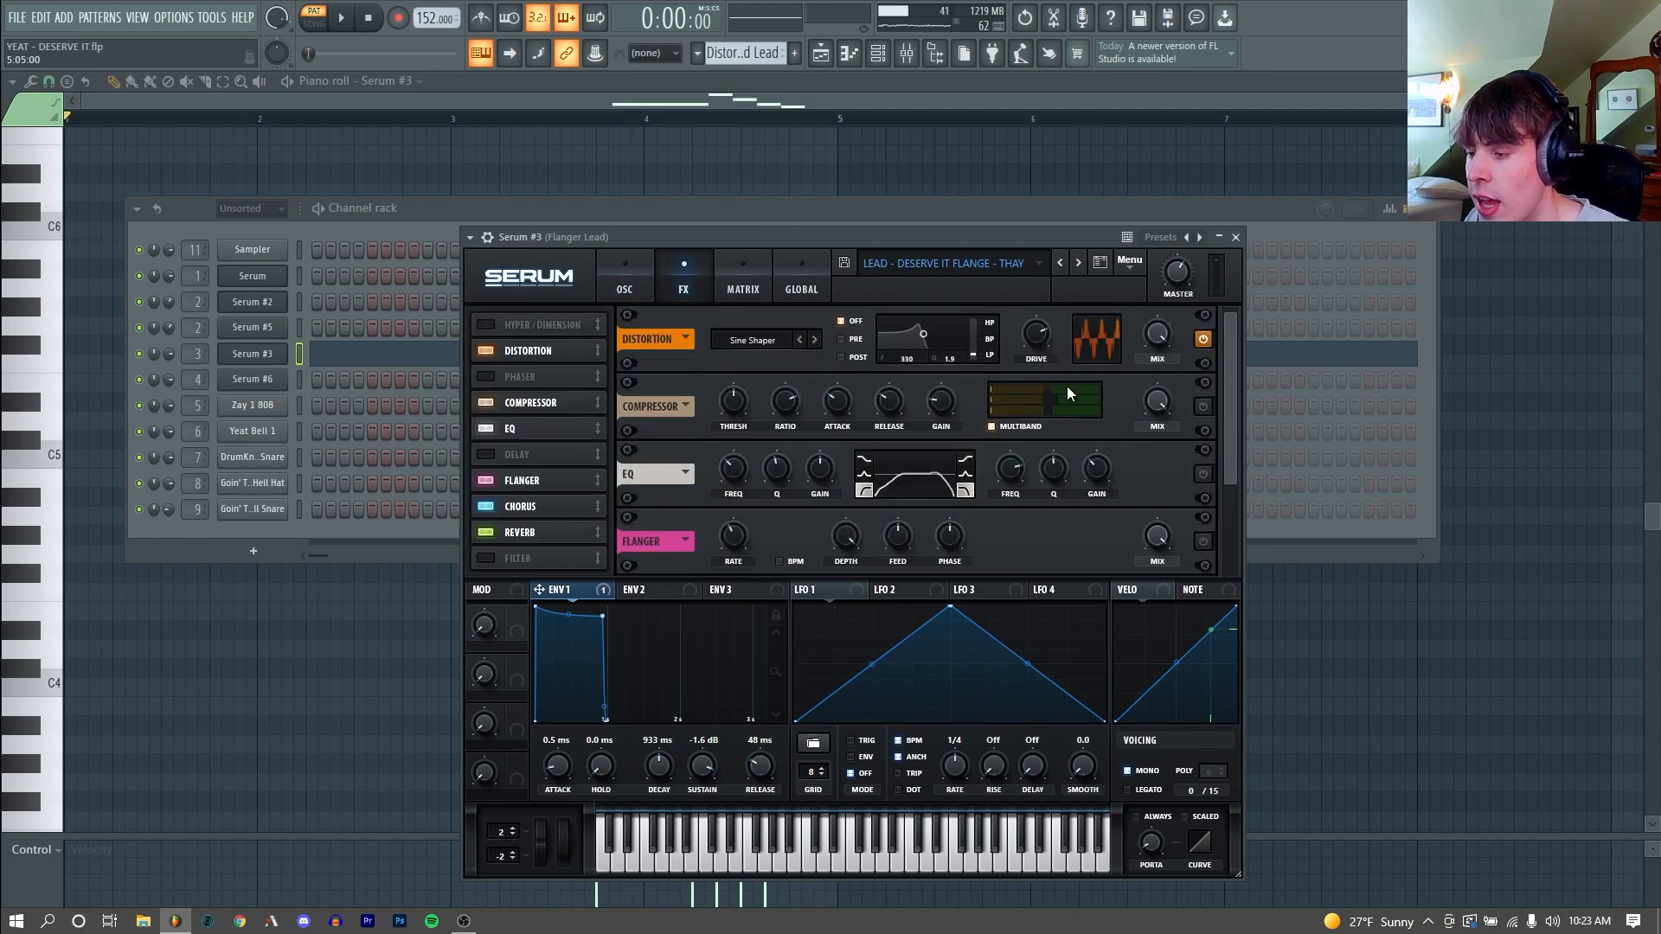
Step: Turn the Flanger Lead's bypassed compressor and EQ effects back on, auditioning a note before and after
key("b")
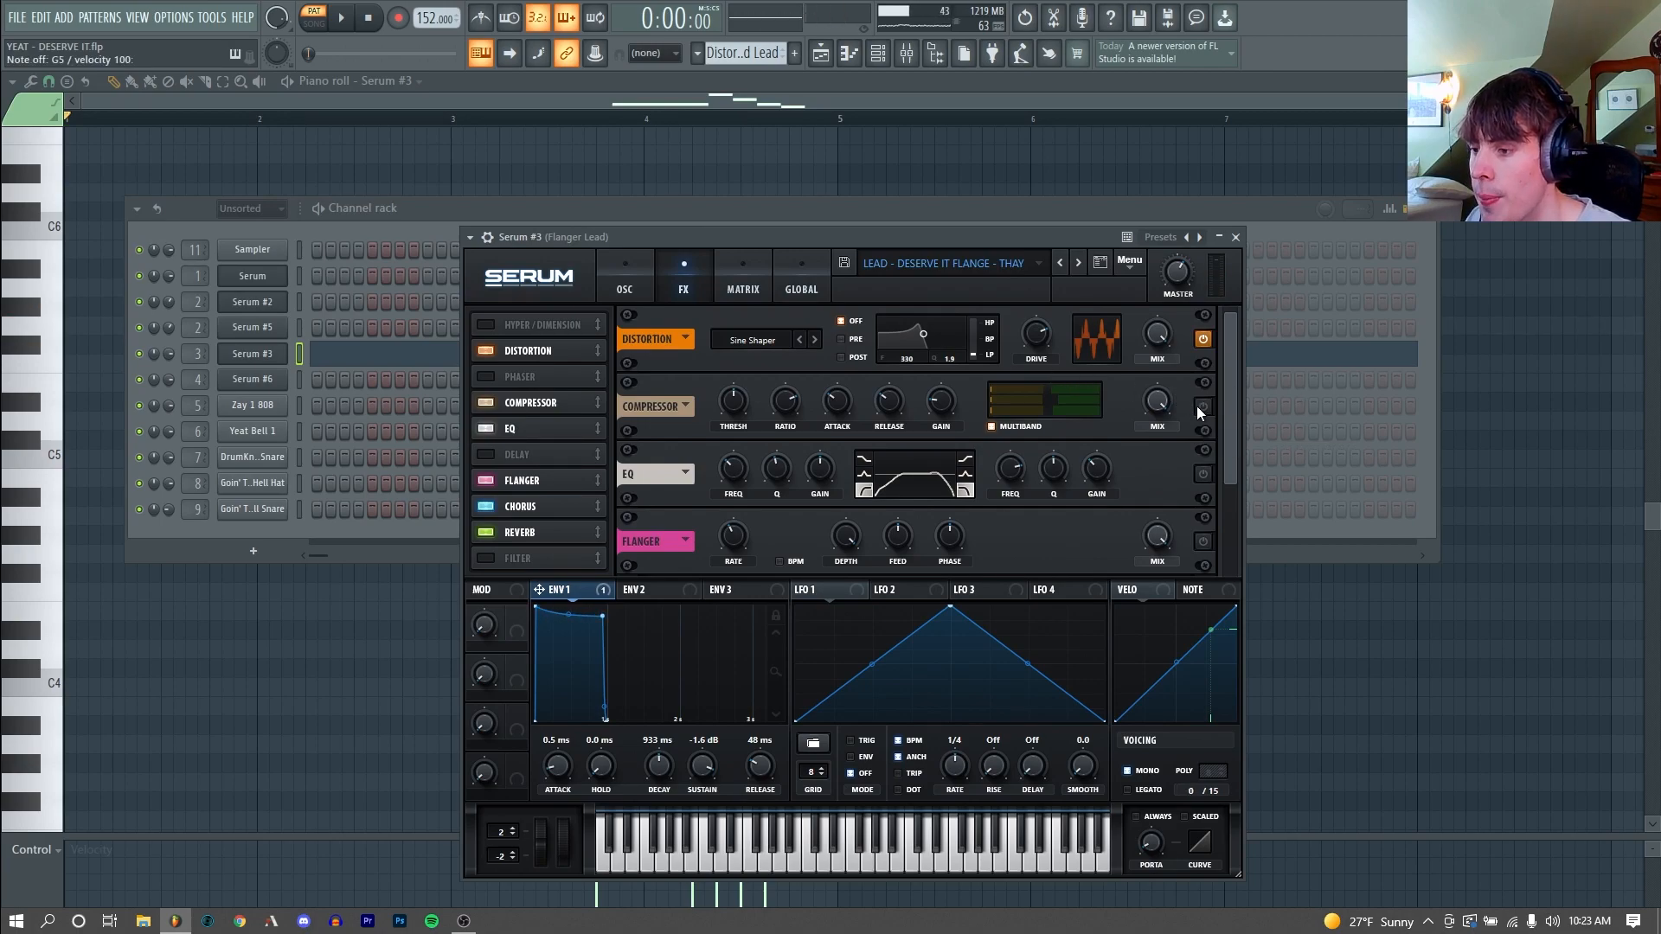
left_click(1205, 474)
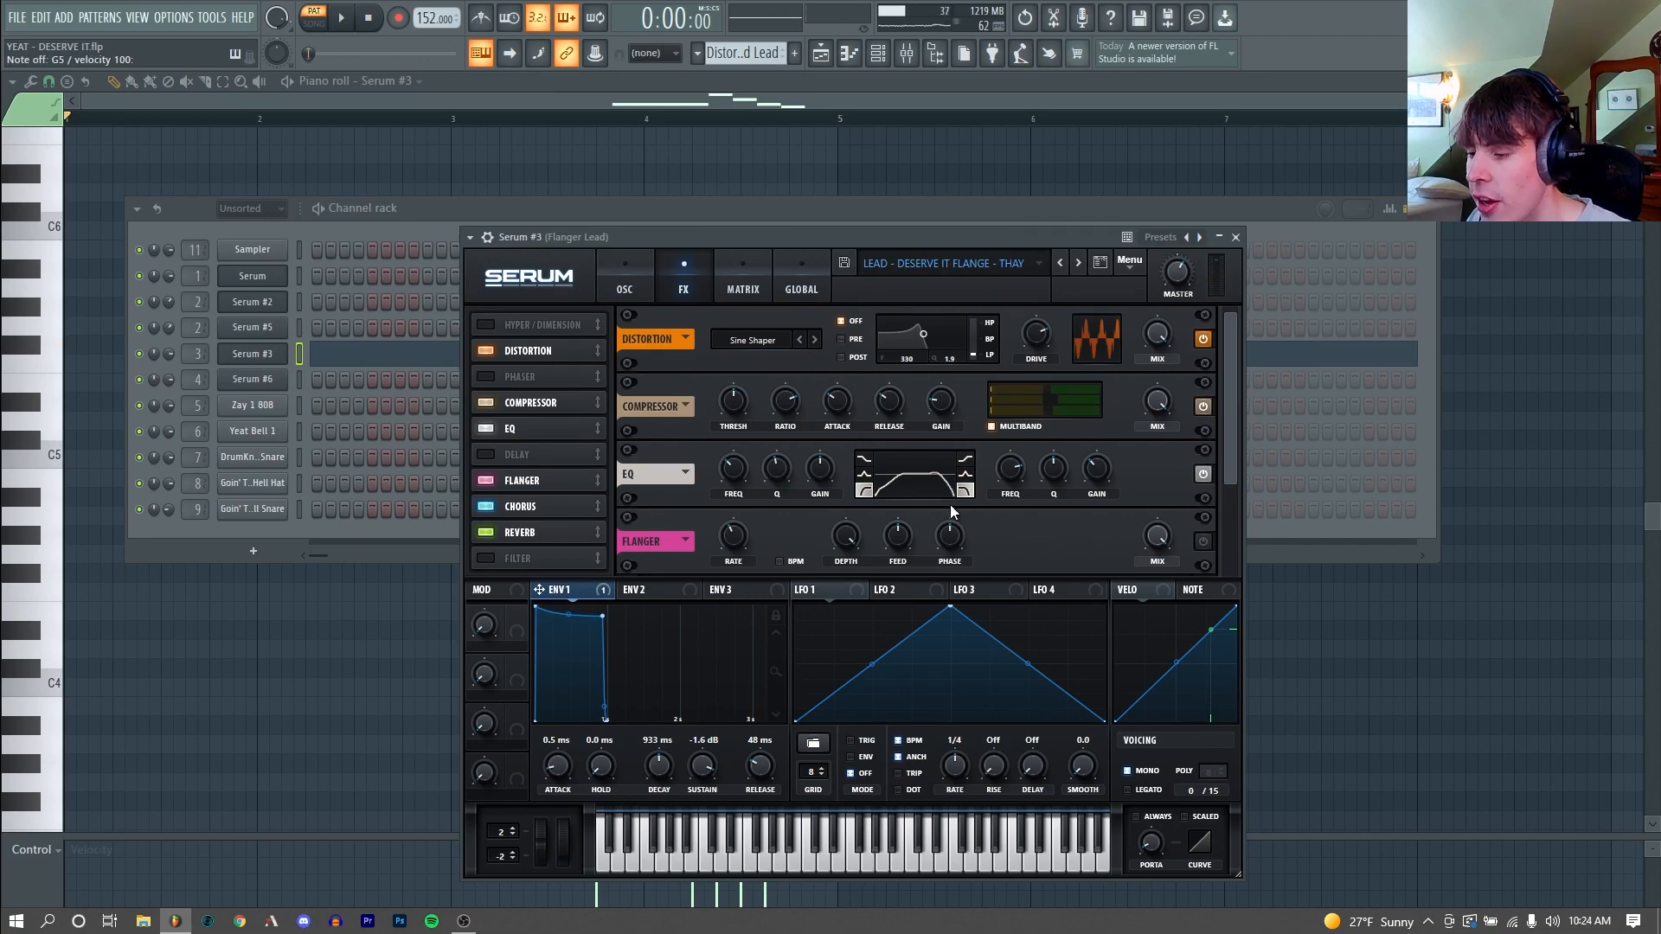
key("b")
Step: Turn the Flanger Lead's flanger and chorus effects back on, check the chorus mix and audition a note
left_click_drag(1227, 444, 1235, 507)
left_click(1204, 495)
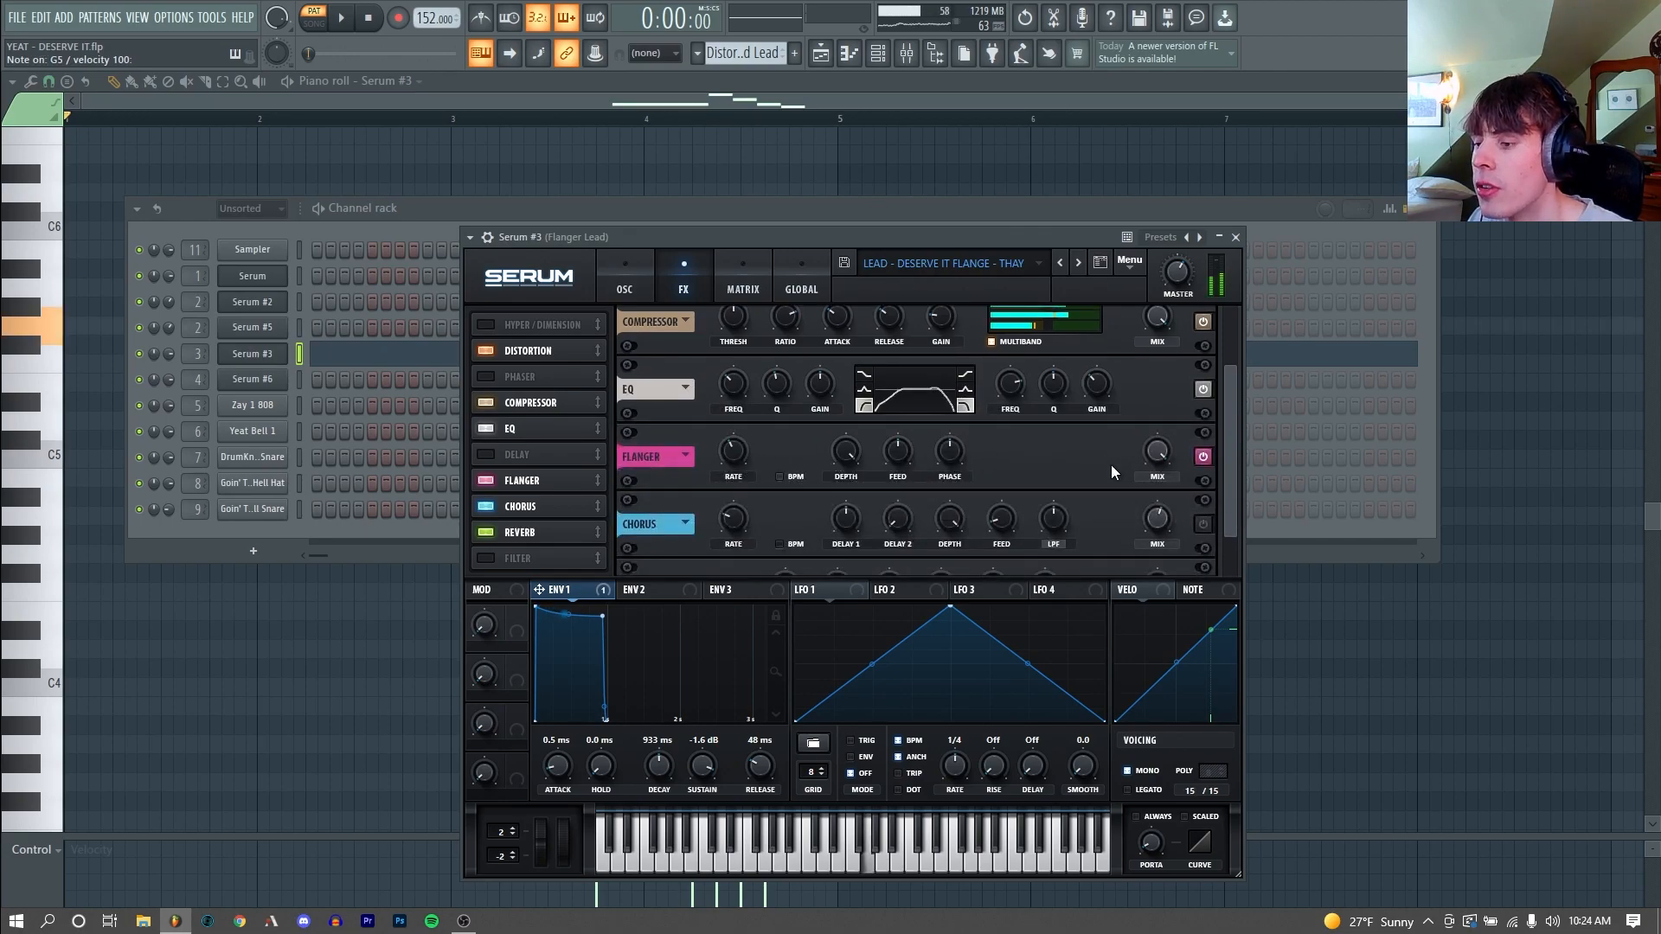
scroll(1159, 480, "down", 1)
left_click(1203, 493)
mouse_move(1154, 510)
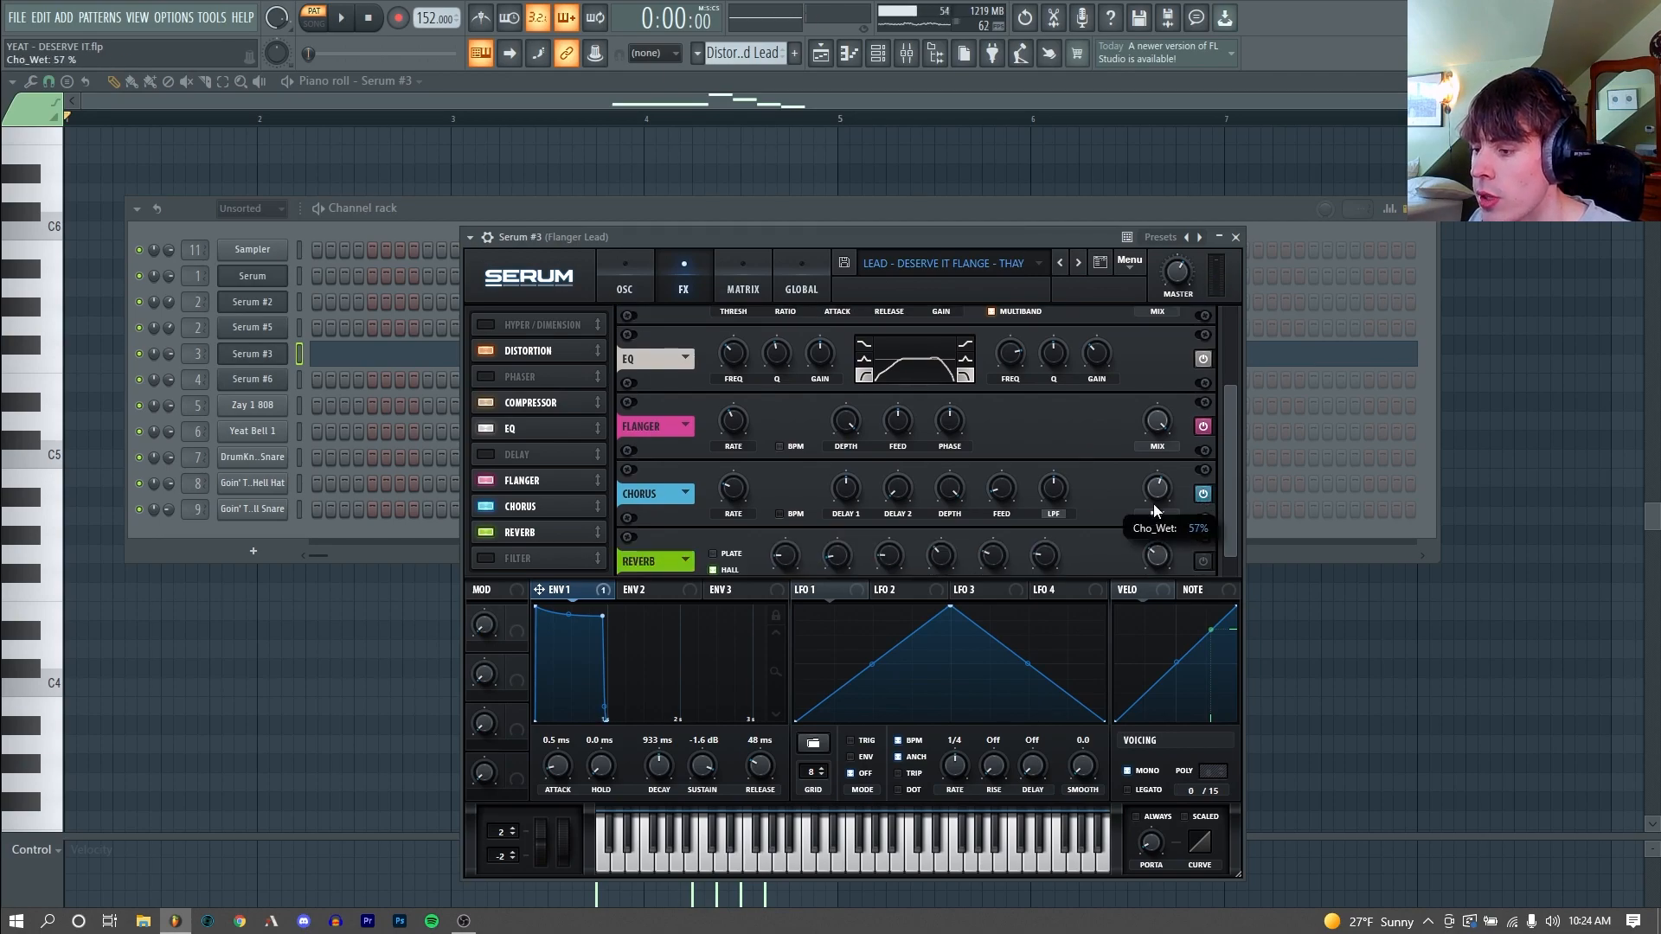
key("b")
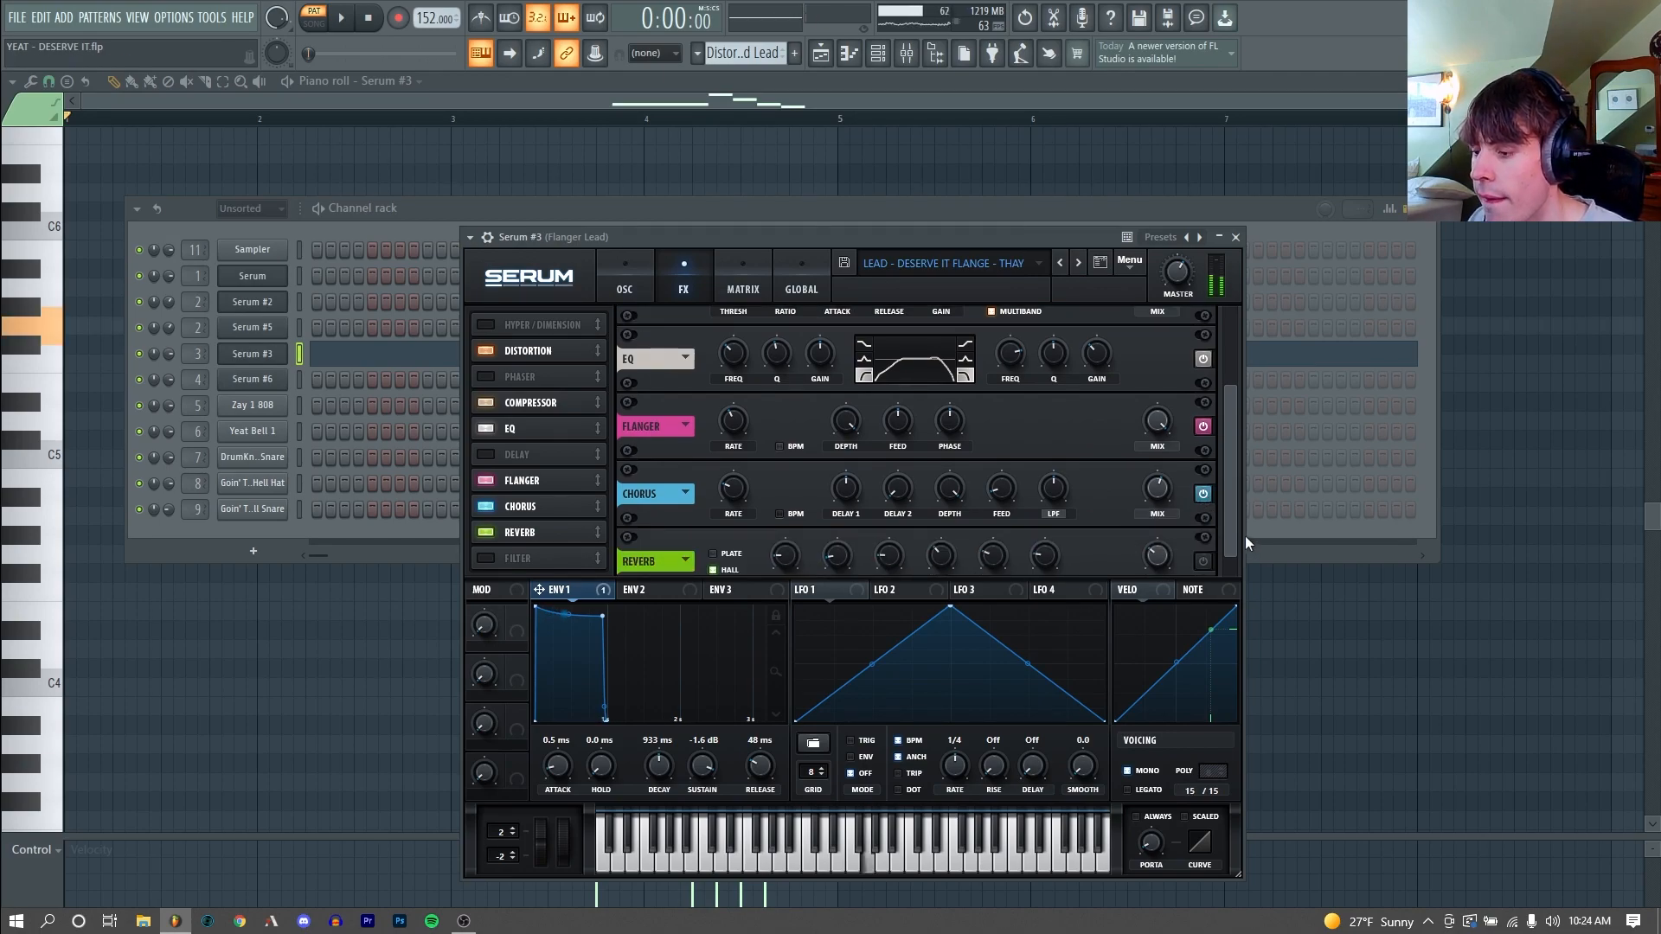
Step: Turn the Flanger Lead's hall reverb effect back on and audition a note with it
left_click_drag(1230, 531, 1232, 557)
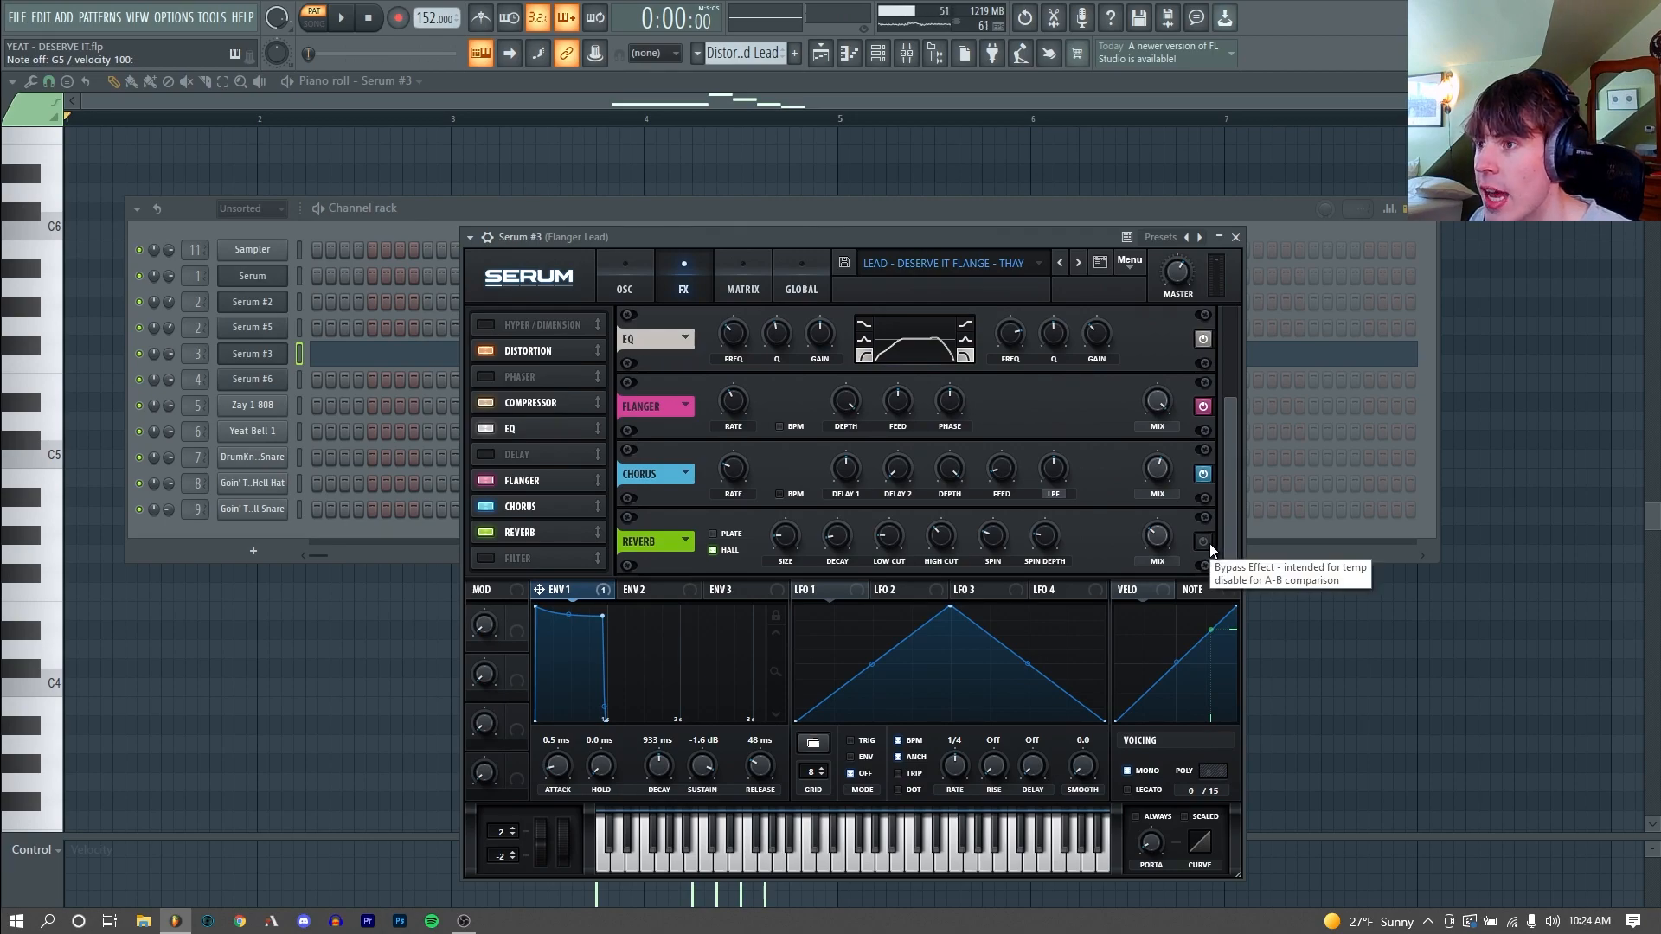
left_click(1209, 544)
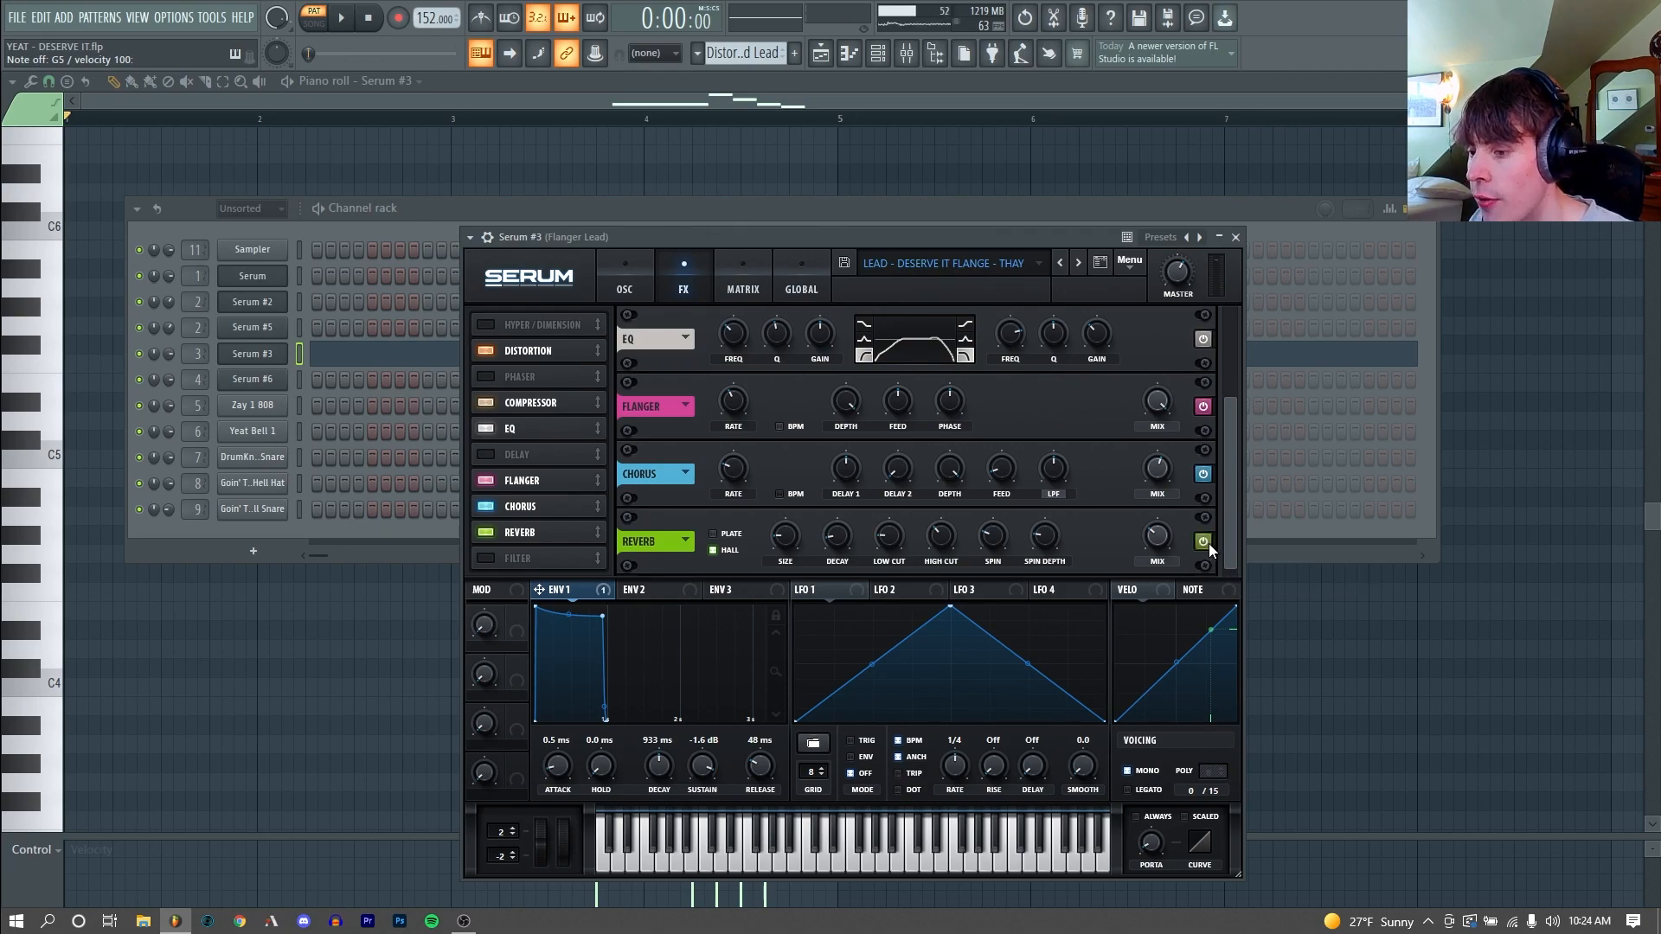
key("b")
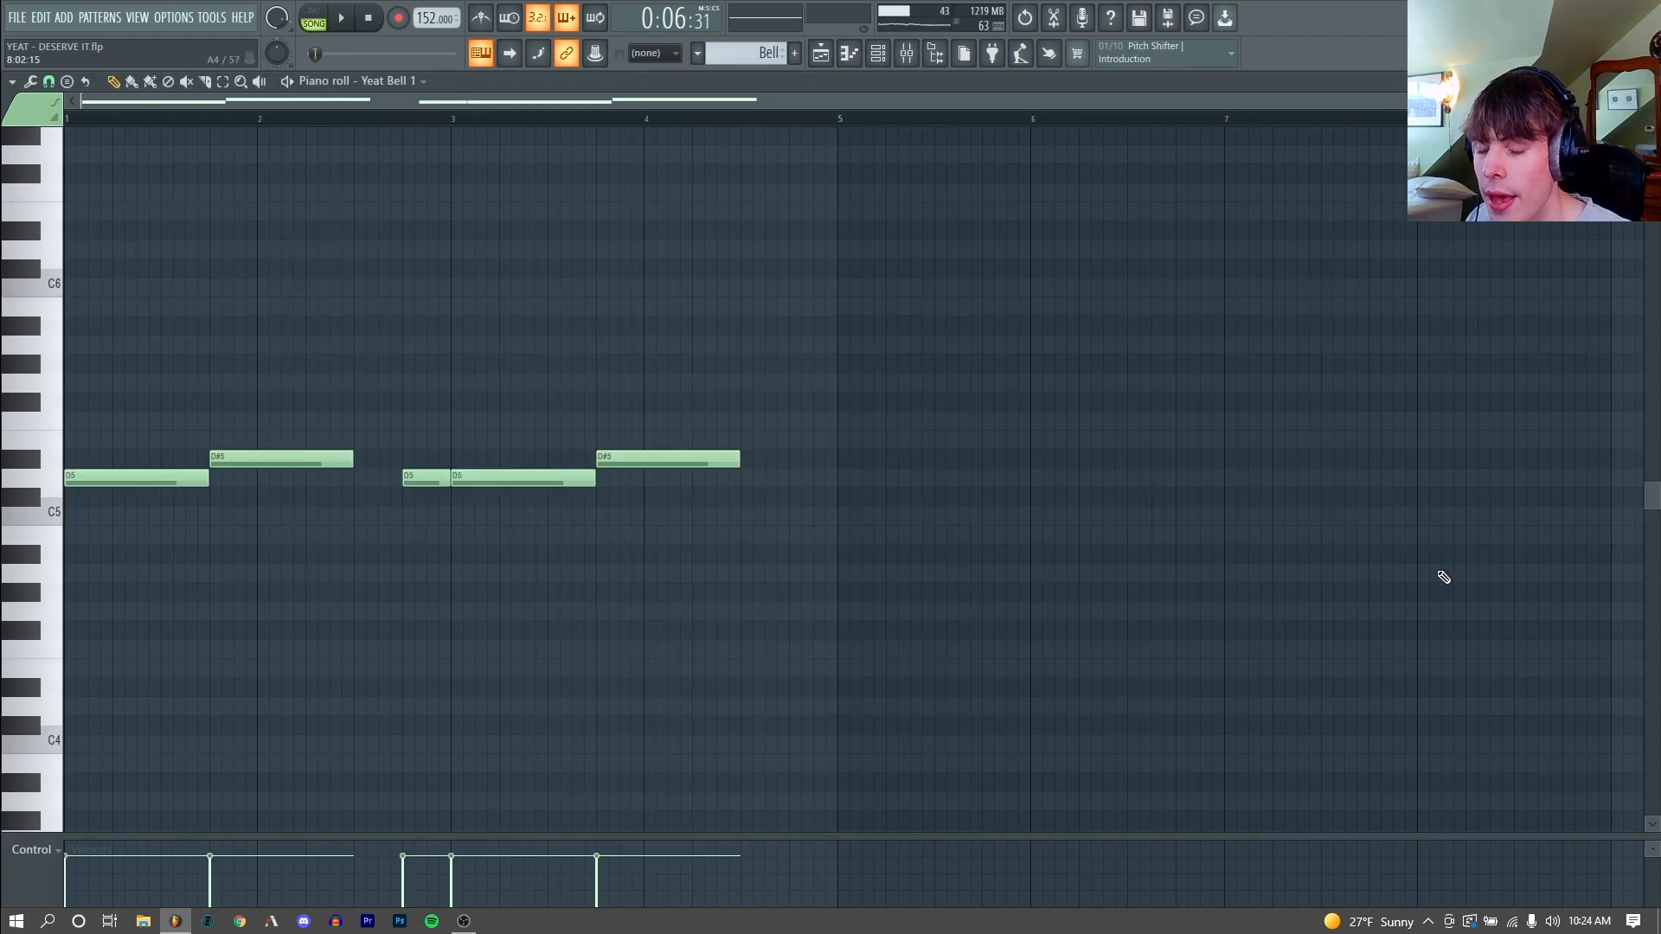
Step: Play the Bell part and examine the ValhallaSupermassive and FabFilter Pro-Q 2 effects on the Yeat Bell 1 mixer track
key("space")
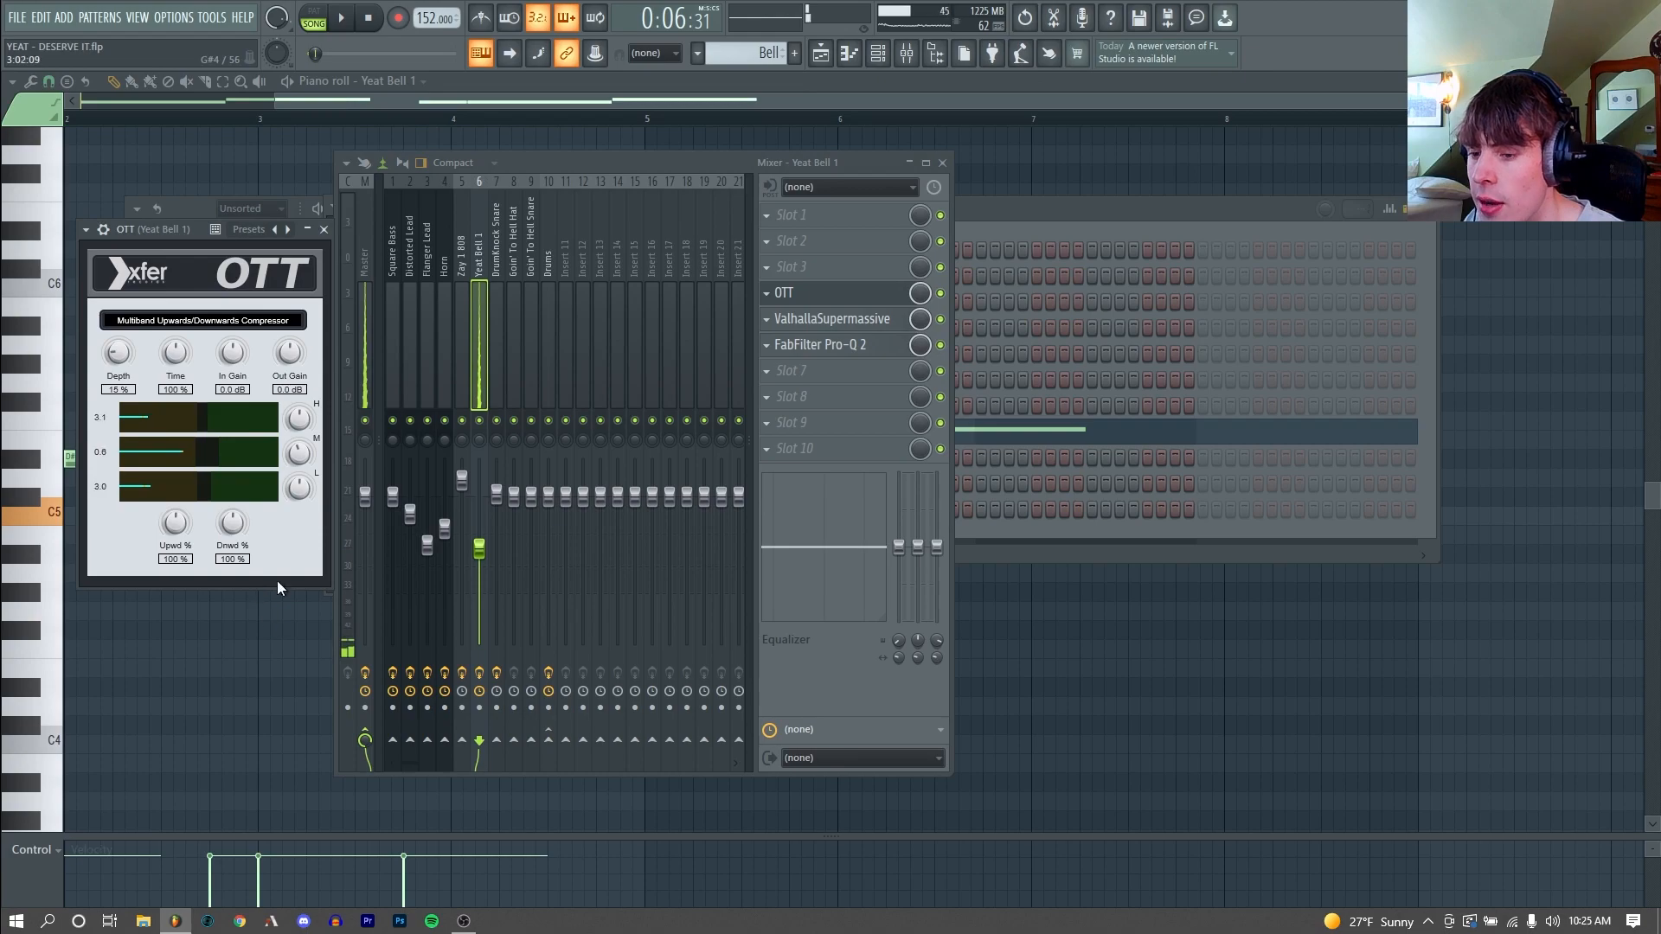
left_click(846, 318)
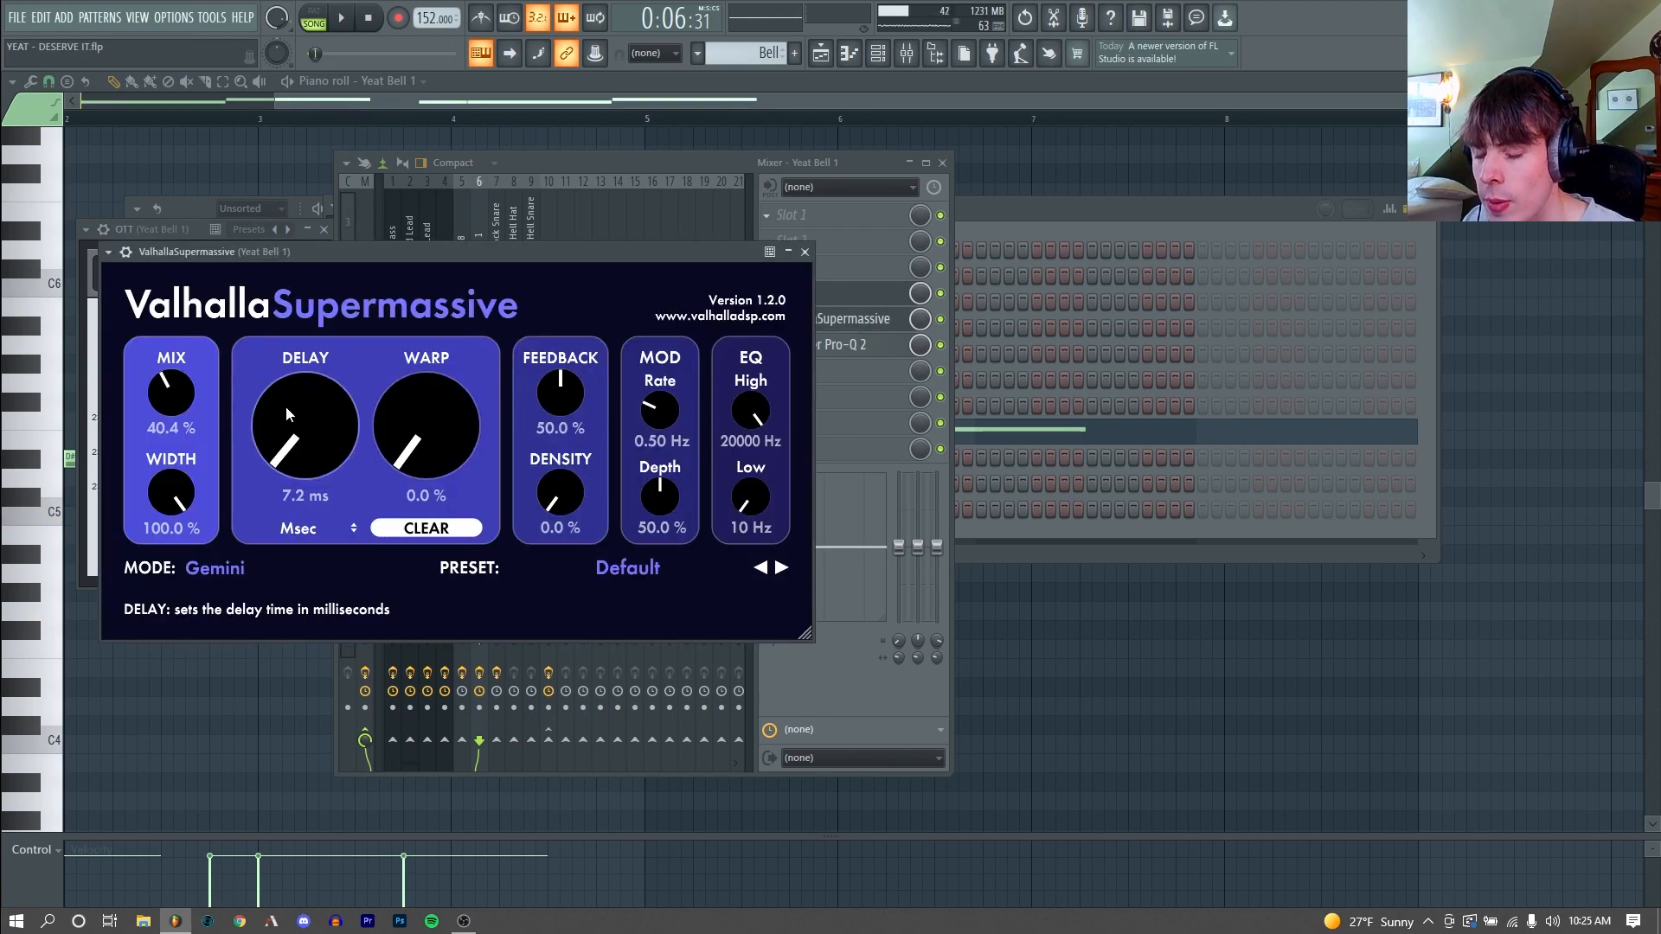
left_click(846, 344)
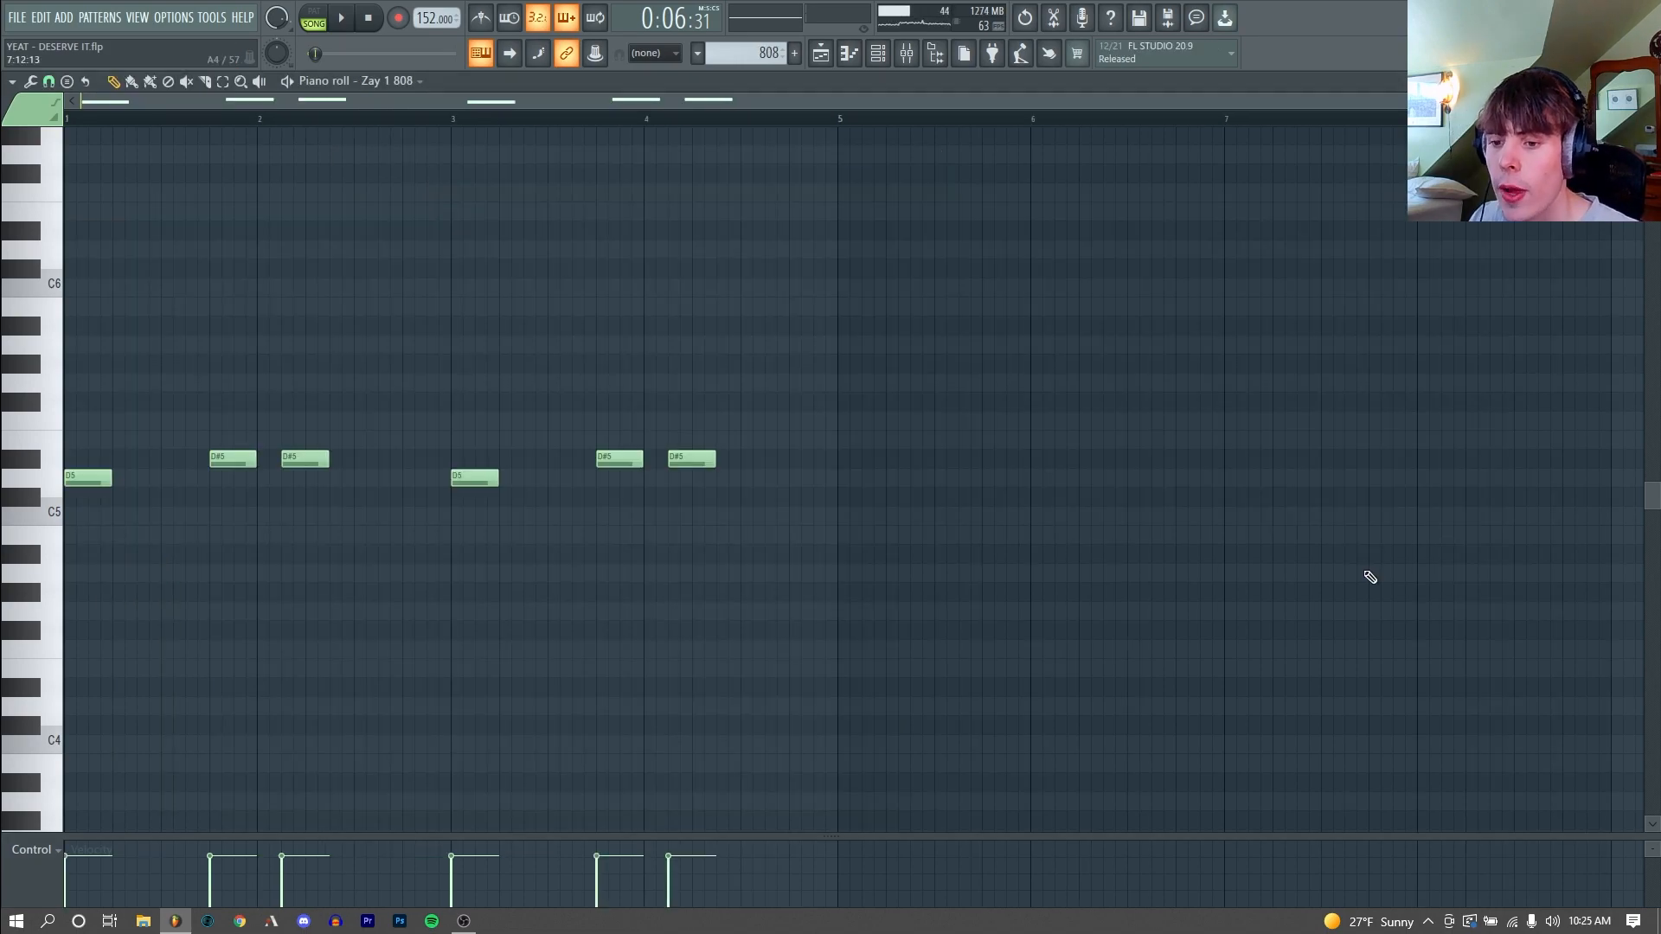
Step: Play back the 808 part, then listen to it together with the Drums in the playlist
key("space")
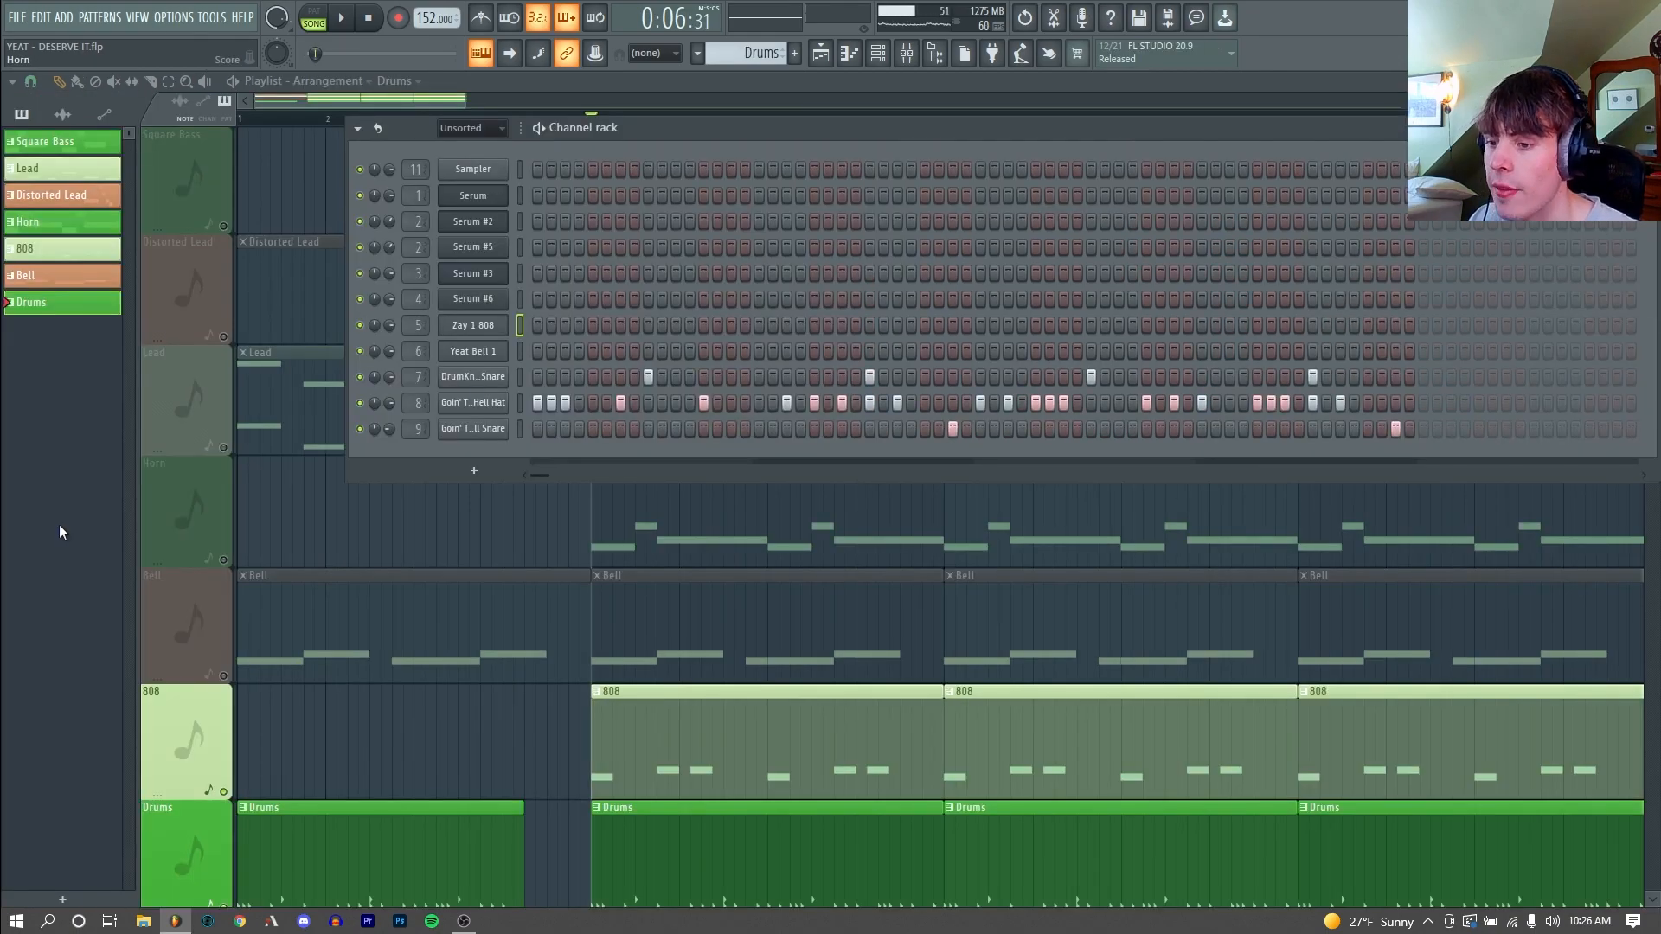
key("space")
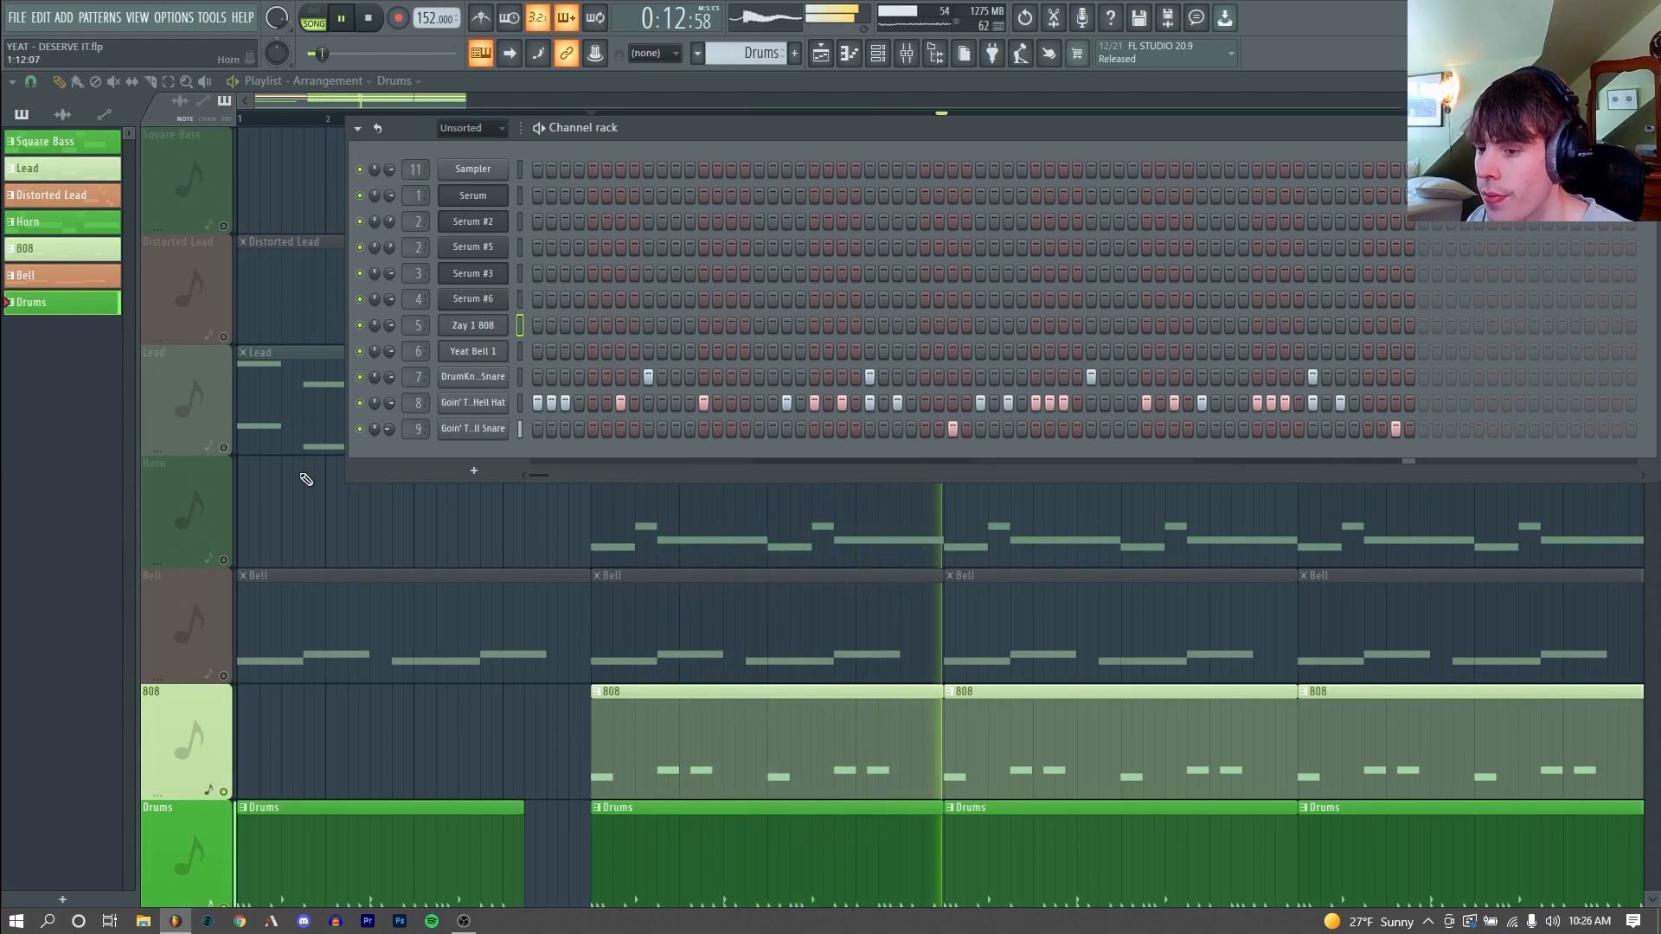
key("space")
Step: Examine the Radiator effect on the Drums mixer track, then play back the full arrangement with all tracks
left_click(473, 376)
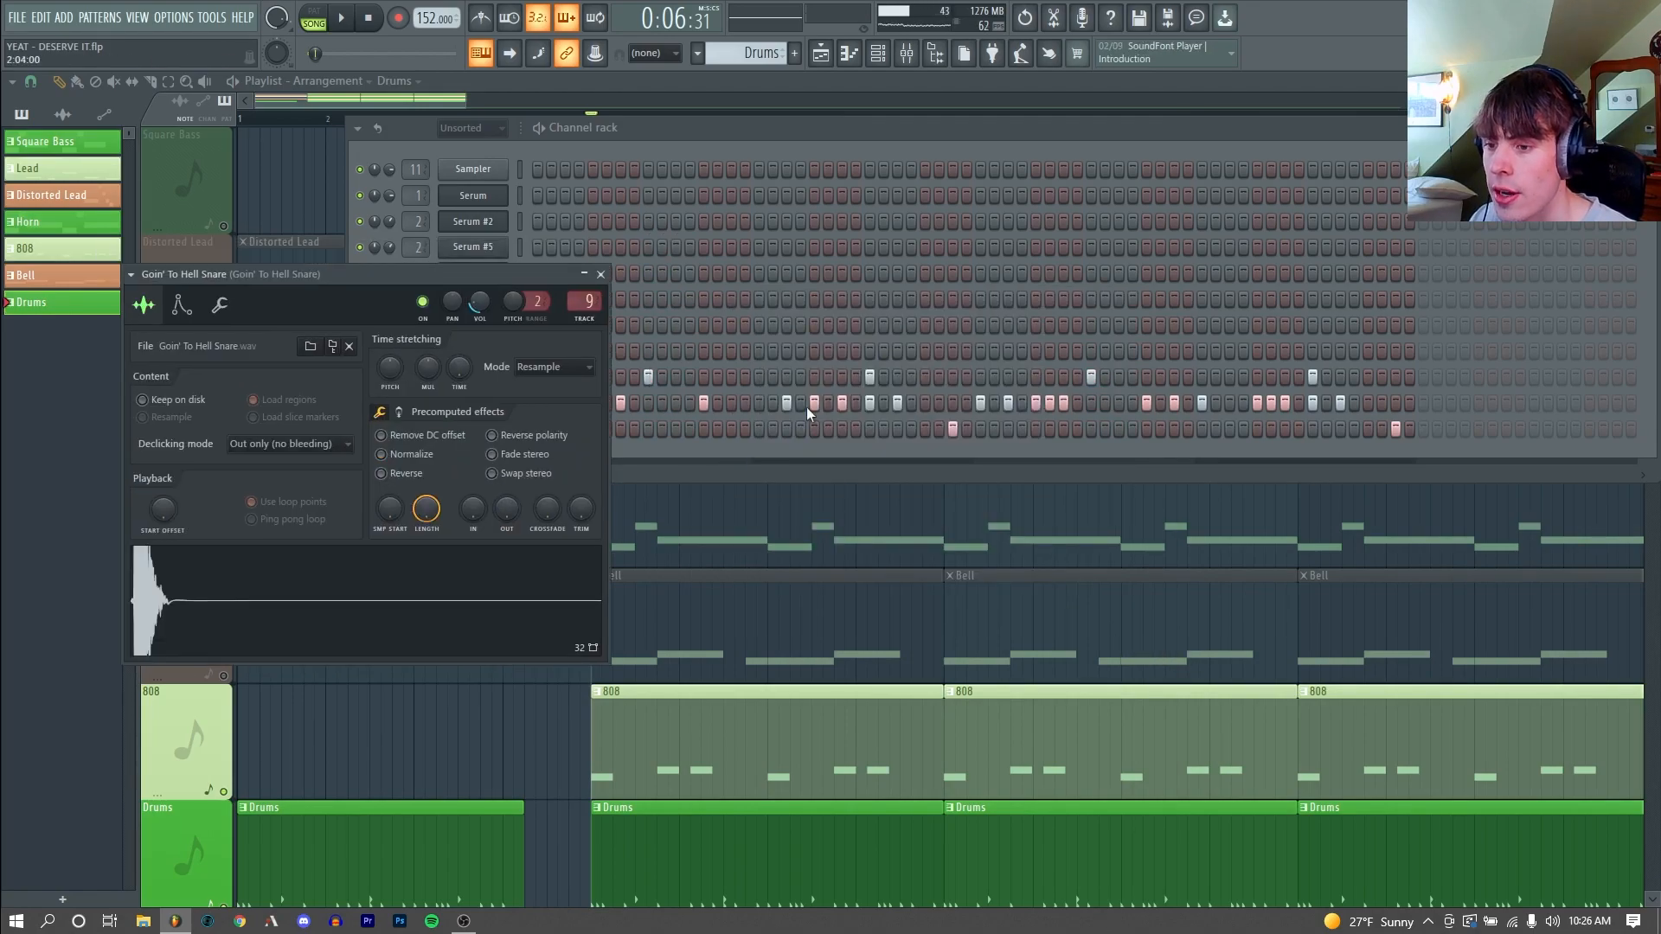
key("F9")
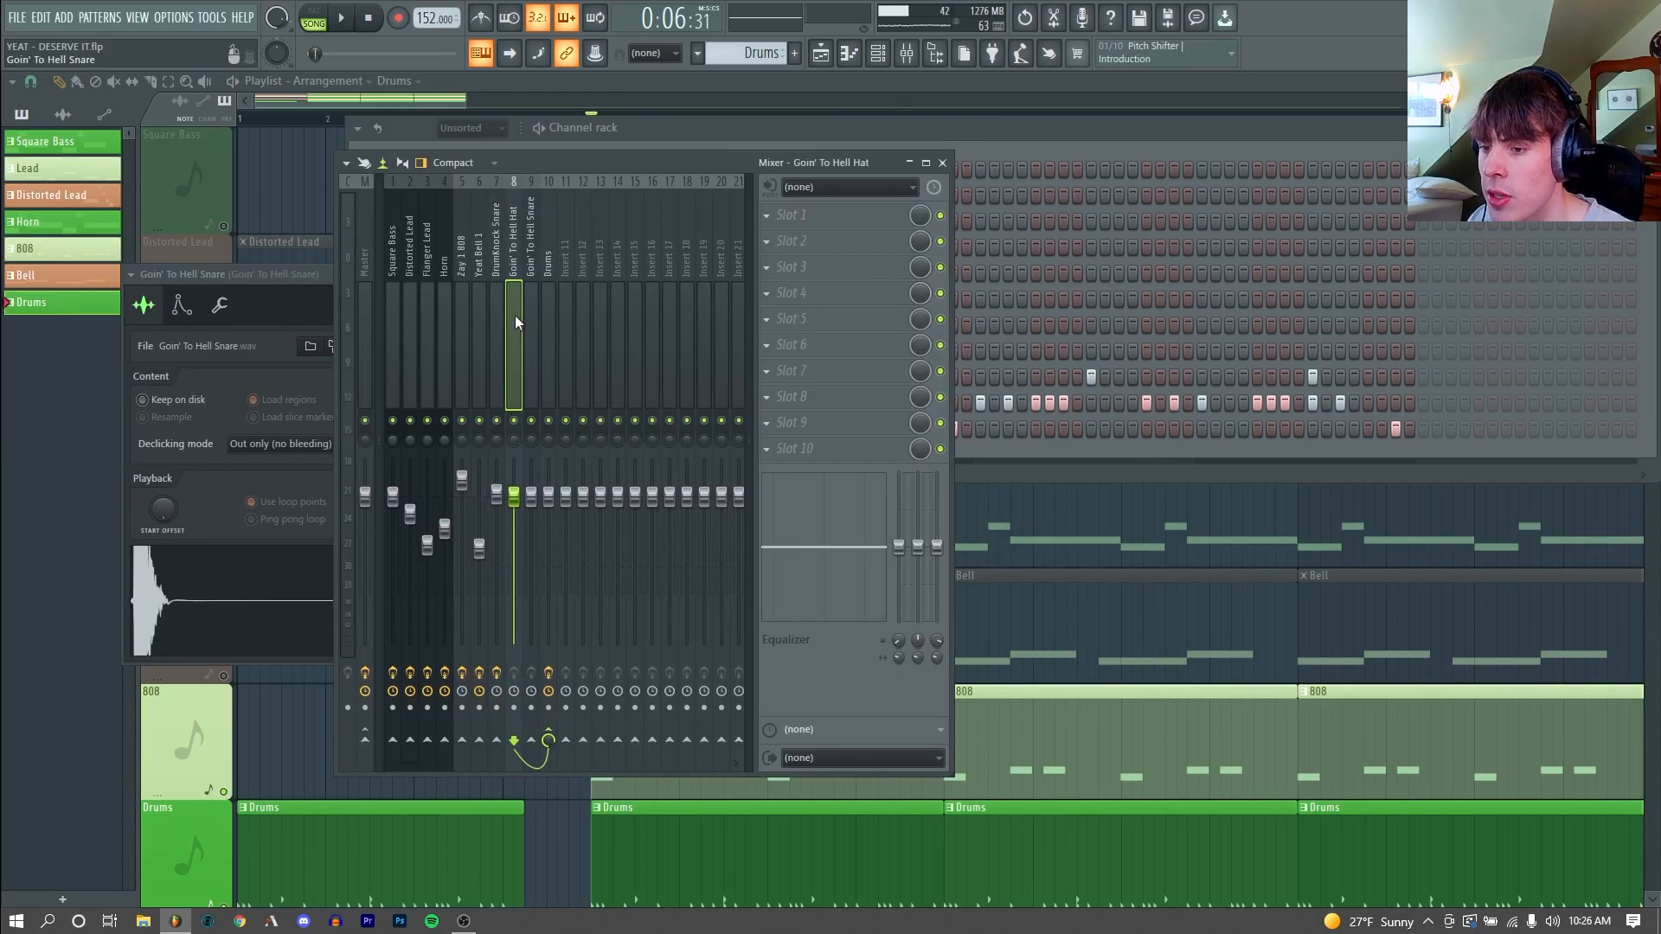
left_click(545, 315)
left_click(830, 319)
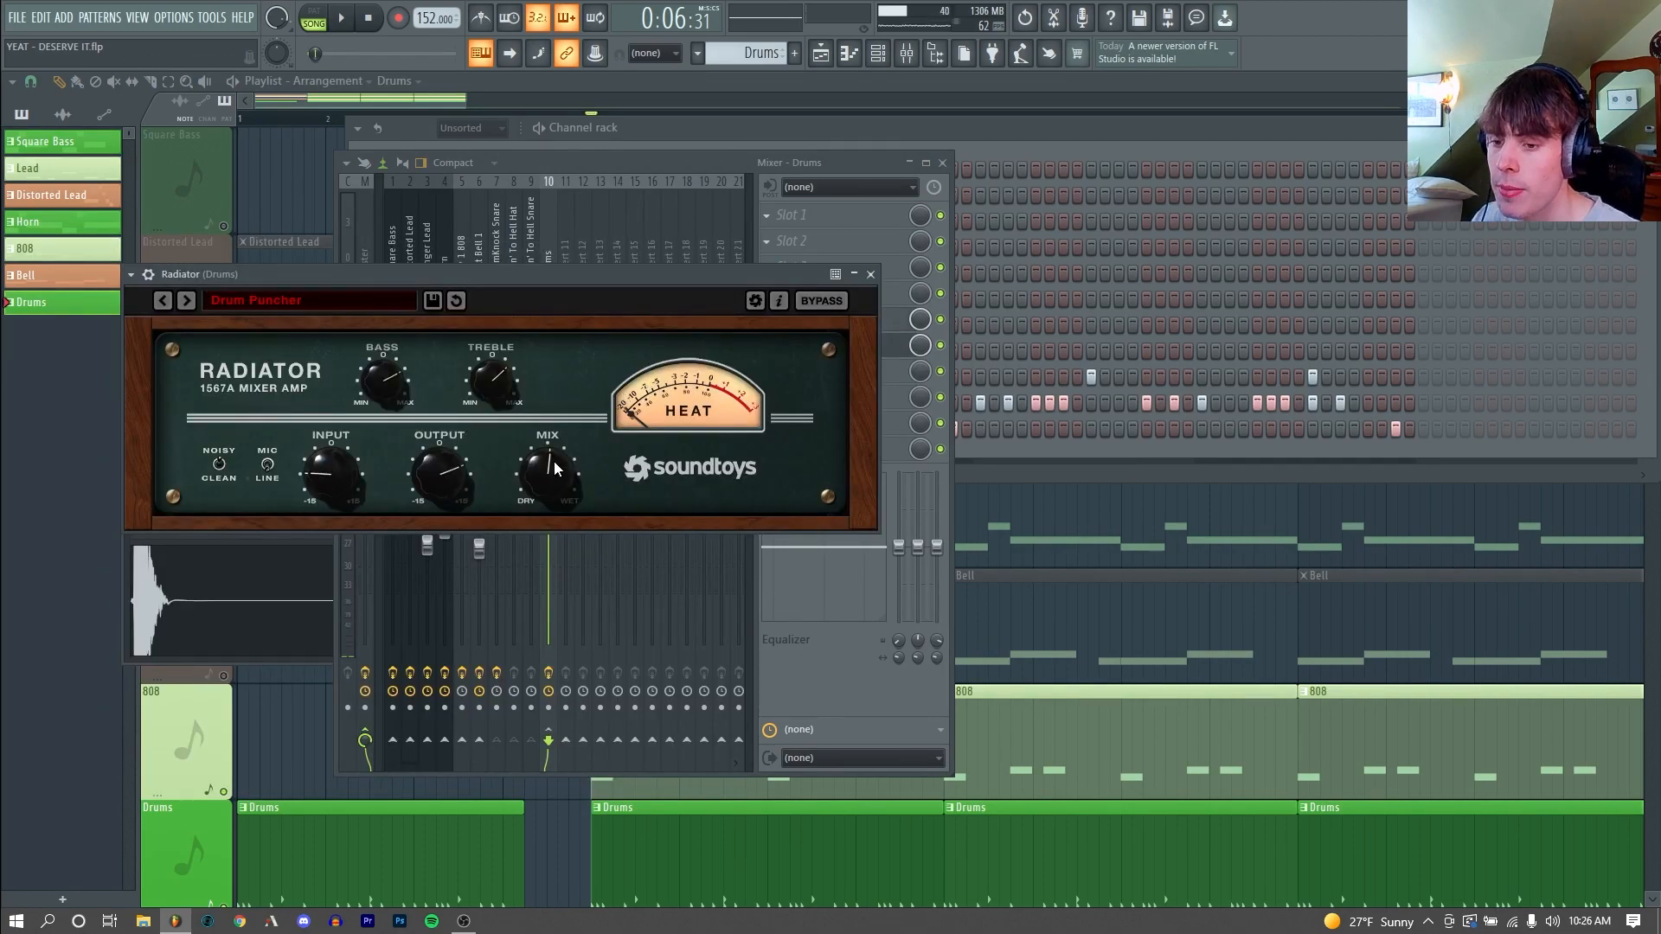
left_click(871, 275)
key("space")
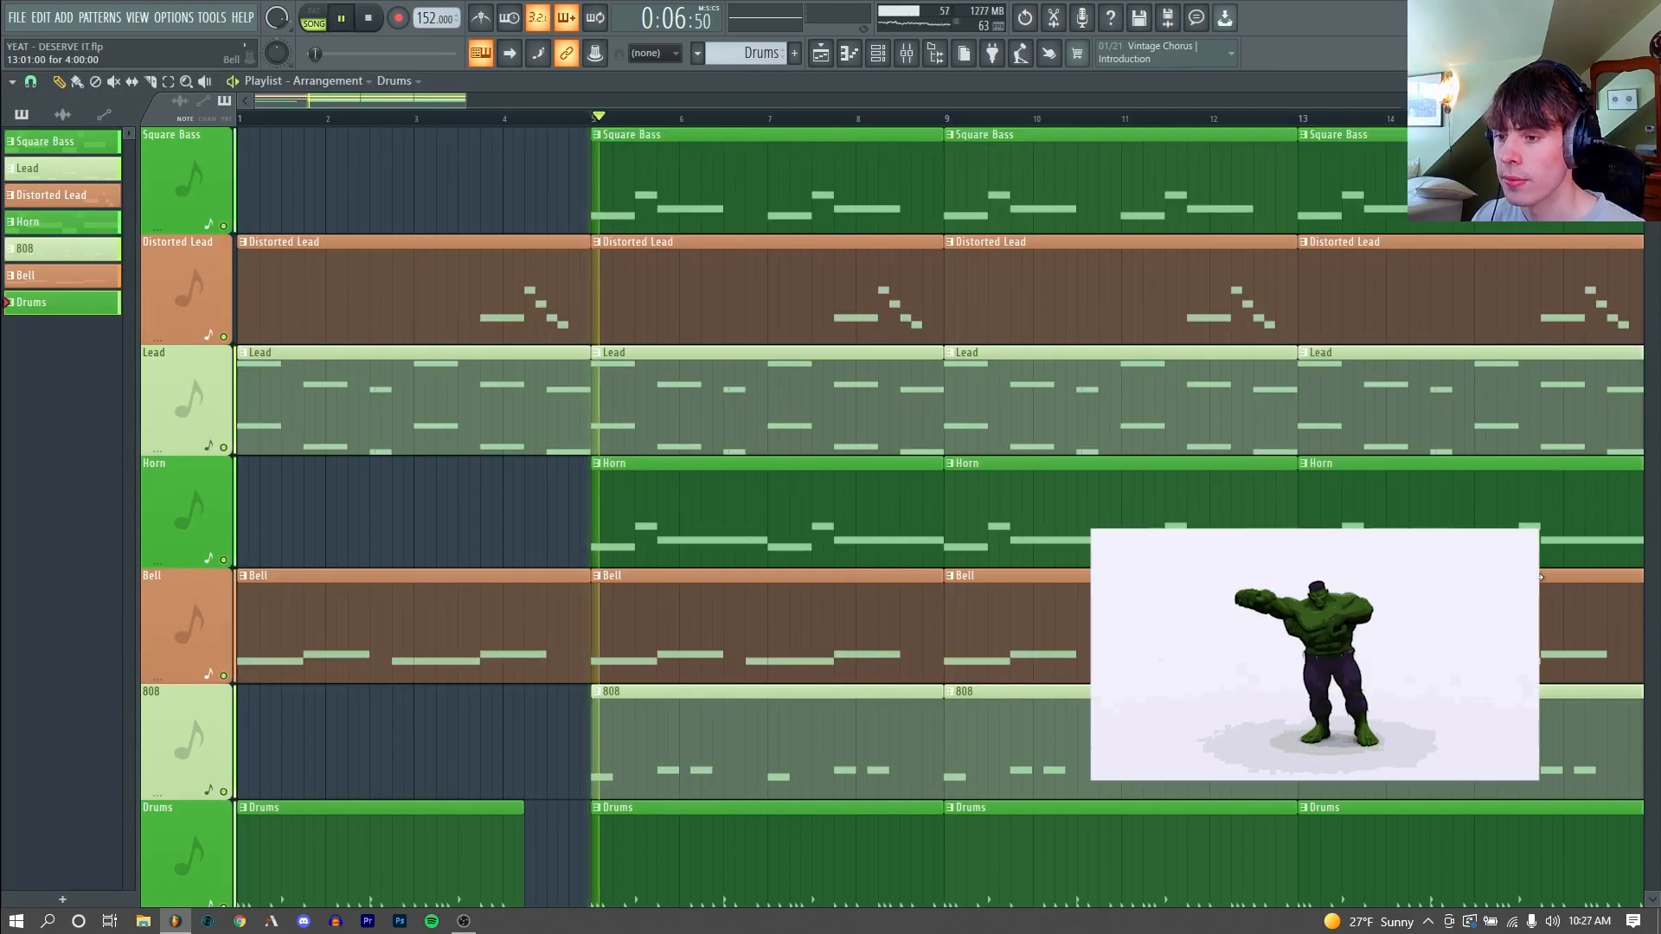